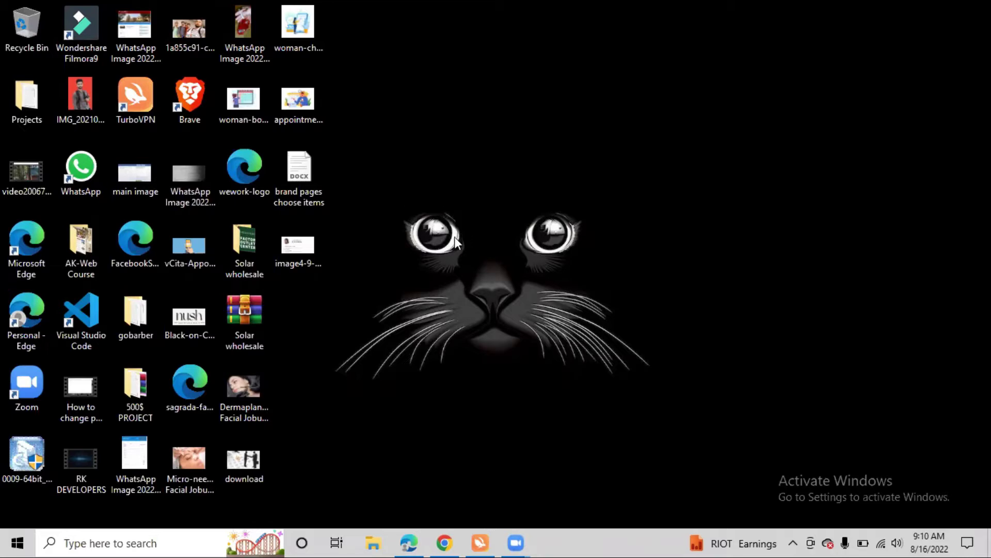
Switch to Chrome and choose August 17, 2022 at 10:00 as the booking slot for the service.
{"action": "left_click", "coordinate": [454, 538]}
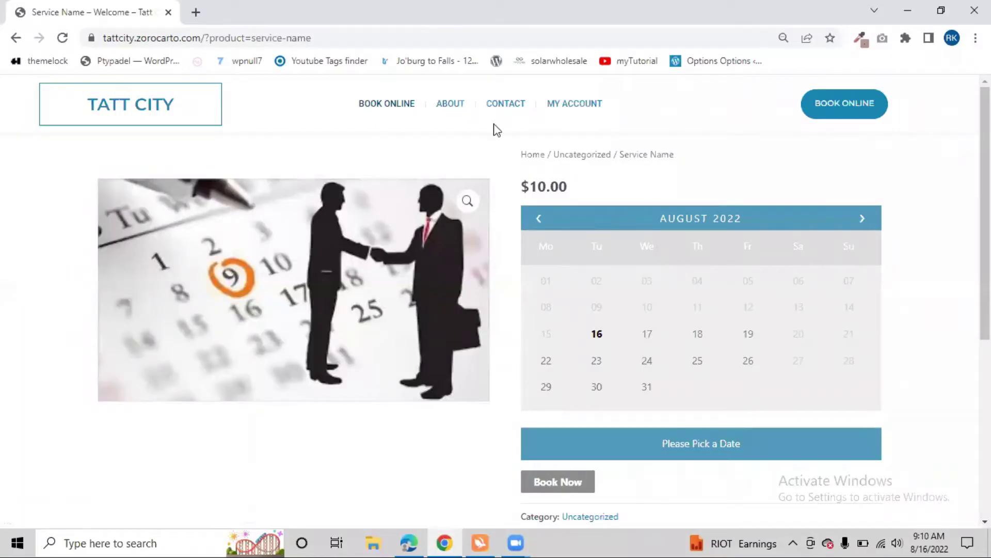
{"action": "scroll", "coordinate": [594, 310], "scroll_direction": "down", "scroll_amount": 1}
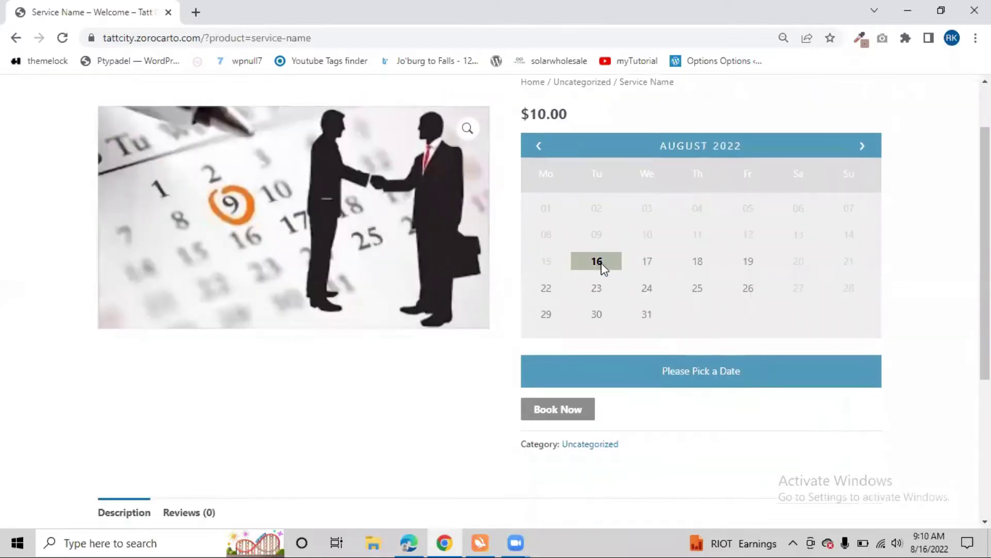
{"action": "left_click", "coordinate": [641, 262]}
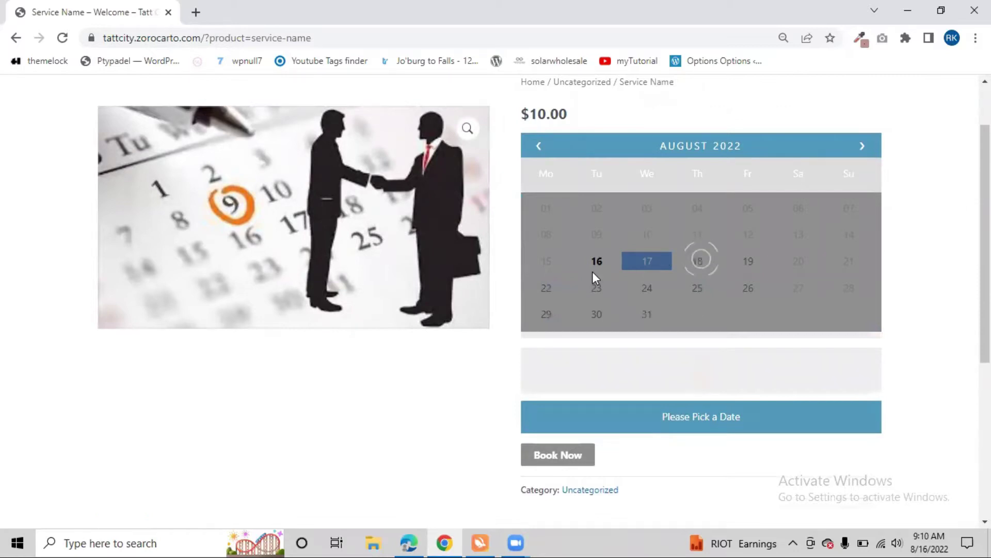
{"action": "scroll", "coordinate": [508, 356], "scroll_direction": "down", "scroll_amount": 2}
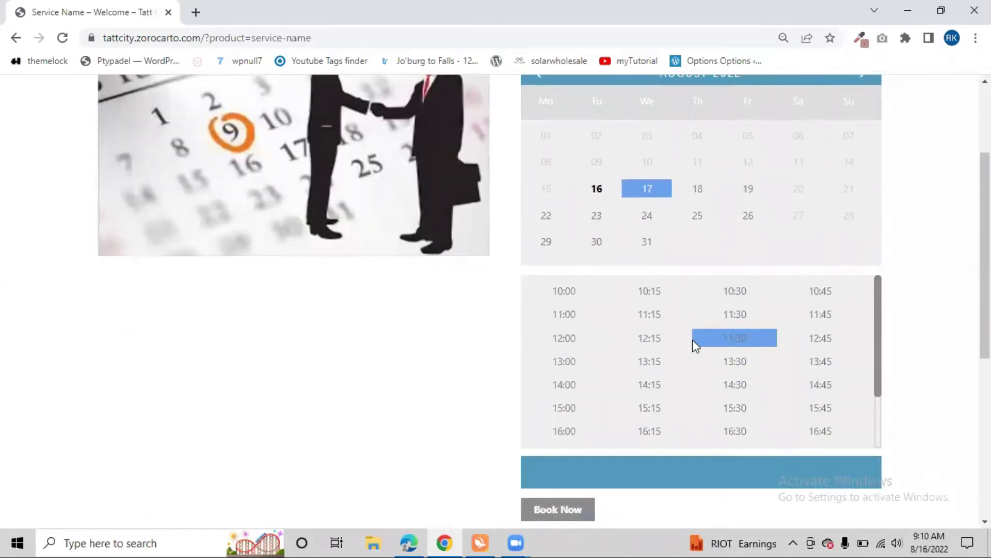
{"action": "scroll", "coordinate": [695, 346], "scroll_direction": "down", "scroll_amount": 2}
{"action": "scroll", "coordinate": [692, 356], "scroll_direction": "up", "scroll_amount": 2}
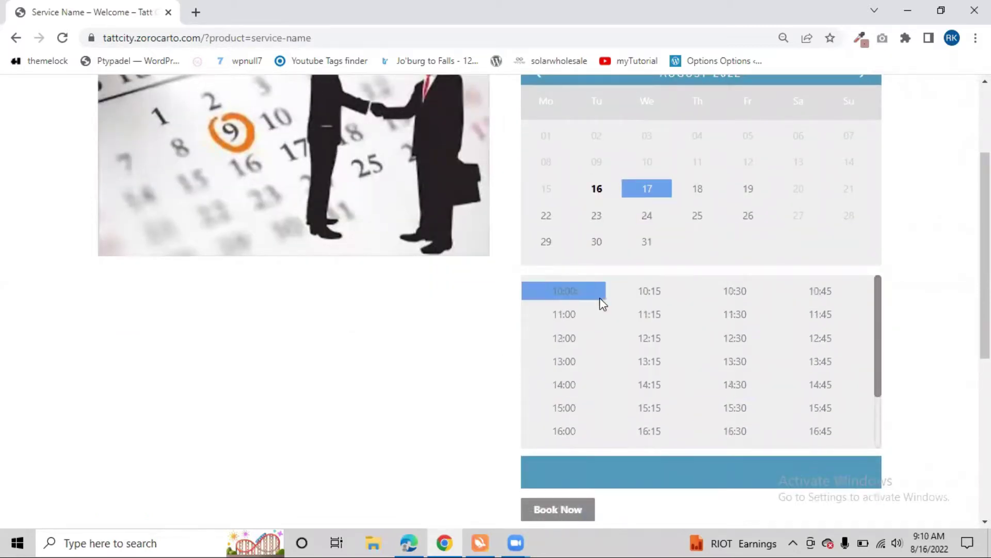
{"action": "left_click", "coordinate": [571, 291]}
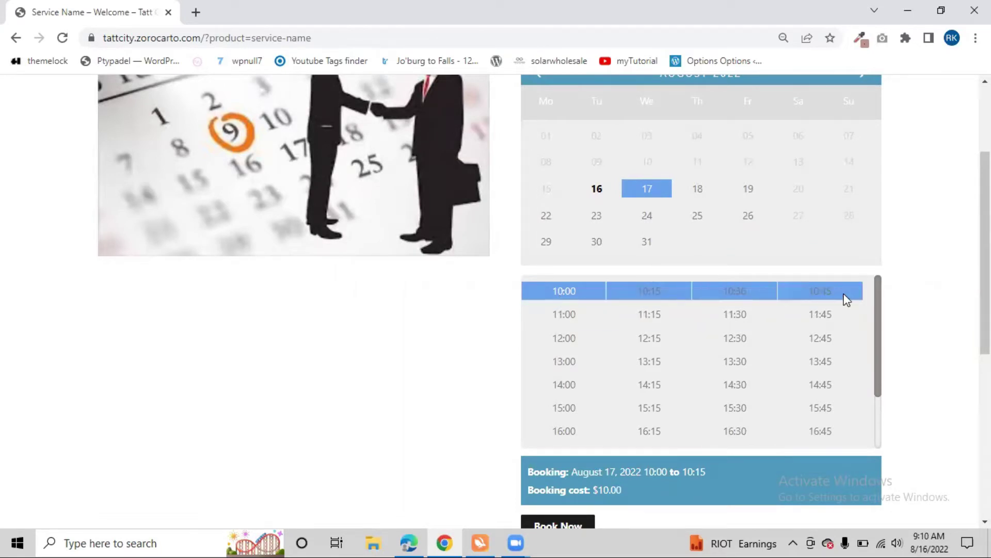
{"action": "left_click", "coordinate": [577, 293]}
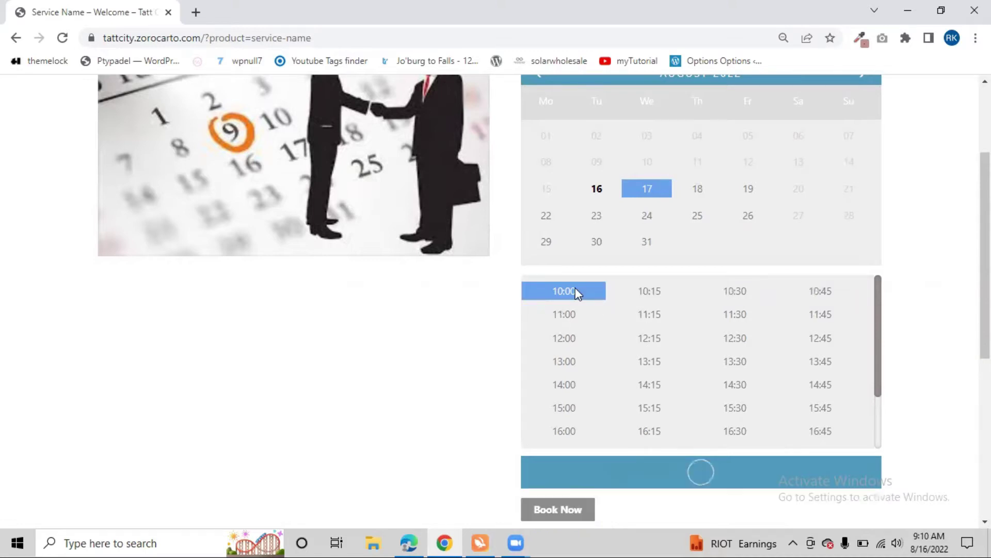
Book the chosen slot, view the cart and proceed to checkout.
{"action": "scroll", "coordinate": [484, 360], "scroll_direction": "down", "scroll_amount": 3}
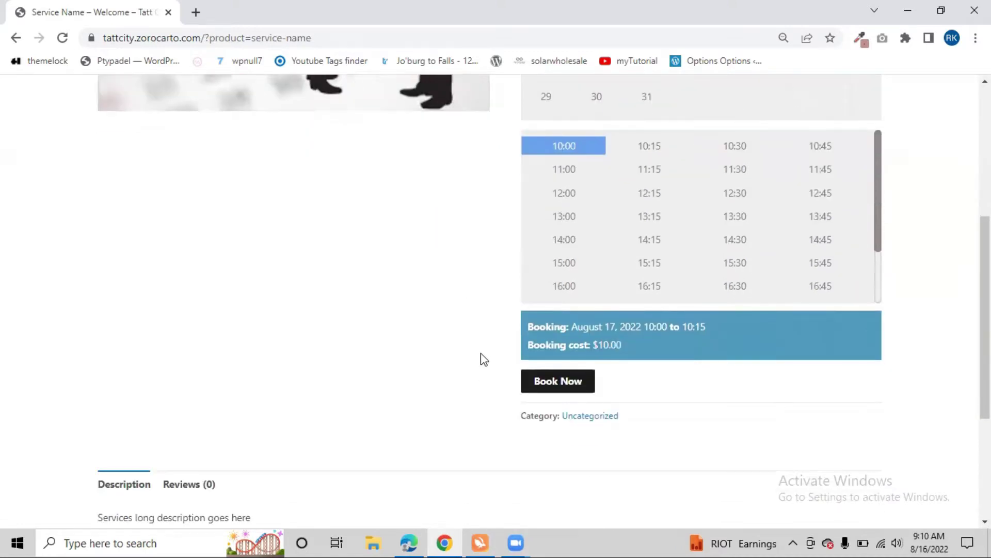
{"action": "left_click", "coordinate": [542, 382]}
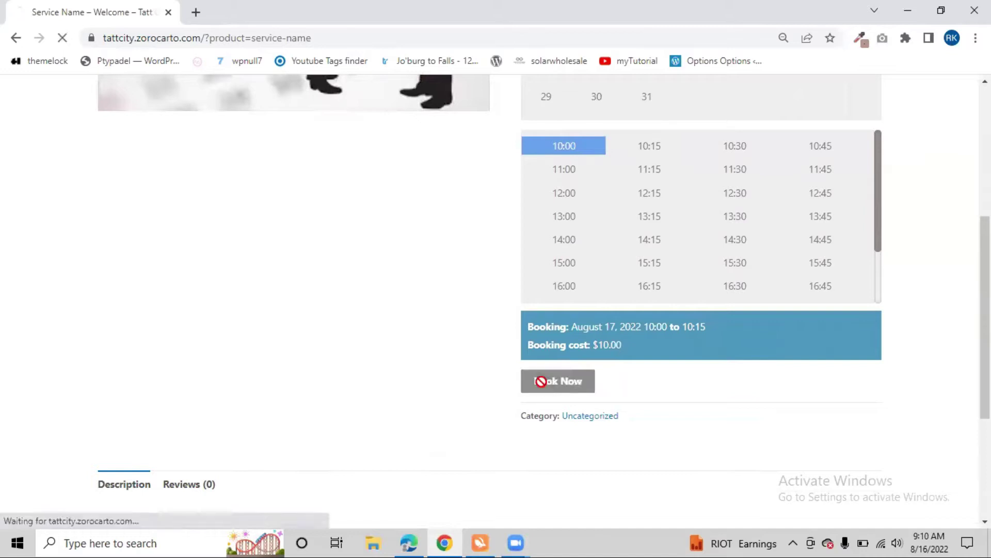
{"action": "scroll", "coordinate": [459, 296], "scroll_direction": "up", "scroll_amount": 5}
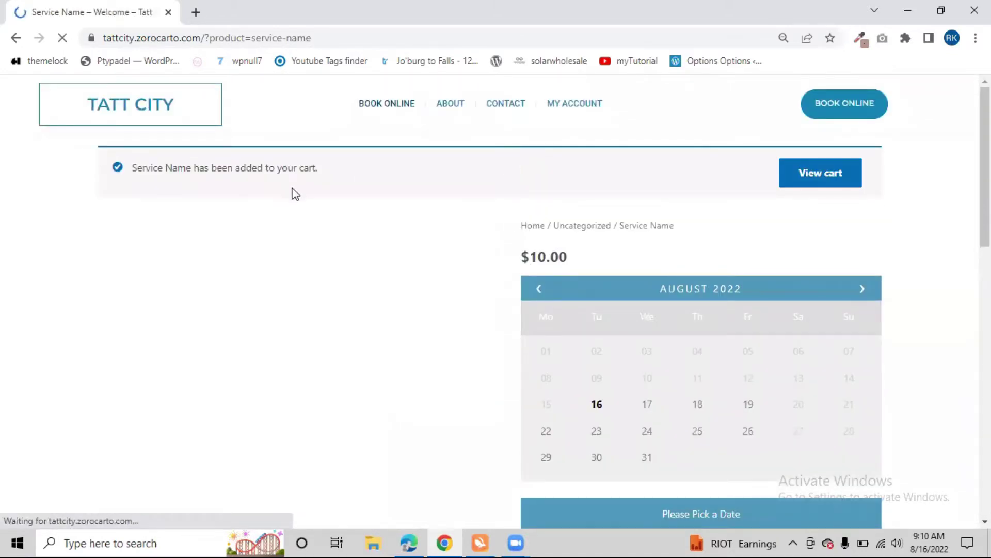
{"action": "left_click", "coordinate": [817, 181]}
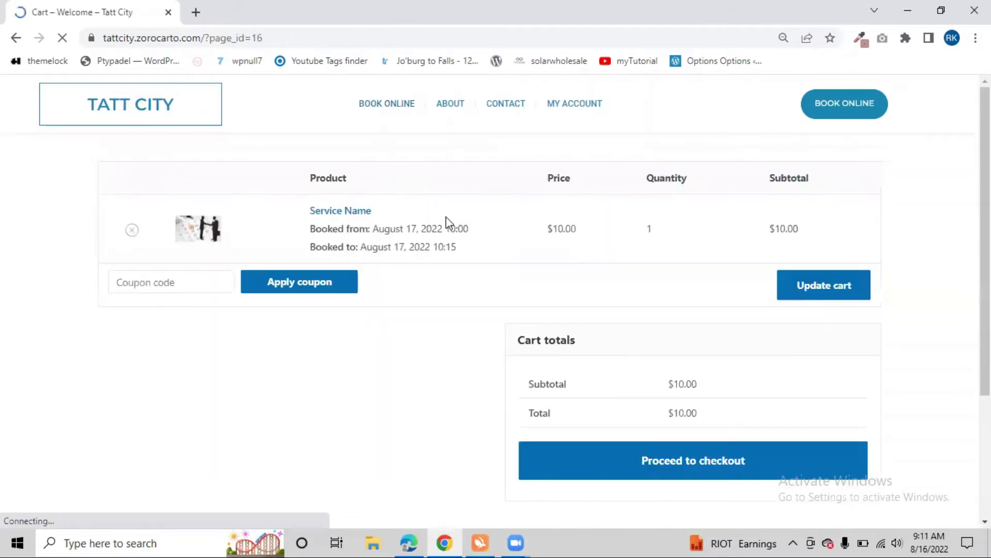
{"action": "scroll", "coordinate": [617, 379], "scroll_direction": "down", "scroll_amount": 1}
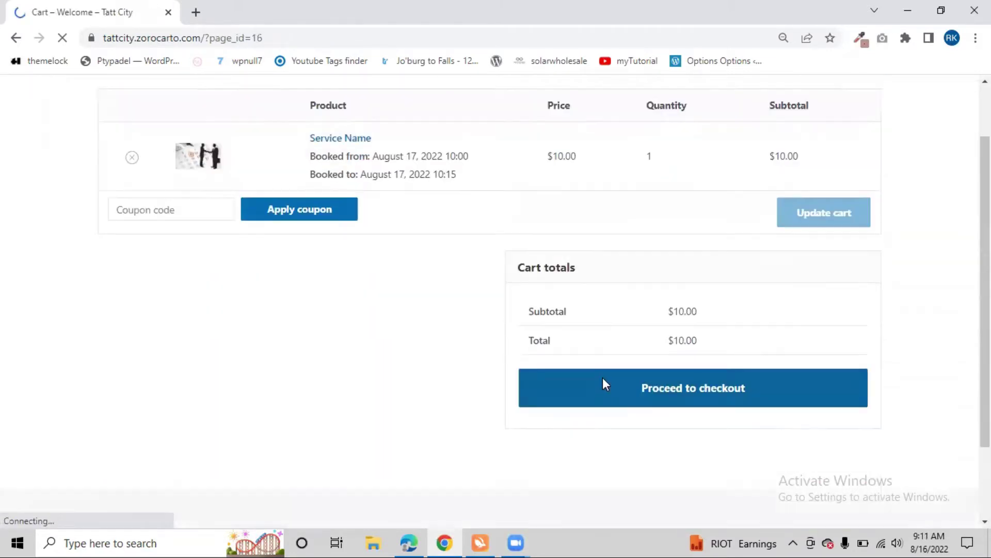
{"action": "left_click", "coordinate": [713, 389]}
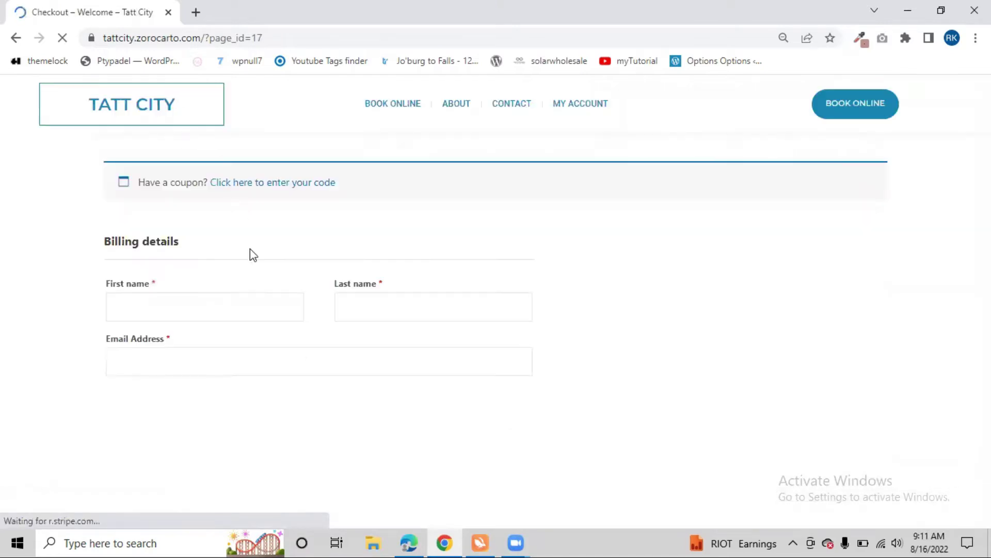
Examine the checkout page's billing fields, order summary, and Credit Card (Stripe) and PayPal payment options.
{"action": "scroll", "coordinate": [62, 292], "scroll_direction": "down", "scroll_amount": 3}
{"action": "scroll", "coordinate": [62, 292], "scroll_direction": "up", "scroll_amount": 3}
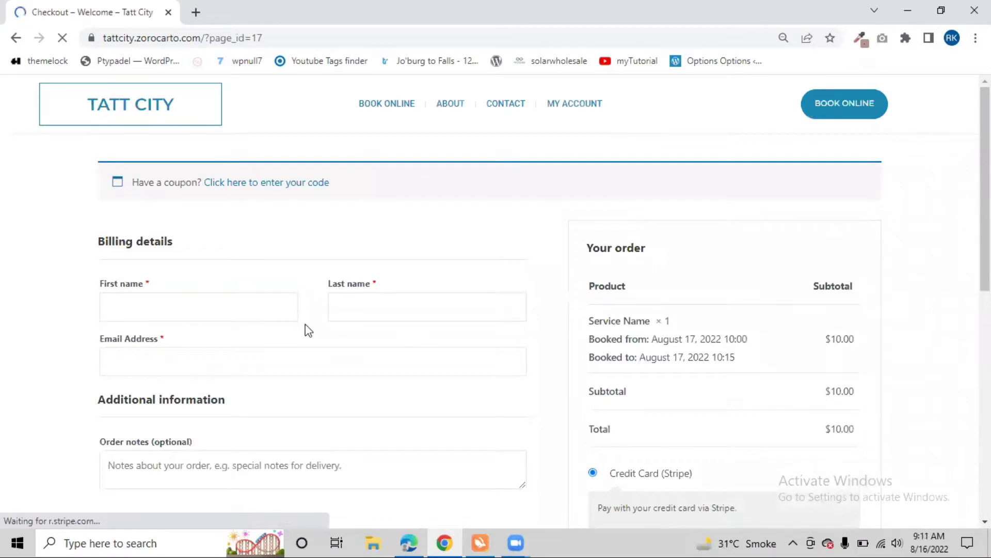
{"action": "scroll", "coordinate": [686, 336], "scroll_direction": "down", "scroll_amount": 3}
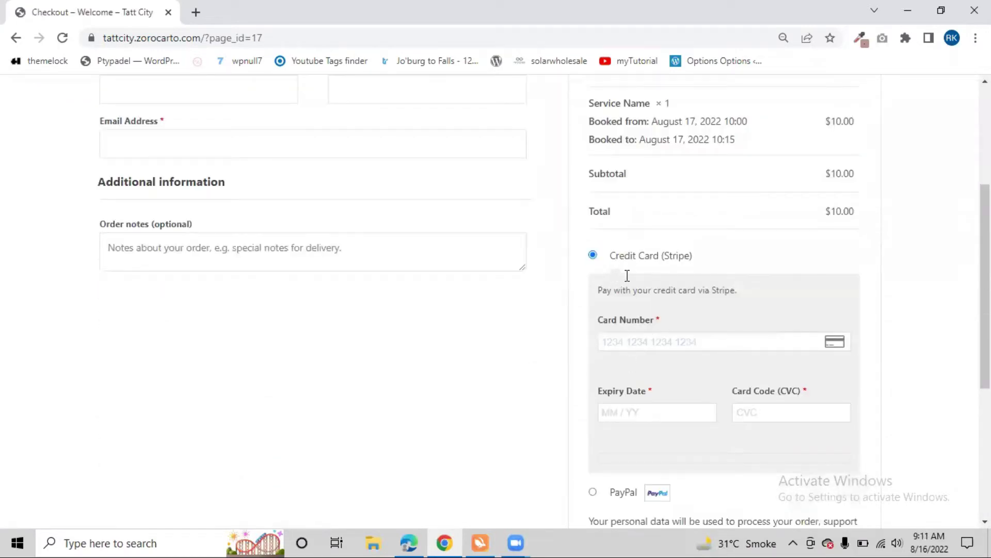
{"action": "scroll", "coordinate": [648, 289], "scroll_direction": "down", "scroll_amount": 2}
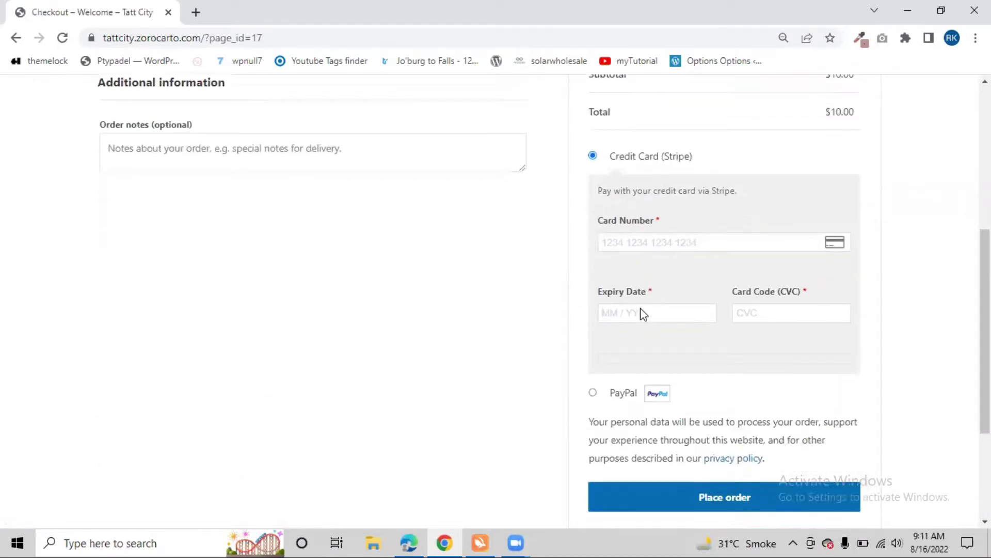
{"action": "scroll", "coordinate": [604, 272], "scroll_direction": "up", "scroll_amount": 2}
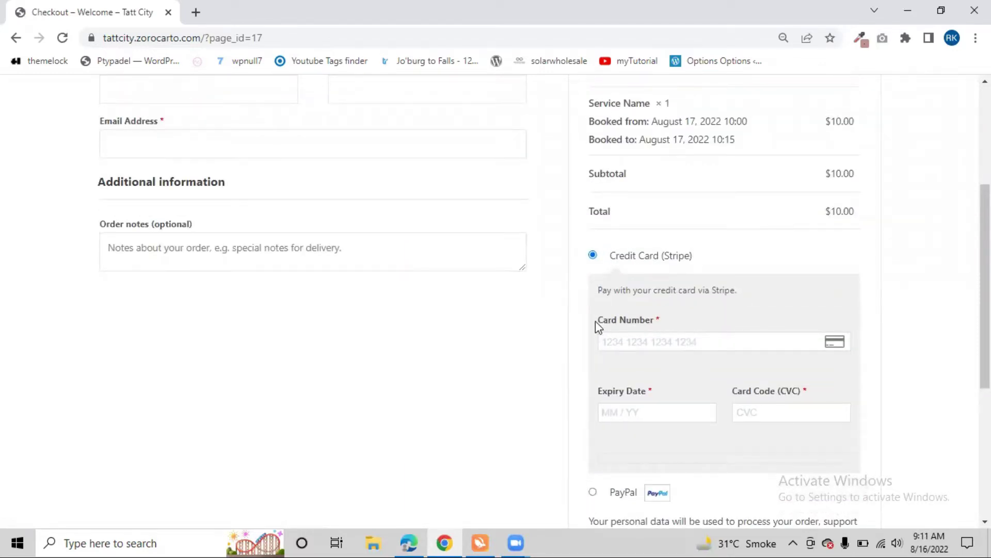
{"action": "scroll", "coordinate": [596, 325], "scroll_direction": "down", "scroll_amount": 2}
{"action": "scroll", "coordinate": [579, 323], "scroll_direction": "up", "scroll_amount": 2}
{"action": "left_click_drag", "start_coordinate": [610, 254], "coordinate": [704, 255]}
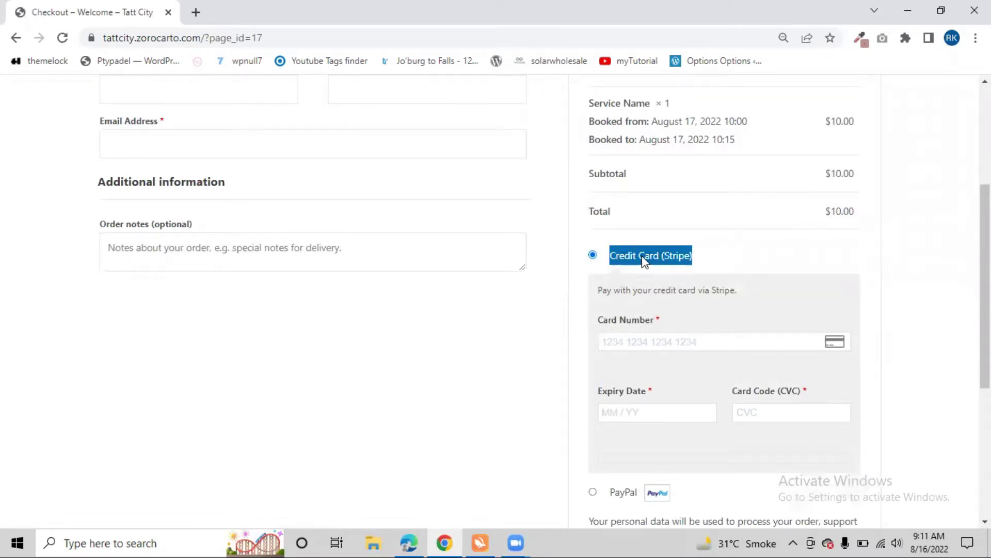
{"action": "scroll", "coordinate": [636, 321], "scroll_direction": "down", "scroll_amount": 3}
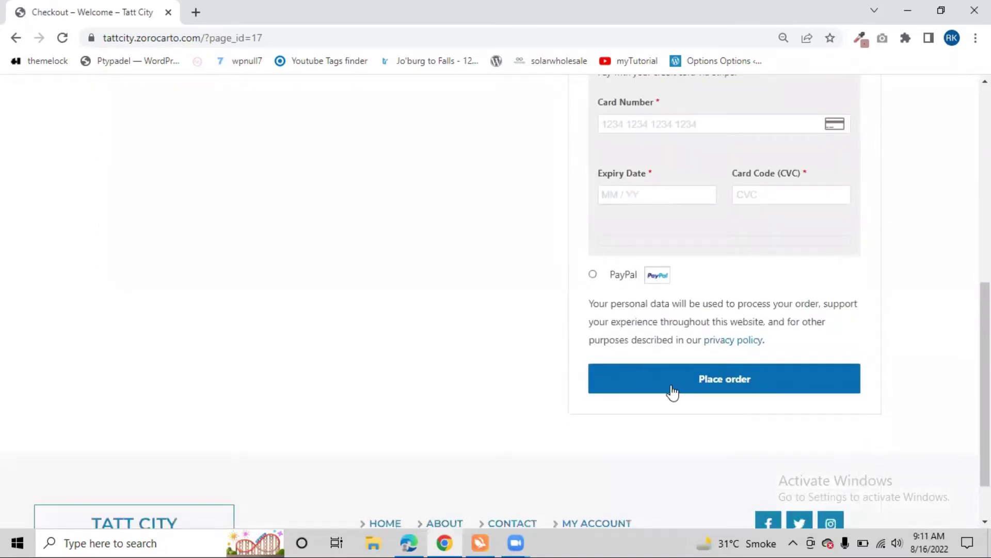
{"action": "scroll", "coordinate": [537, 315], "scroll_direction": "up", "scroll_amount": 1}
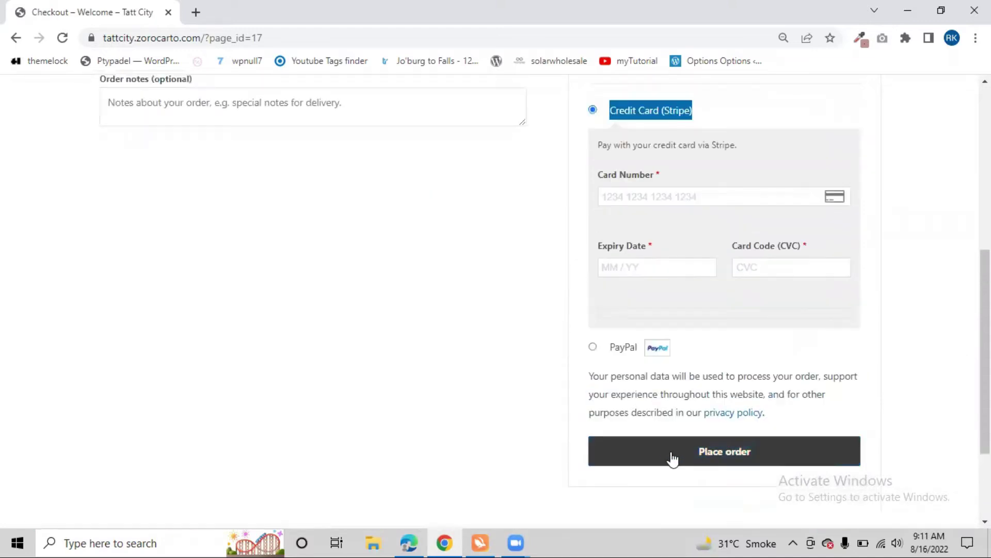
{"action": "scroll", "coordinate": [540, 314], "scroll_direction": "up", "scroll_amount": 7}
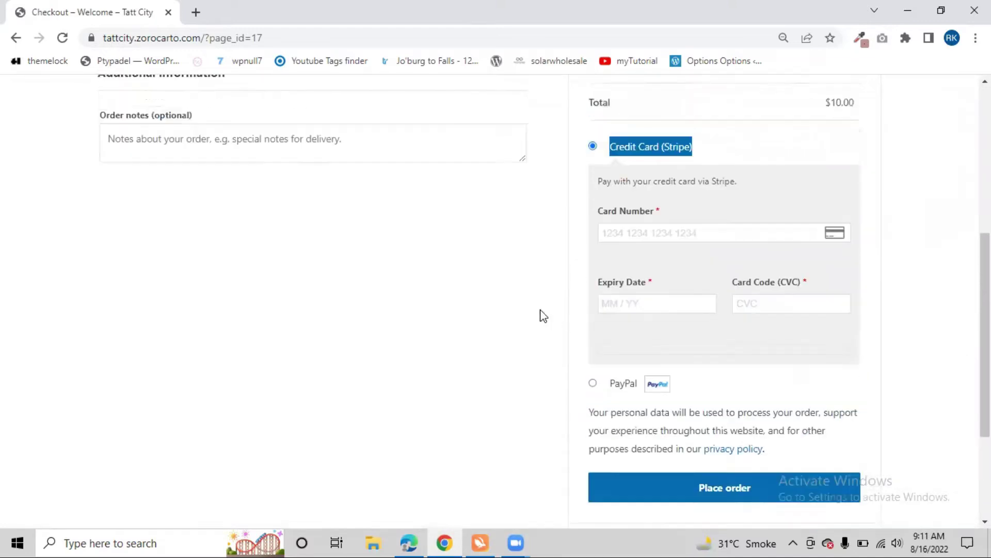
Go back from checkout through the cart to the service's product page and look over its booking calendar.
{"action": "left_click", "coordinate": [9, 40]}
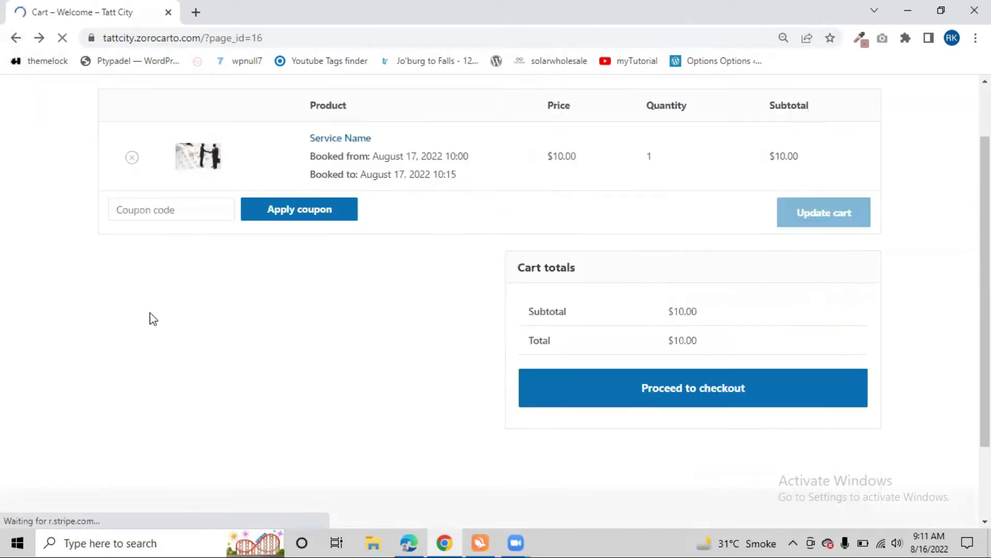
{"action": "left_click", "coordinate": [15, 38]}
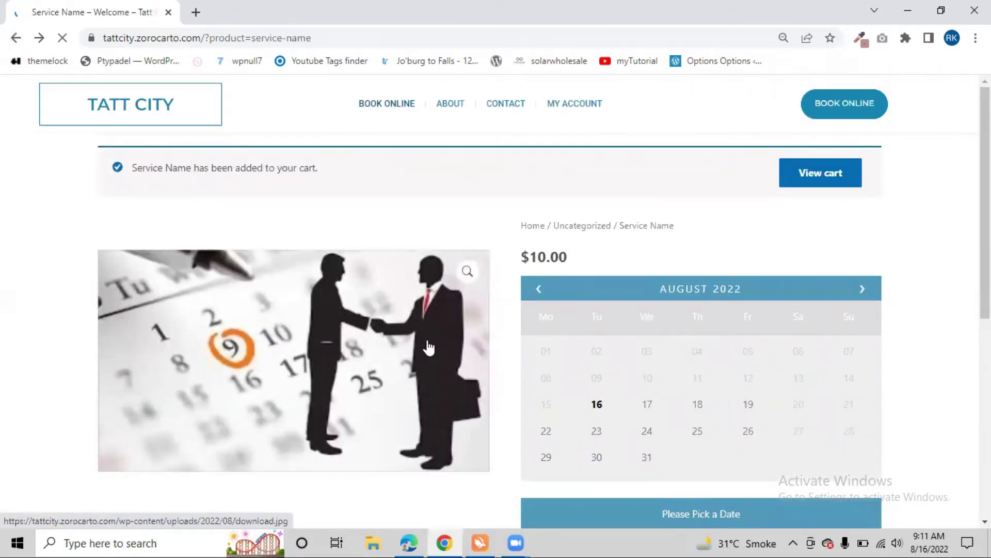
{"action": "scroll", "coordinate": [512, 331], "scroll_direction": "down", "scroll_amount": 4}
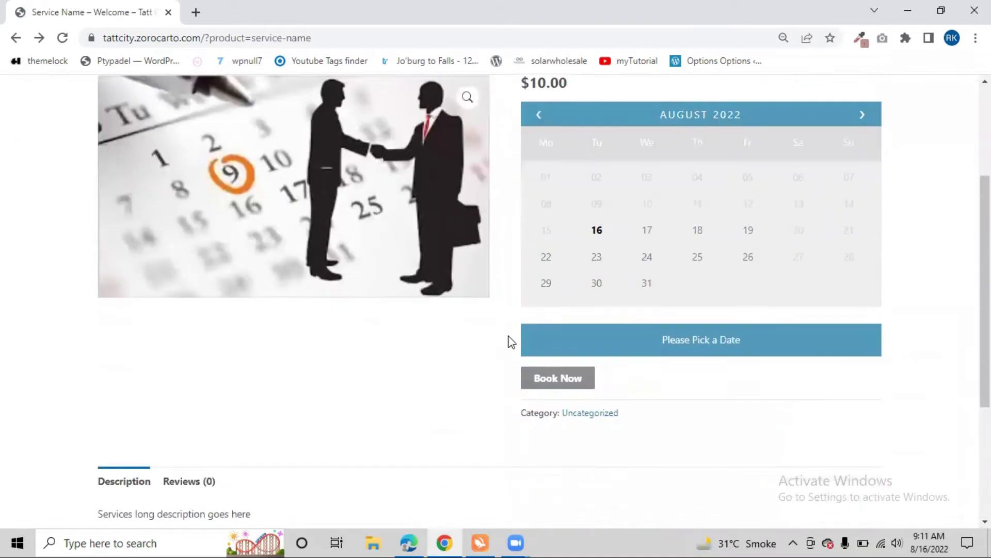
{"action": "scroll", "coordinate": [472, 294], "scroll_direction": "up", "scroll_amount": 4}
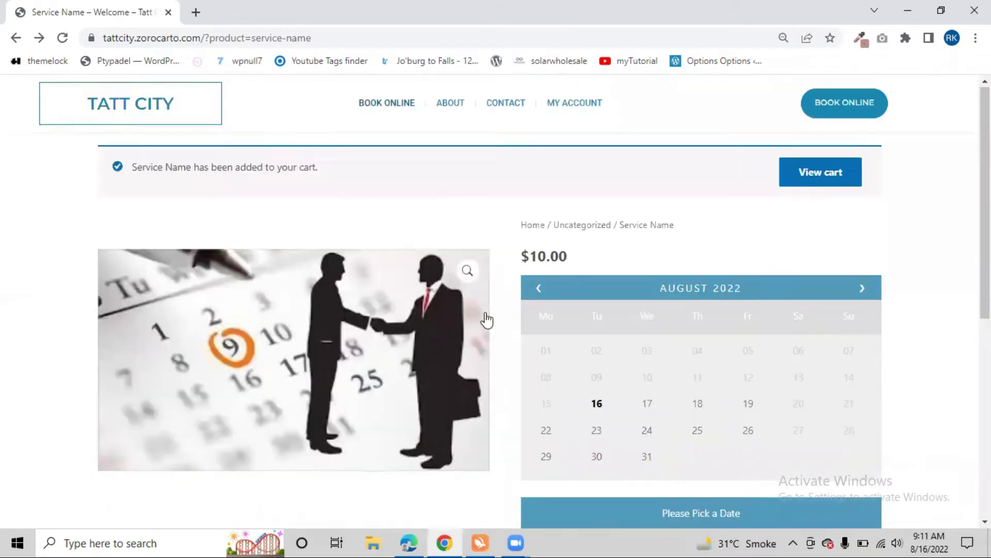
Go to tattcity.zorocarto.com/wp-admin/ and log in to WordPress with the saved credentials.
{"action": "left_click_drag", "start_coordinate": [212, 40], "coordinate": [384, 36]}
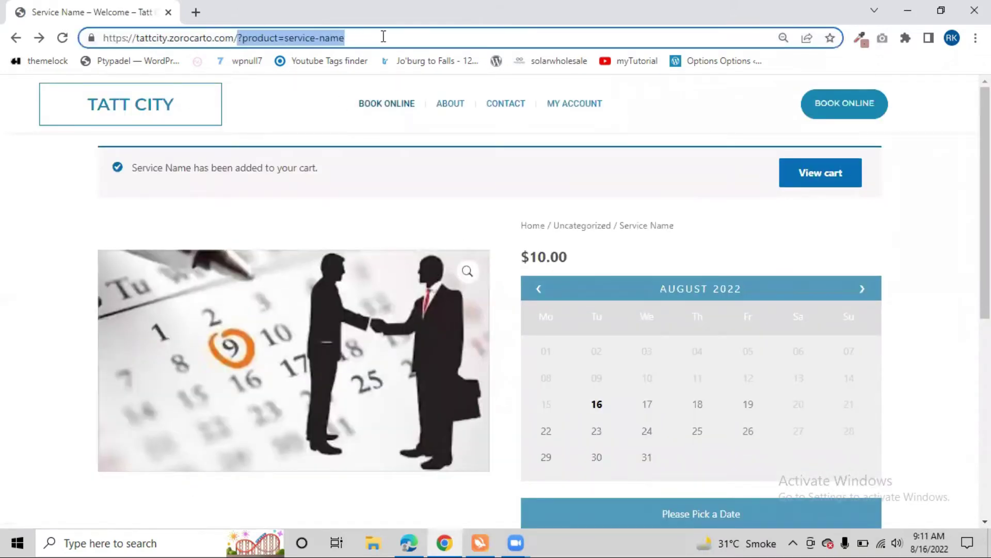
{"action": "key", "text": "BackSpace"}
{"action": "type", "text": "/"}
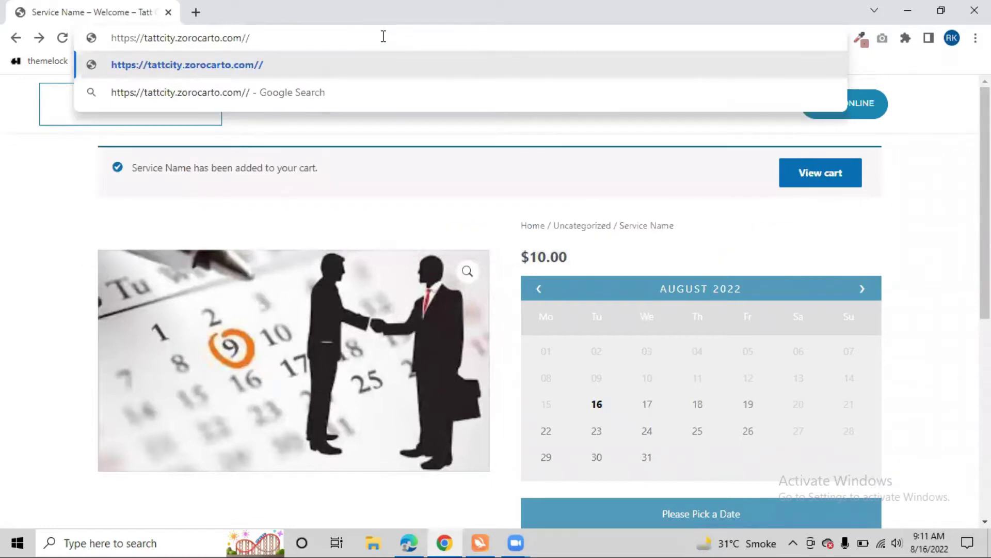
{"action": "key", "text": "BackSpace"}
{"action": "type", "text": "w"}
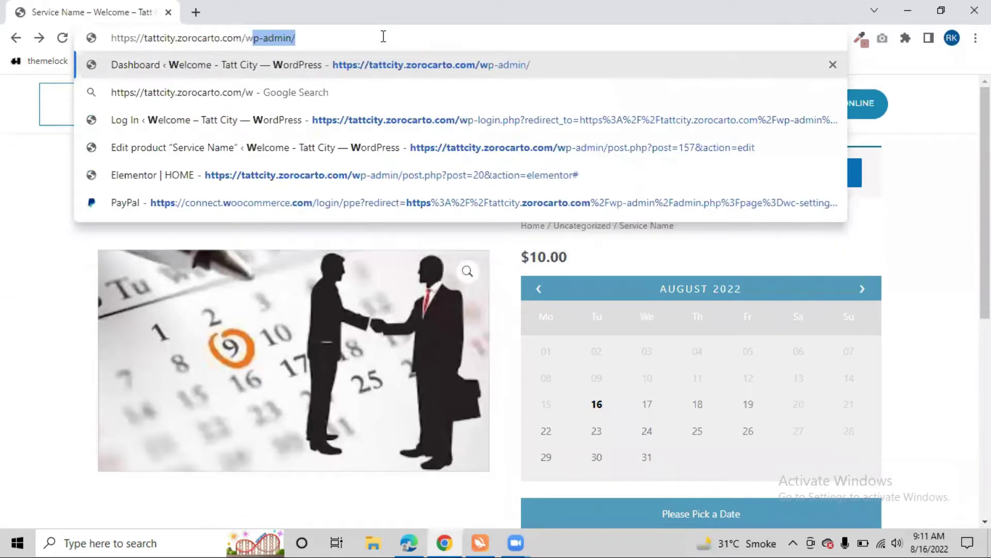
{"action": "key", "text": "Return"}
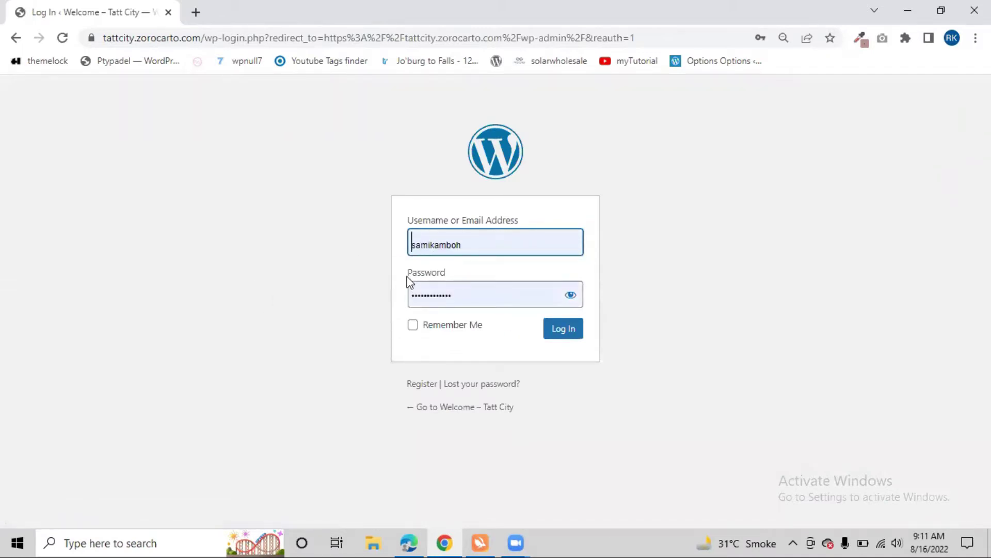
{"action": "left_click", "coordinate": [563, 331]}
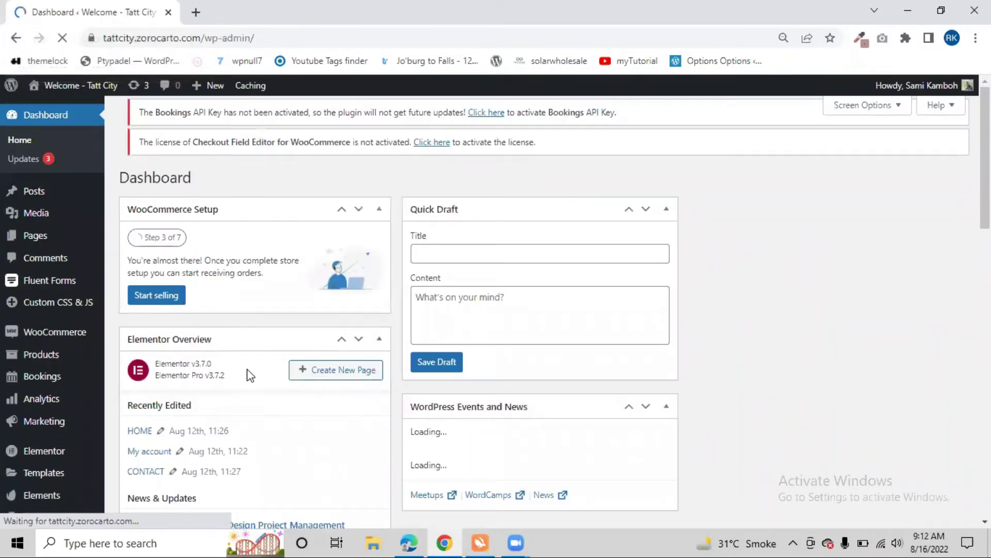
Open the list of all products from the dashboard and locate the Service Name product's row actions.
{"action": "scroll", "coordinate": [256, 377], "scroll_direction": "down", "scroll_amount": 3}
{"action": "scroll", "coordinate": [256, 377], "scroll_direction": "up", "scroll_amount": 3}
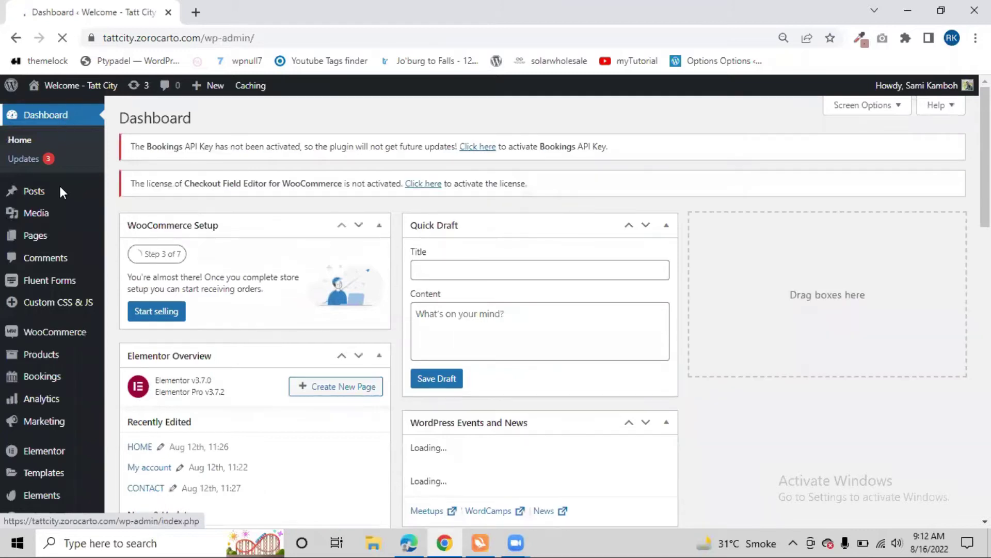
{"action": "mouse_move", "coordinate": [62, 361]}
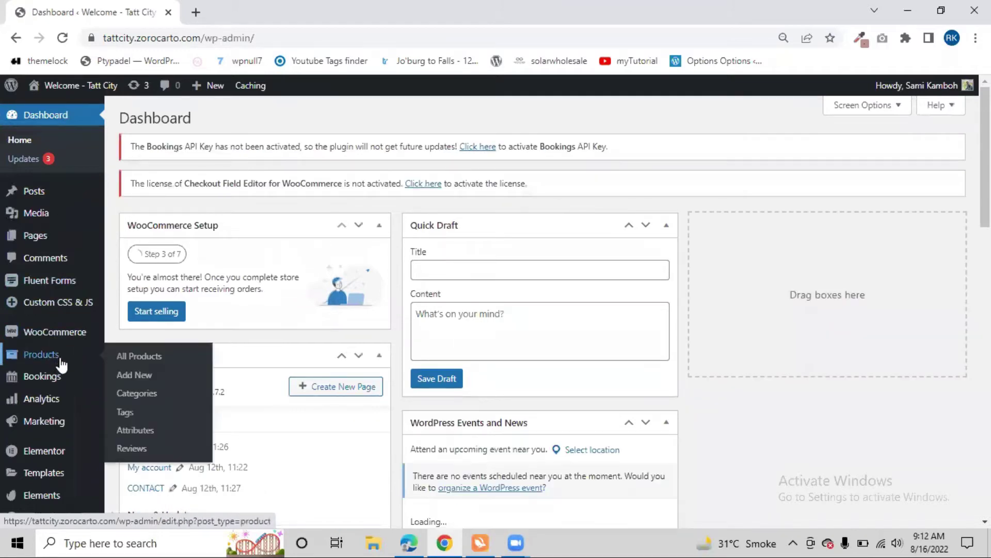
{"action": "left_click", "coordinate": [171, 356]}
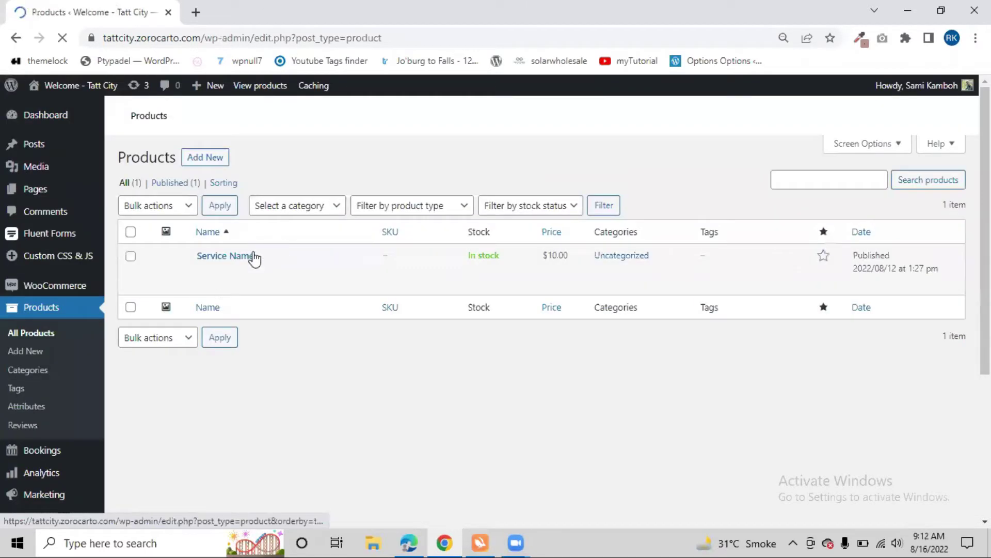
{"action": "mouse_move", "coordinate": [239, 275]}
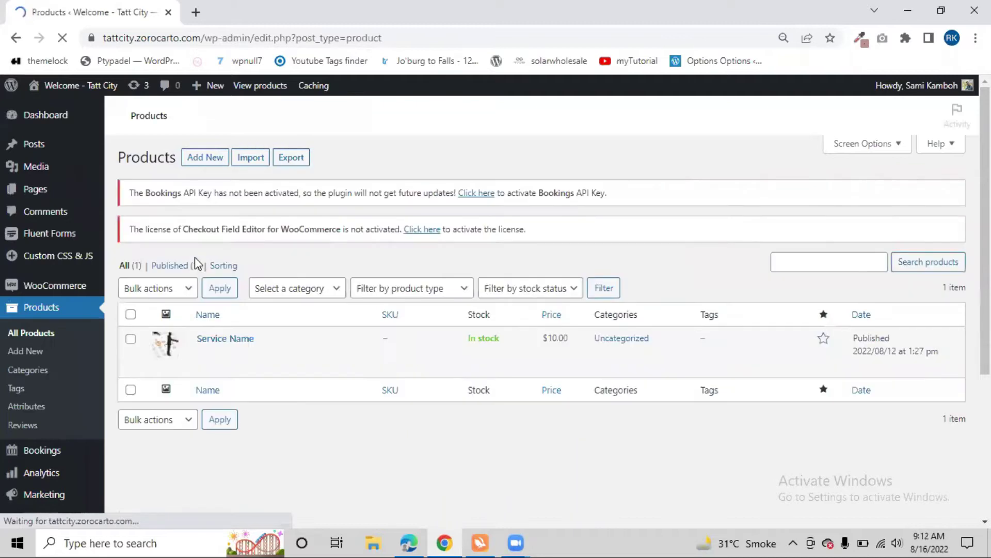
{"action": "left_click_drag", "start_coordinate": [210, 337], "coordinate": [263, 368]}
{"action": "left_click", "coordinate": [301, 478]}
{"action": "mouse_move", "coordinate": [239, 380]}
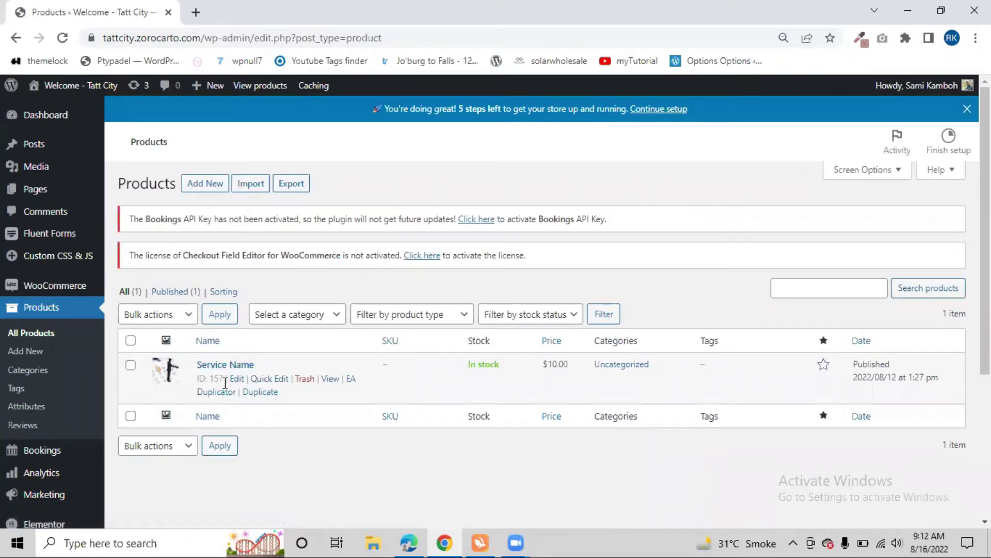
Rename the Service Name product to Service using Quick Edit and update it.
{"action": "left_click", "coordinate": [271, 380]}
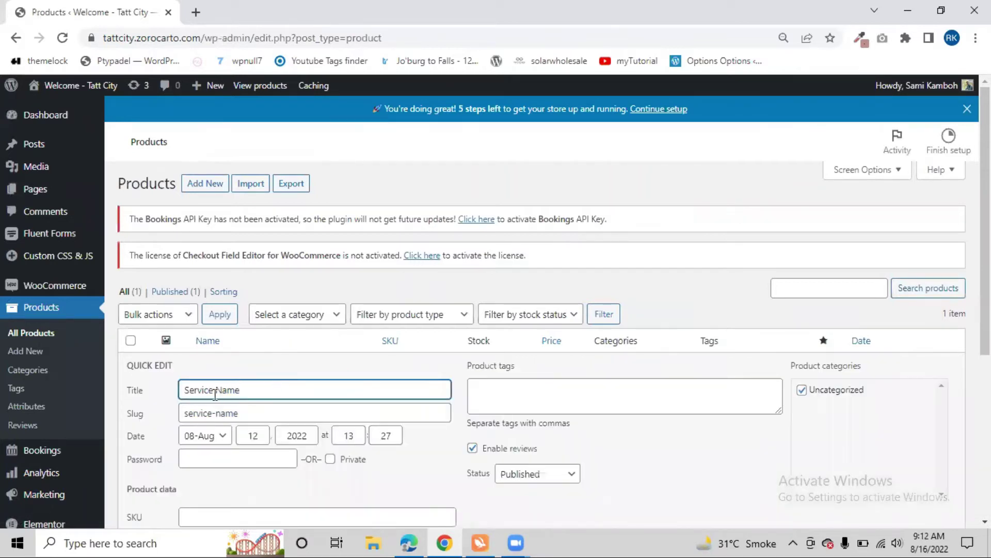
{"action": "left_click_drag", "start_coordinate": [215, 394], "coordinate": [252, 388]}
{"action": "key", "text": "BackSpace"}
{"action": "scroll", "coordinate": [386, 391], "scroll_direction": "down", "scroll_amount": 5}
{"action": "left_click", "coordinate": [143, 408]}
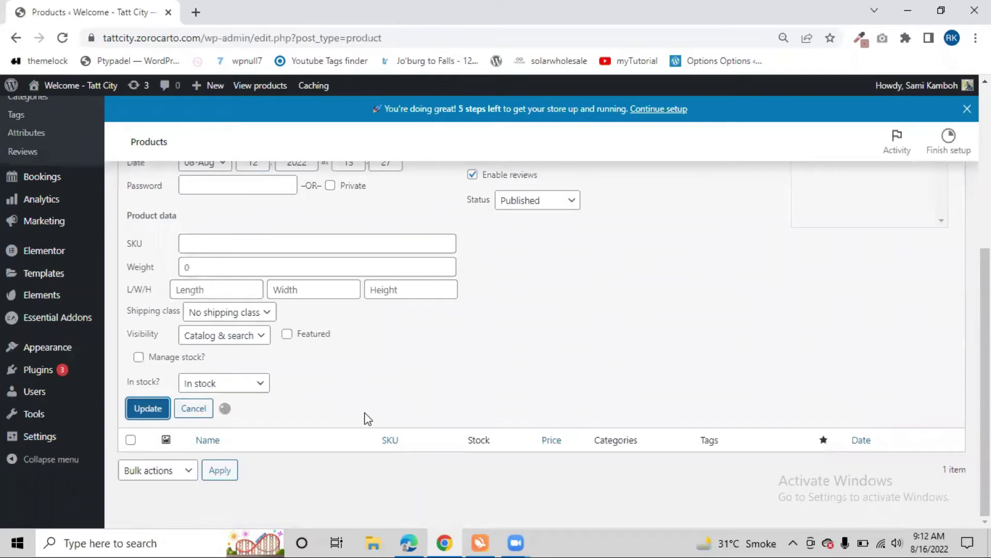
{"action": "scroll", "coordinate": [277, 306], "scroll_direction": "up", "scroll_amount": 1}
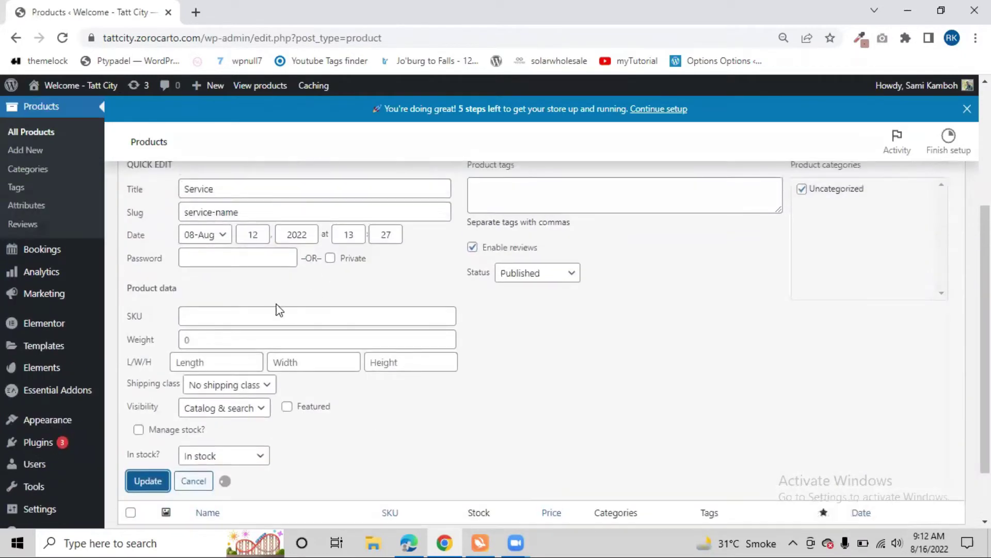
{"action": "scroll", "coordinate": [284, 239], "scroll_direction": "up", "scroll_amount": 1}
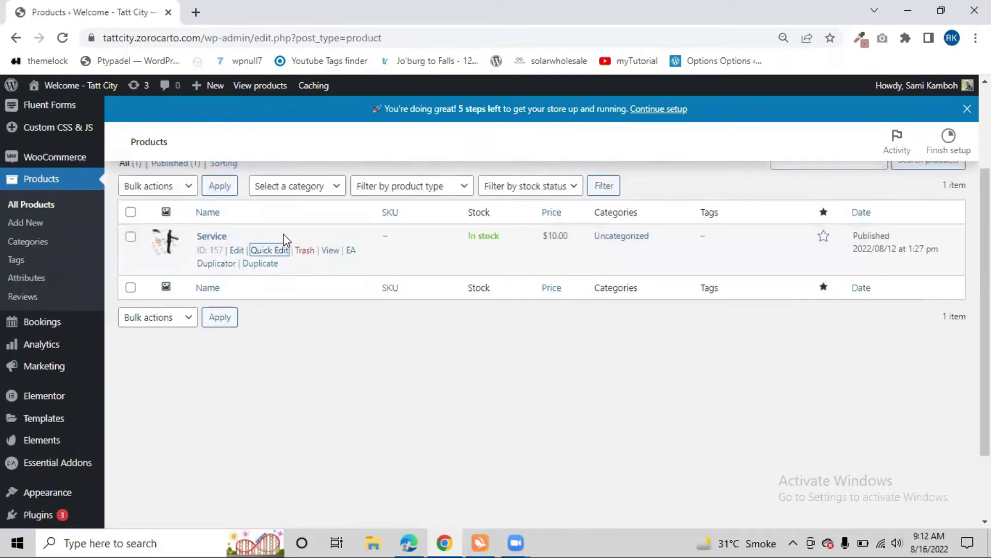
Open the Service product's full edit page in a new tab and switch to it.
{"action": "right_click", "coordinate": [237, 253]}
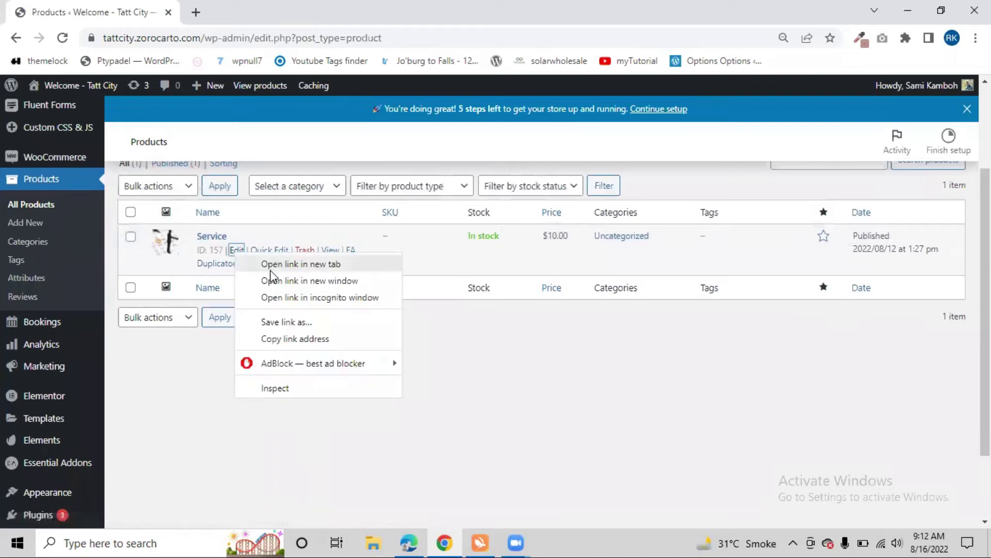
{"action": "left_click", "coordinate": [272, 265]}
{"action": "left_click", "coordinate": [231, 11]}
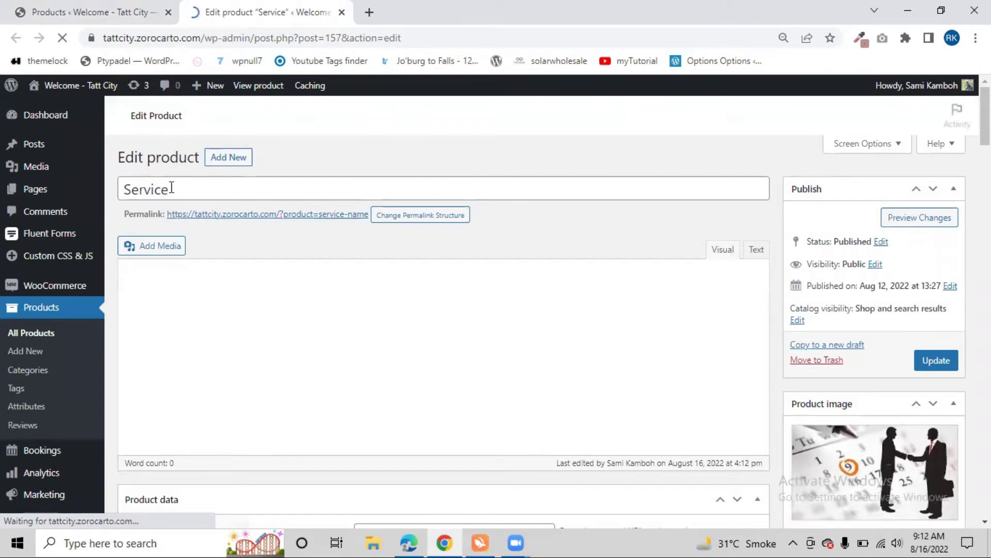
Switch the product type to Simple product and back to Bookable product in the product data.
{"action": "scroll", "coordinate": [227, 165], "scroll_direction": "down", "scroll_amount": 3}
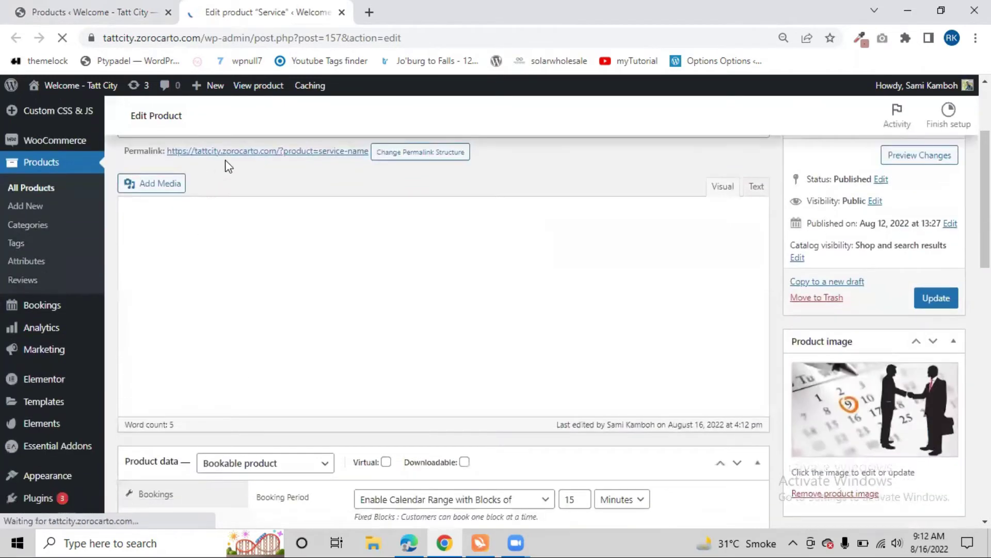
{"action": "scroll", "coordinate": [197, 243], "scroll_direction": "down", "scroll_amount": 3}
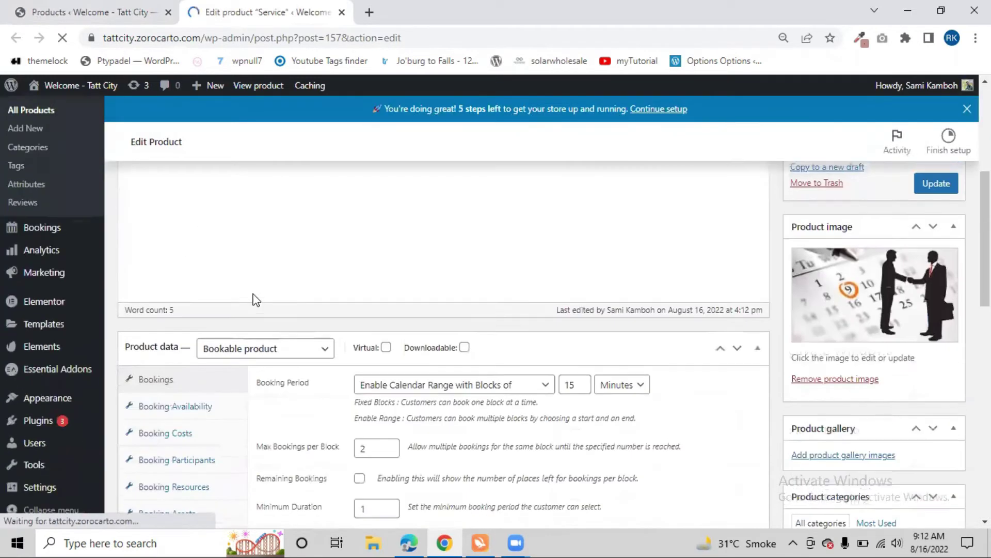
{"action": "scroll", "coordinate": [258, 304], "scroll_direction": "down", "scroll_amount": 5}
{"action": "scroll", "coordinate": [253, 354], "scroll_direction": "up", "scroll_amount": 5}
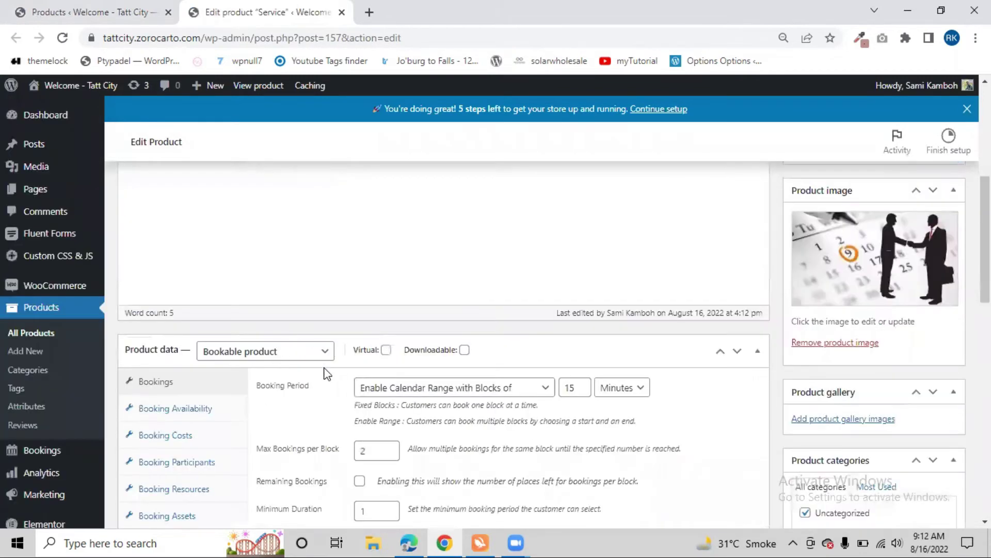
{"action": "scroll", "coordinate": [627, 341], "scroll_direction": "up", "scroll_amount": 1}
{"action": "scroll", "coordinate": [455, 398], "scroll_direction": "down", "scroll_amount": 2}
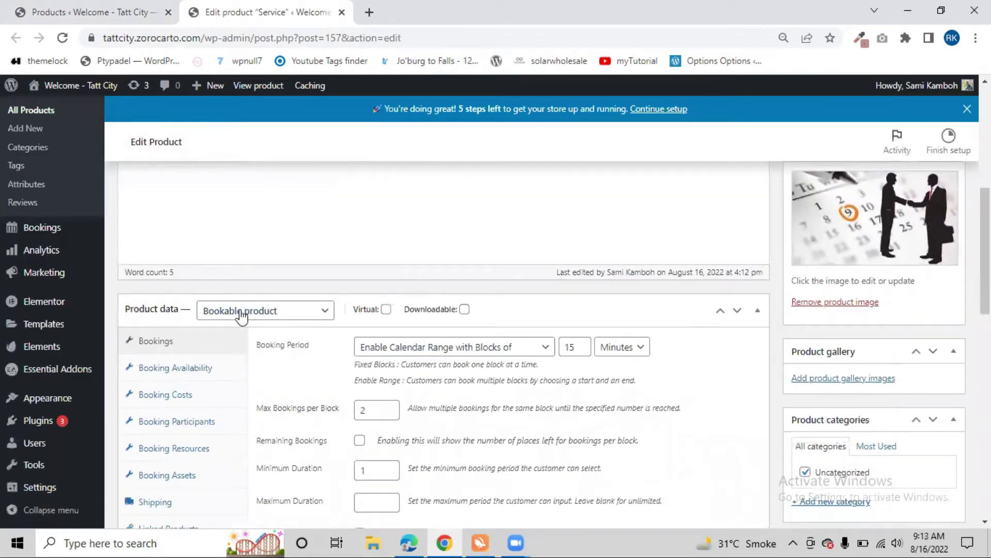
{"action": "left_click", "coordinate": [292, 312]}
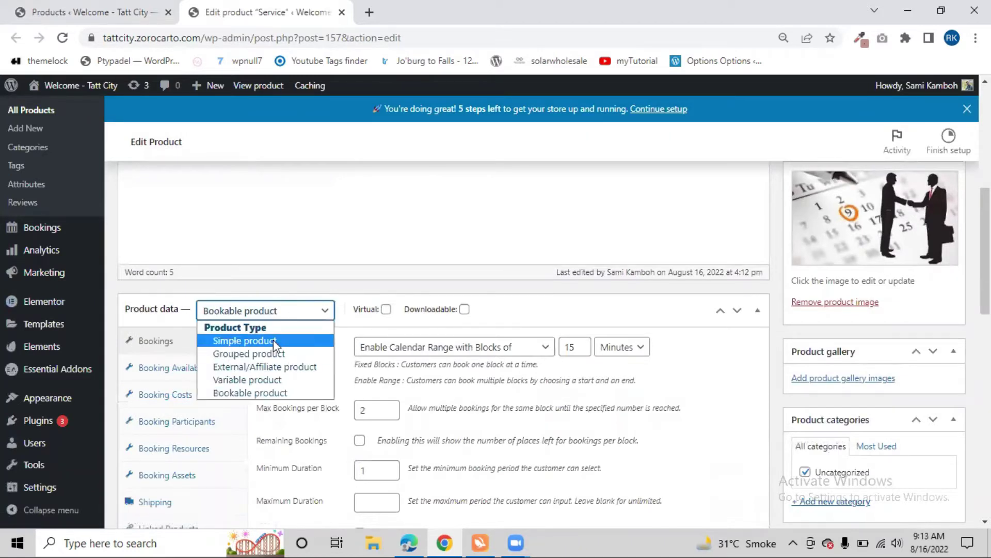
{"action": "left_click", "coordinate": [287, 340]}
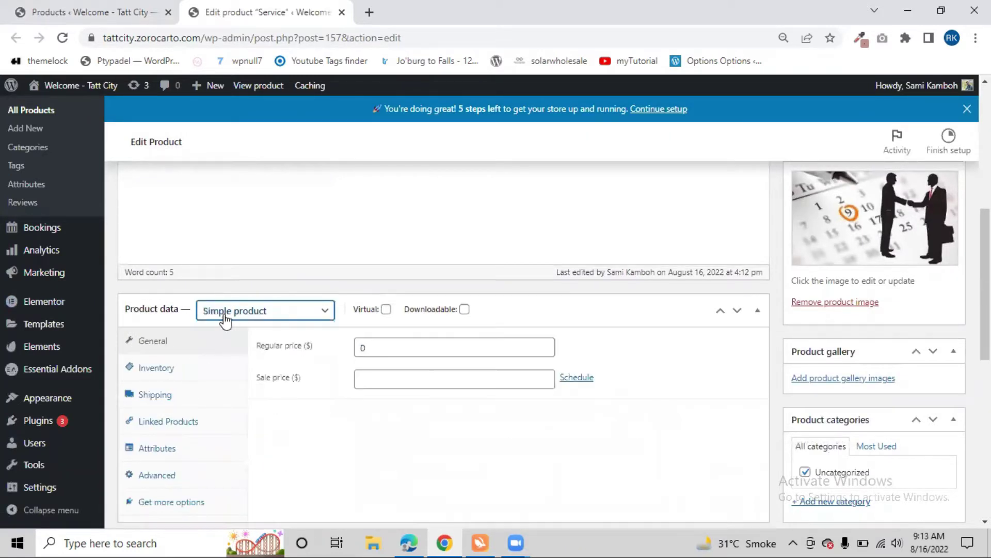
{"action": "left_click", "coordinate": [291, 312]}
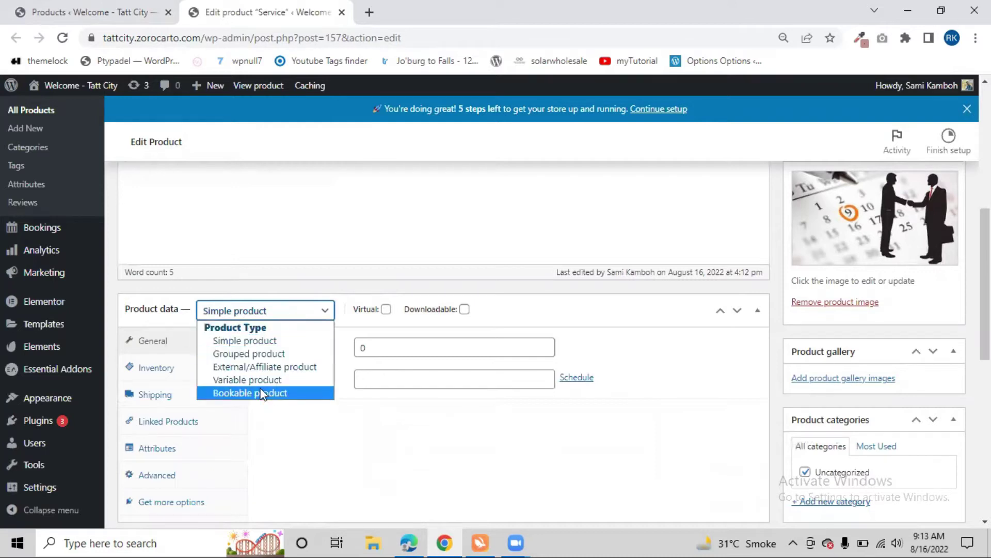
{"action": "left_click", "coordinate": [303, 395]}
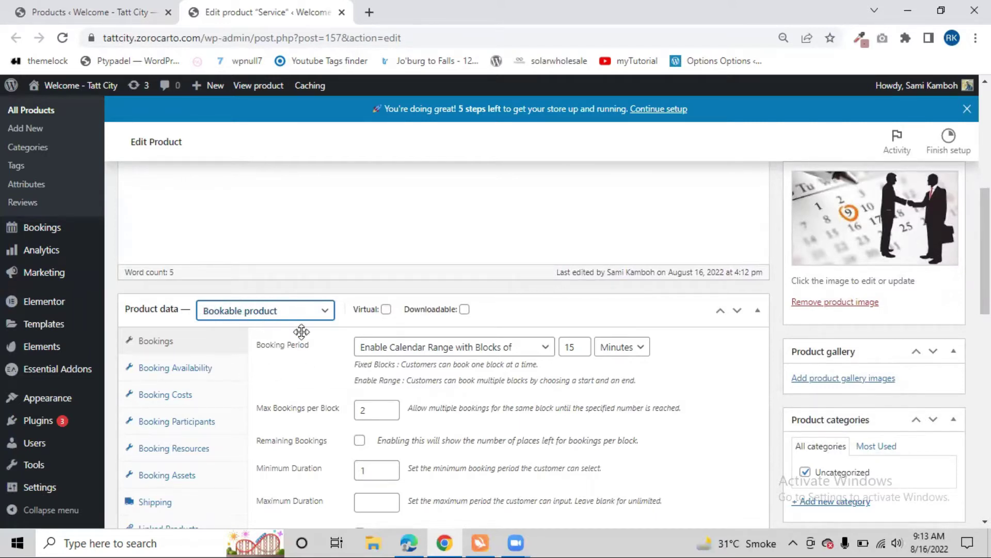
Choose Enable Calendar Range with Blocks of as the booking period type and Minutes as its unit, keeping the block length of 15.
{"action": "scroll", "coordinate": [279, 335], "scroll_direction": "down", "scroll_amount": 1}
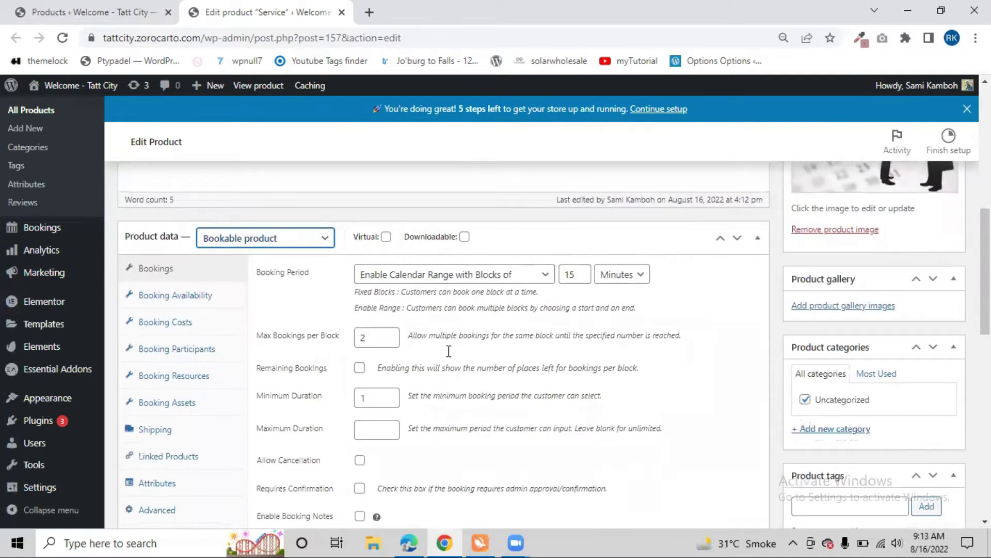
{"action": "scroll", "coordinate": [372, 339], "scroll_direction": "down", "scroll_amount": 1}
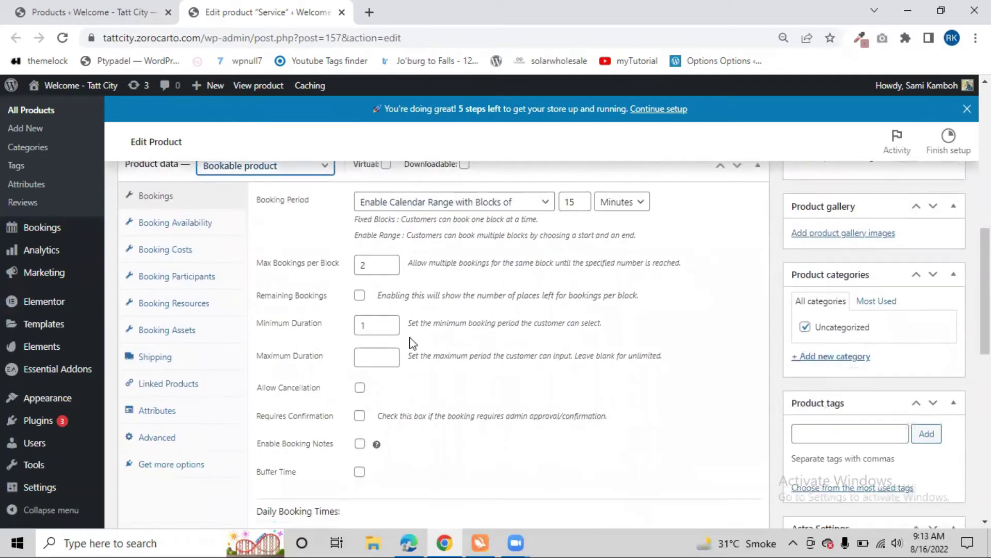
{"action": "scroll", "coordinate": [336, 364], "scroll_direction": "up", "scroll_amount": 2}
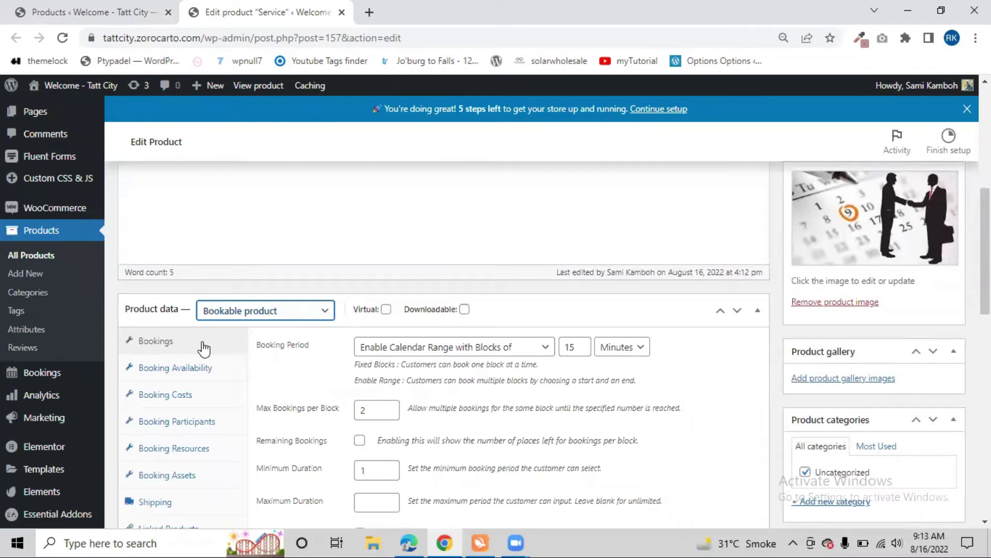
{"action": "scroll", "coordinate": [146, 265], "scroll_direction": "down", "scroll_amount": 1}
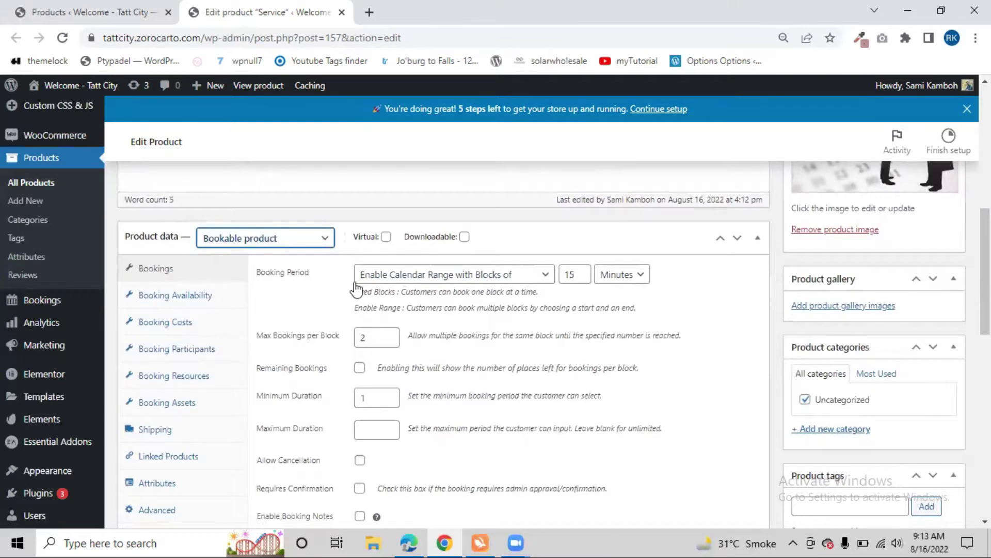
{"action": "left_click", "coordinate": [535, 273]}
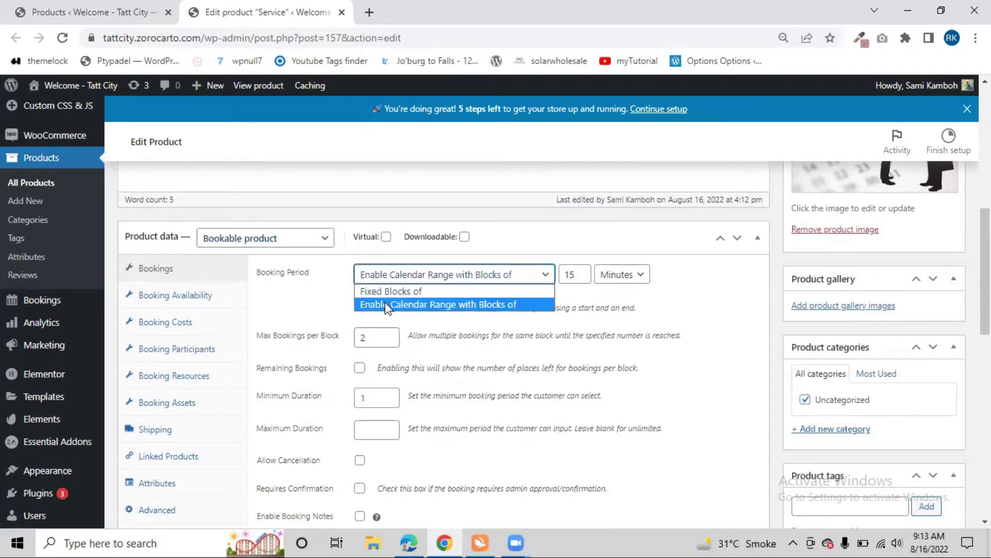
{"action": "left_click", "coordinate": [478, 309]}
{"action": "left_click", "coordinate": [624, 279]}
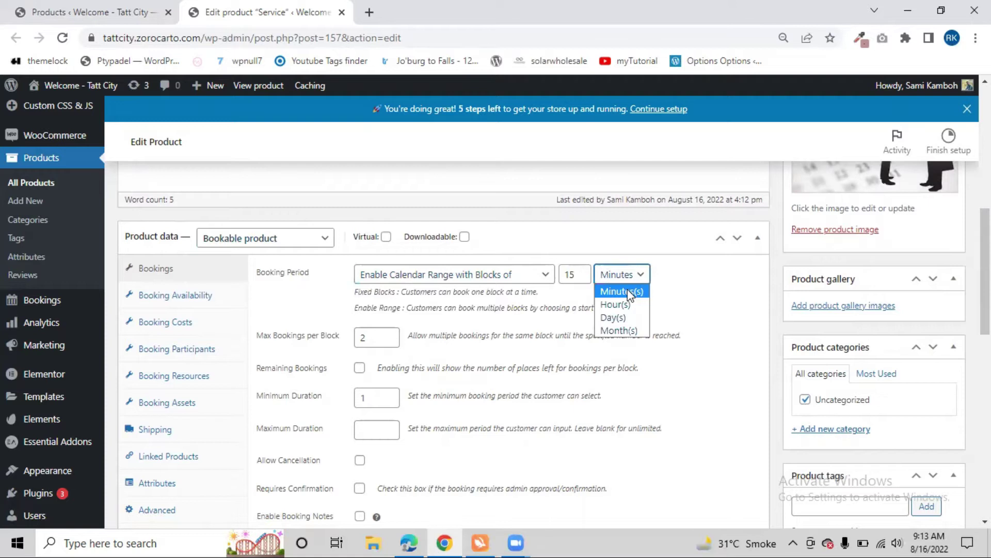
{"action": "left_click", "coordinate": [627, 291]}
{"action": "left_click", "coordinate": [560, 274]}
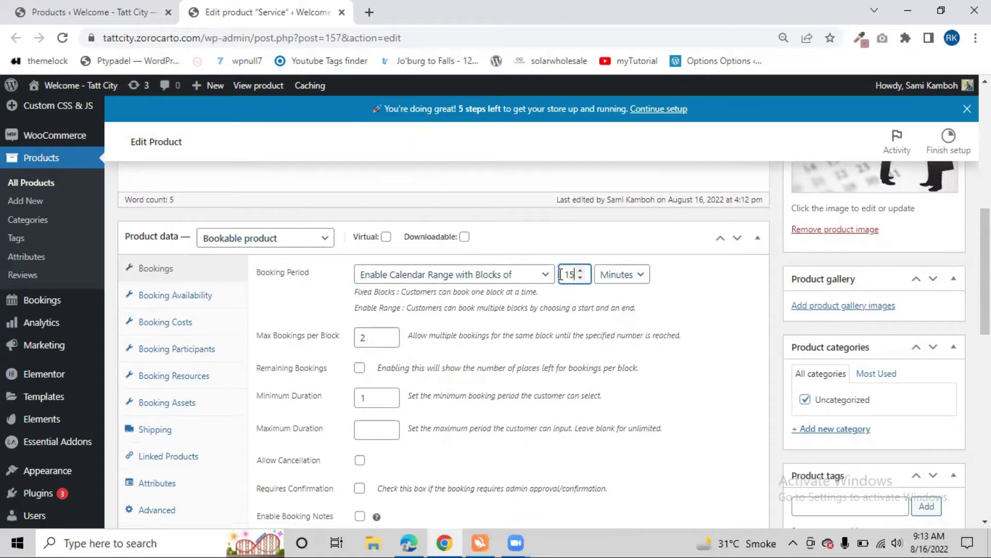
{"action": "double_click", "coordinate": [561, 274]}
Examine the Max Bookings per Block setting, the duration and confirmation options, and the daily booking times.
{"action": "triple_click", "coordinate": [261, 335]}
{"action": "left_click", "coordinate": [291, 335], "text": "shift"}
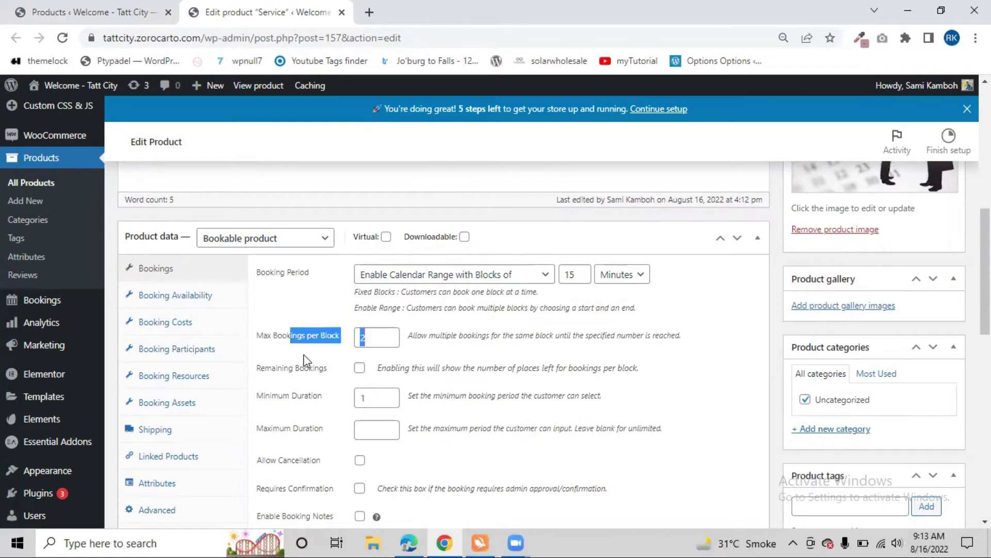
{"action": "left_click", "coordinate": [365, 332]}
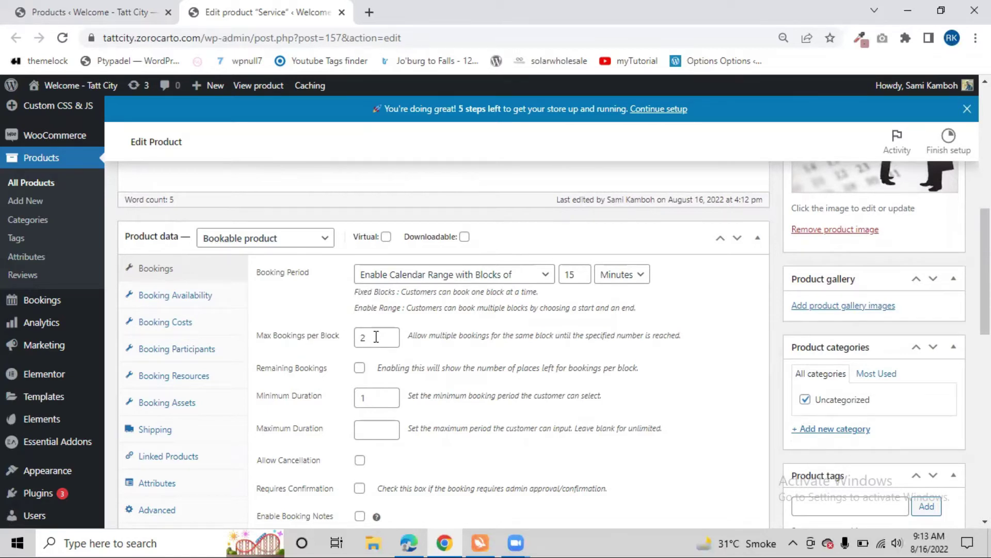
{"action": "left_click", "coordinate": [365, 340]}
{"action": "scroll", "coordinate": [330, 362], "scroll_direction": "down", "scroll_amount": 1}
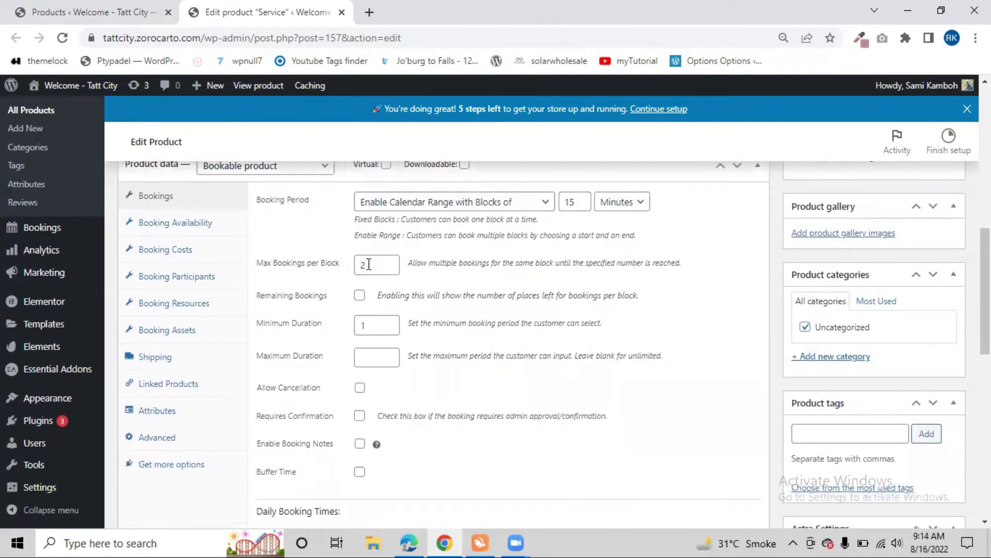
{"action": "left_click_drag", "start_coordinate": [367, 264], "coordinate": [351, 270]}
{"action": "left_click", "coordinate": [319, 284]}
{"action": "scroll", "coordinate": [352, 370], "scroll_direction": "down", "scroll_amount": 2}
{"action": "scroll", "coordinate": [351, 390], "scroll_direction": "down", "scroll_amount": 1}
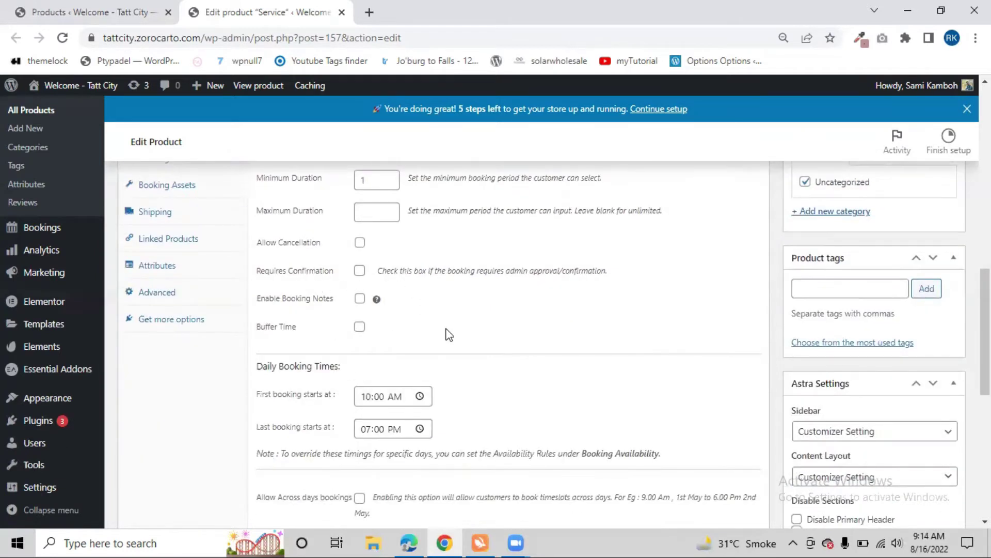
{"action": "scroll", "coordinate": [356, 361], "scroll_direction": "down", "scroll_amount": 1}
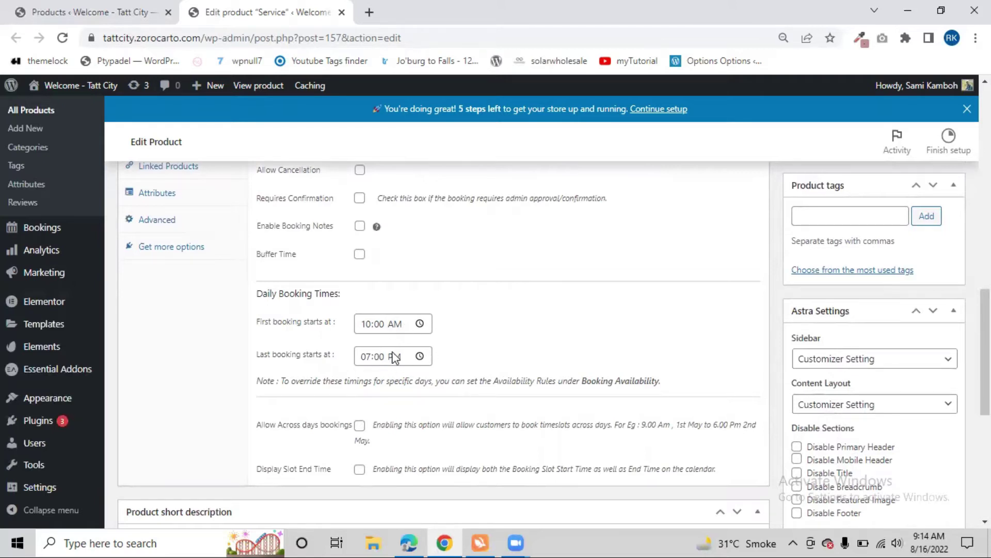
{"action": "scroll", "coordinate": [385, 373], "scroll_direction": "down", "scroll_amount": 1}
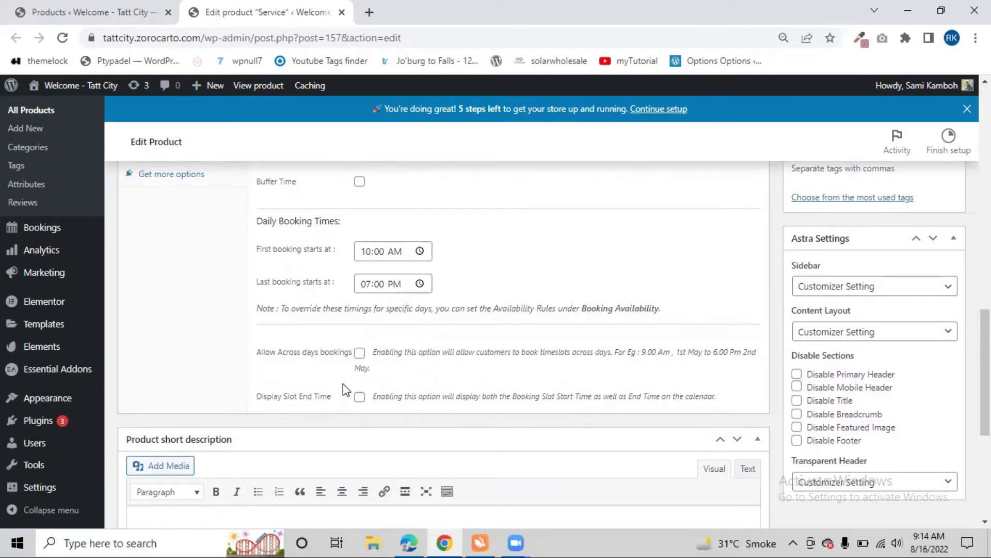
{"action": "scroll", "coordinate": [331, 369], "scroll_direction": "up", "scroll_amount": 4}
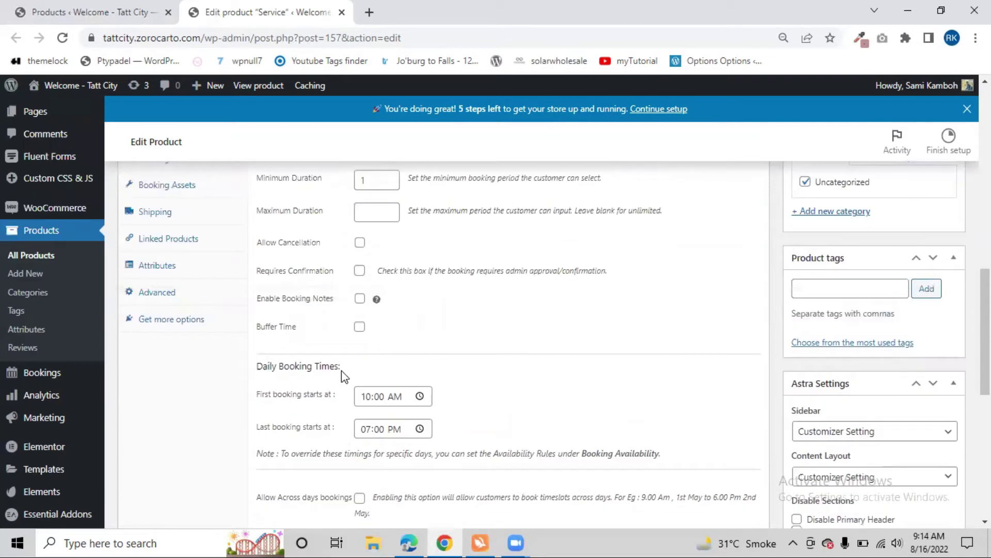
{"action": "scroll", "coordinate": [320, 367], "scroll_direction": "up", "scroll_amount": 3}
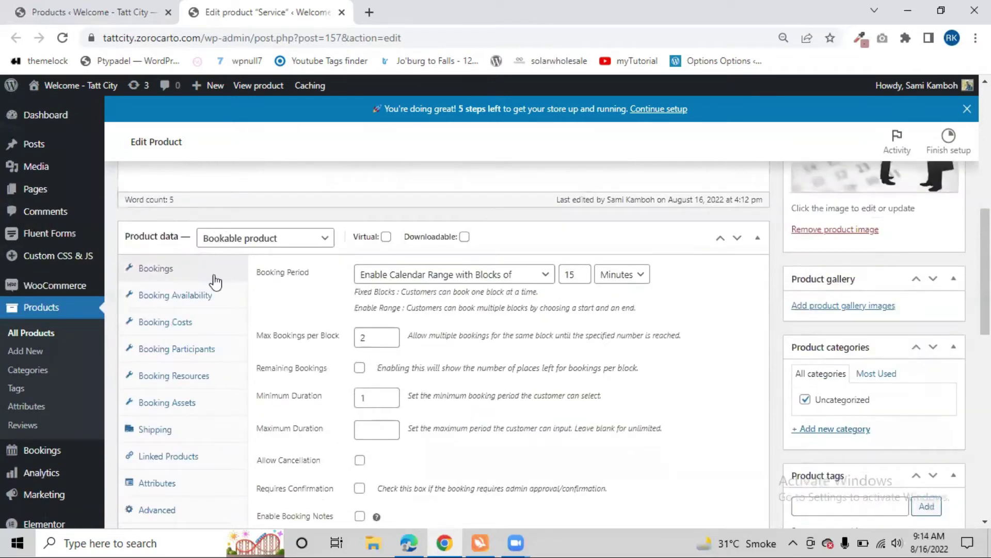
Open the product's Booking Availability settings and look over the booking windows and availability rules.
{"action": "left_click", "coordinate": [185, 295]}
{"action": "scroll", "coordinate": [408, 362], "scroll_direction": "down", "scroll_amount": 5}
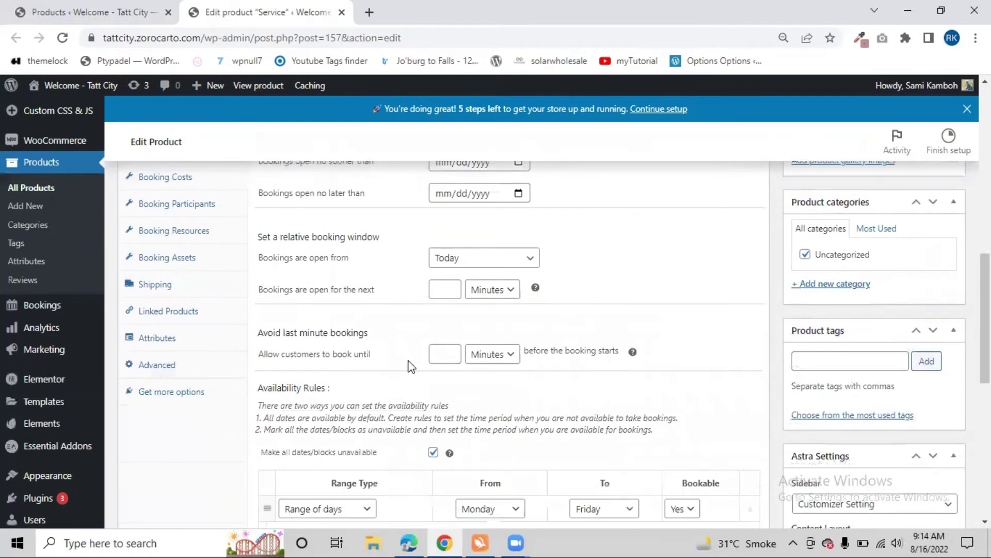
Open the product's permalink in a new tab and examine which days its booking calendar offers.
{"action": "scroll", "coordinate": [397, 359], "scroll_direction": "up", "scroll_amount": 7}
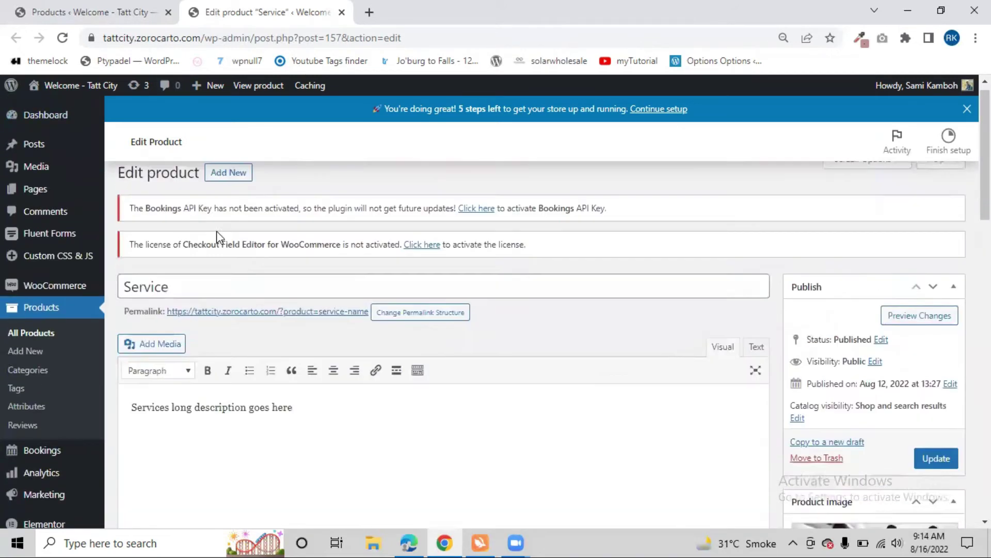
{"action": "scroll", "coordinate": [197, 232], "scroll_direction": "up", "scroll_amount": 10}
{"action": "right_click", "coordinate": [237, 324]}
{"action": "left_click", "coordinate": [281, 329]}
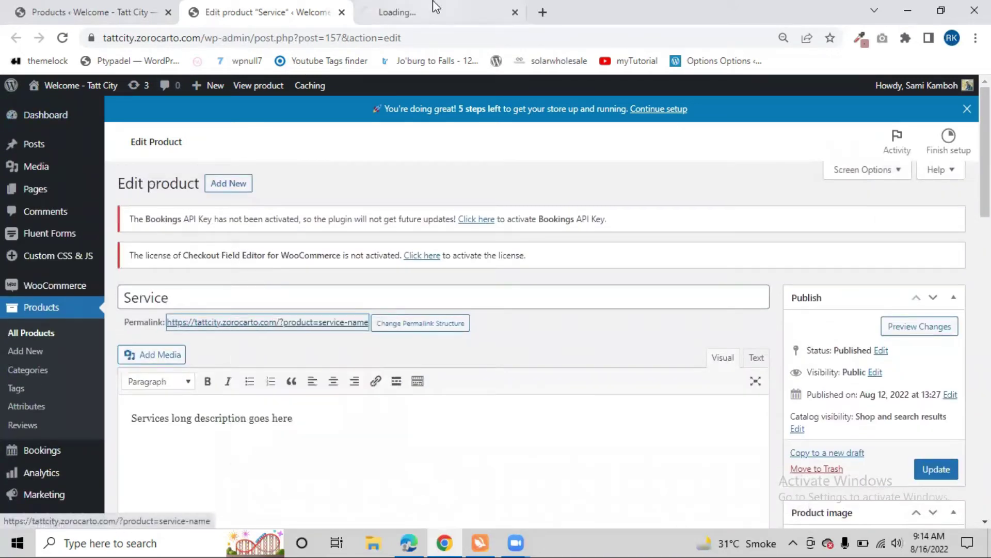
{"action": "key", "text": "ctrl+Tab"}
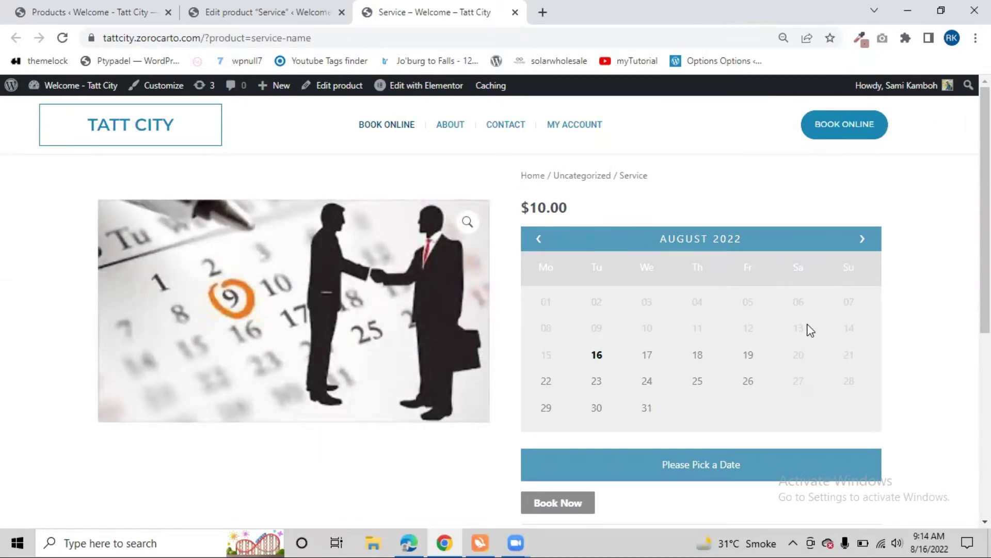
Return to the product editor and examine the range-of-days rule in the Availability Rules.
{"action": "left_click", "coordinate": [264, 7]}
{"action": "scroll", "coordinate": [510, 350], "scroll_direction": "down", "scroll_amount": 4}
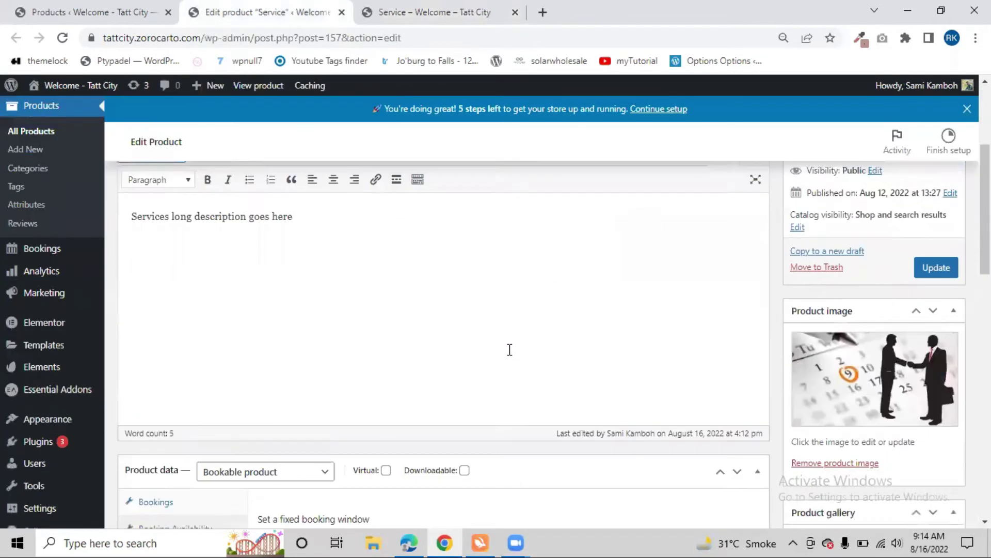
{"action": "scroll", "coordinate": [333, 339], "scroll_direction": "down", "scroll_amount": 10}
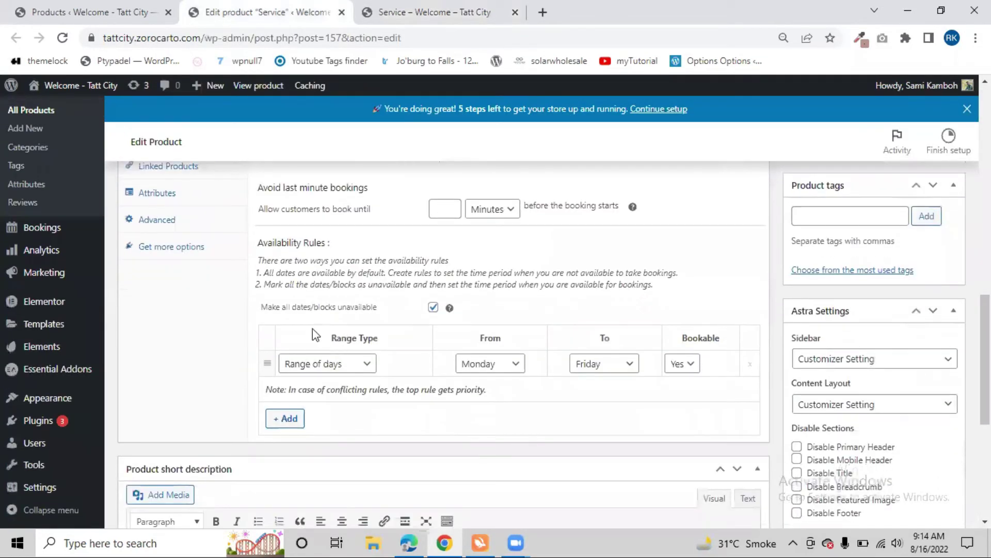
Examine the Make all dates/blocks unavailable option and the range types offered for the availability rule.
{"action": "left_click_drag", "start_coordinate": [262, 306], "coordinate": [380, 312]}
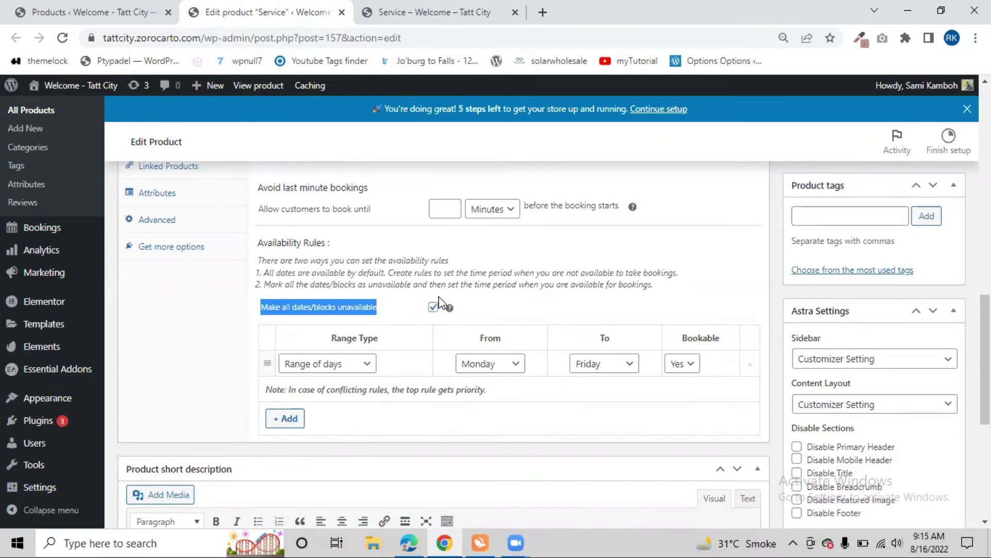
{"action": "left_click", "coordinate": [255, 361]}
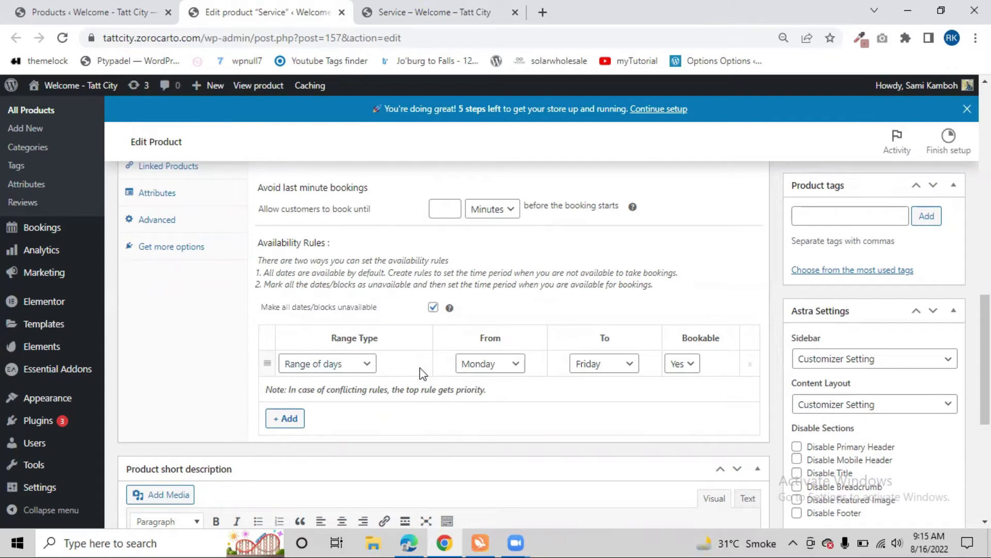
{"action": "left_click", "coordinate": [364, 364]}
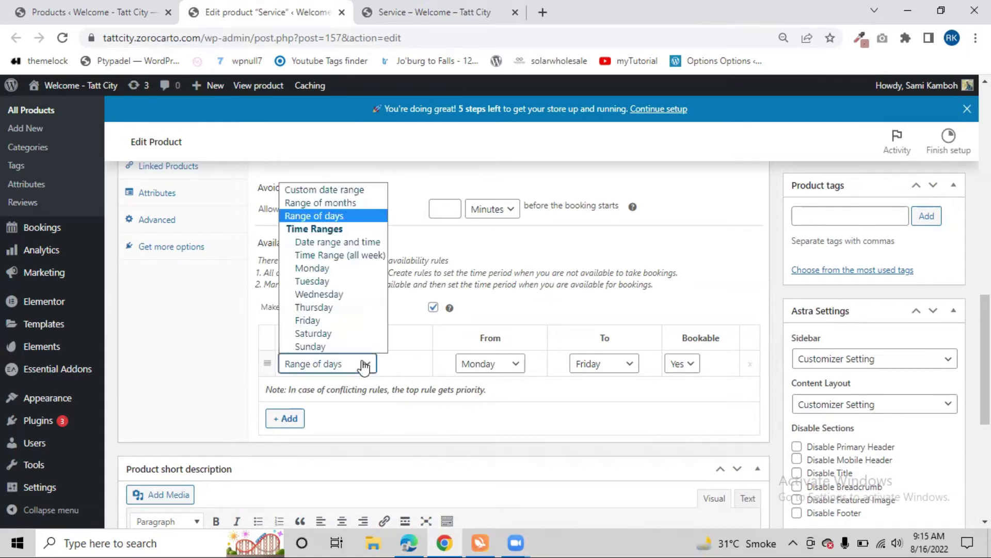
{"action": "left_click", "coordinate": [354, 217]}
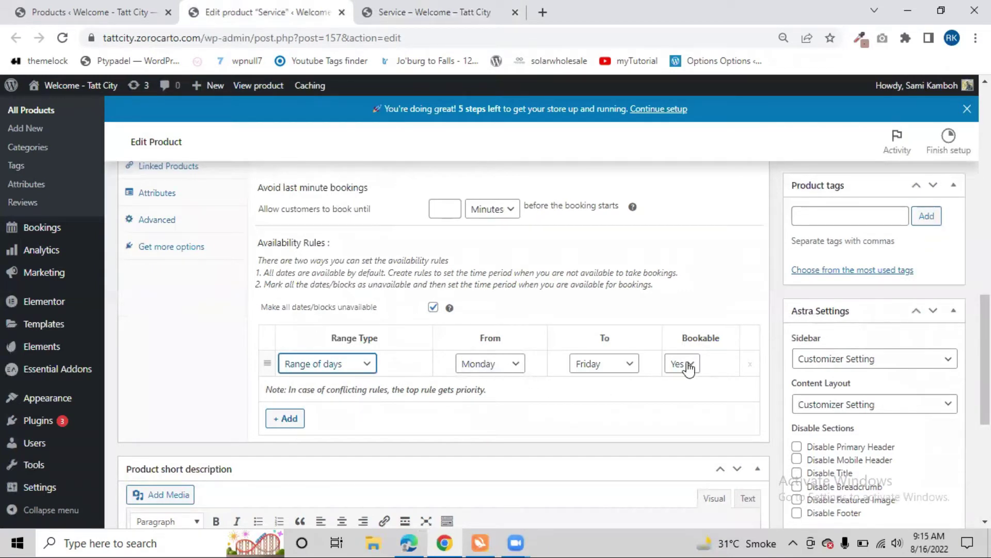
Review the end-day choices of the availability rule and compare the rule with the product page's booking calendar.
{"action": "left_click", "coordinate": [610, 371]}
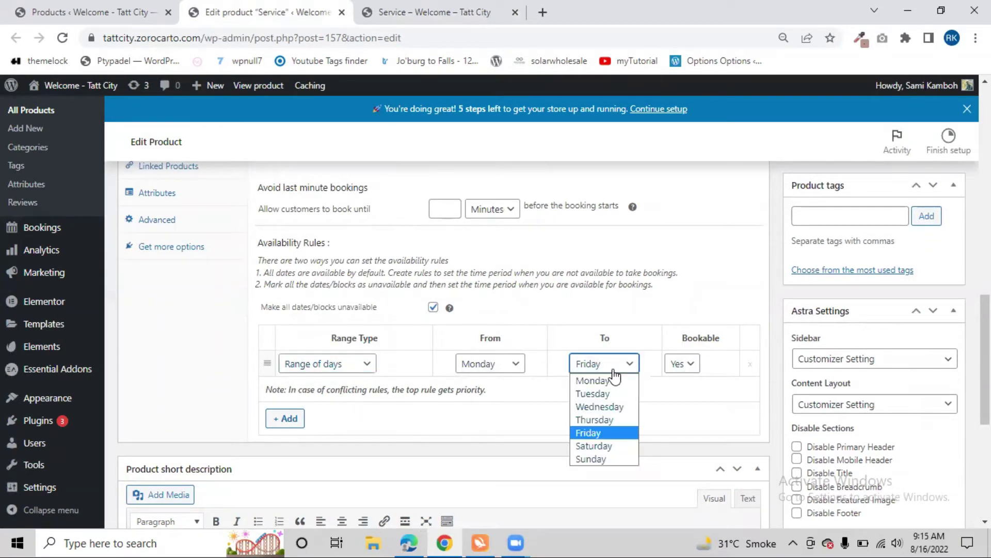
{"action": "left_click", "coordinate": [616, 368]}
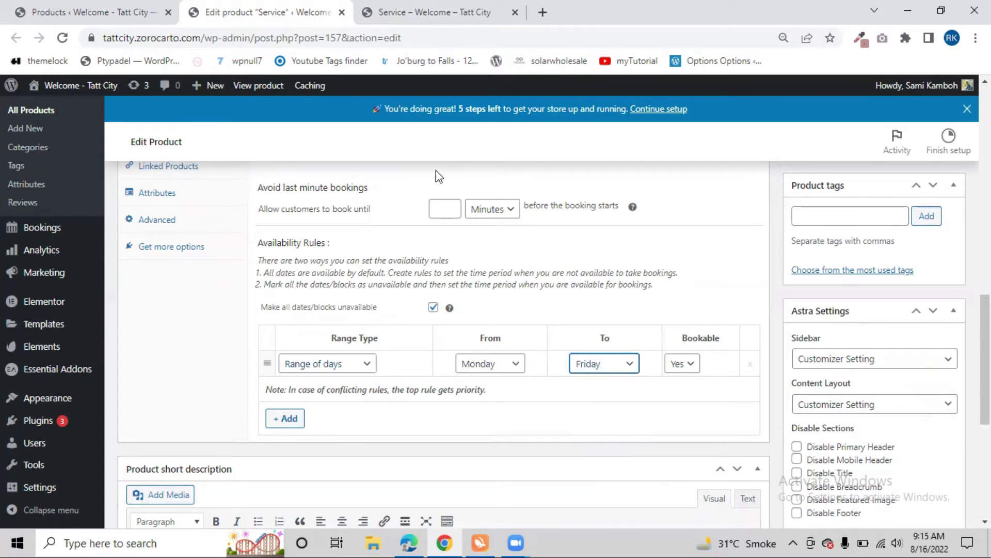
{"action": "left_click", "coordinate": [403, 12]}
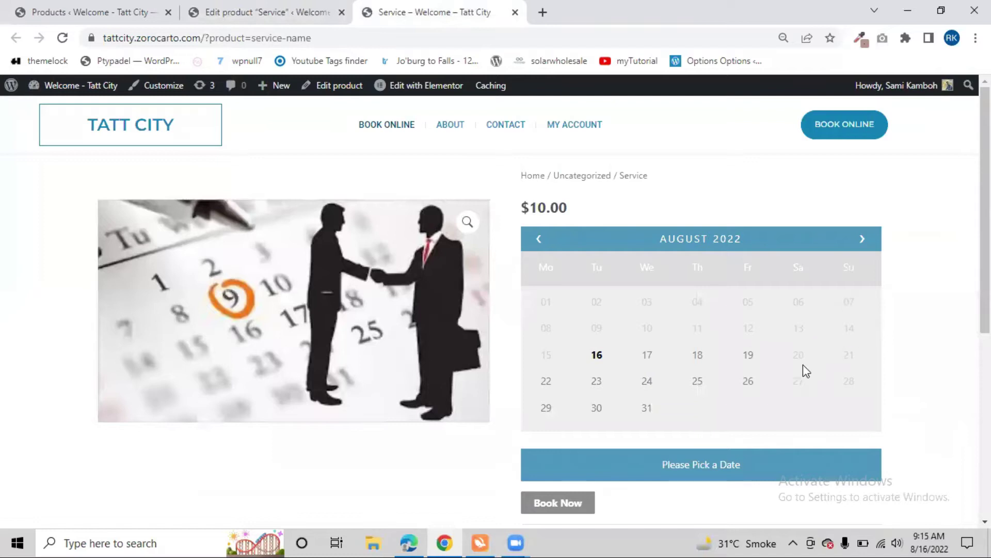
{"action": "left_click", "coordinate": [310, 11]}
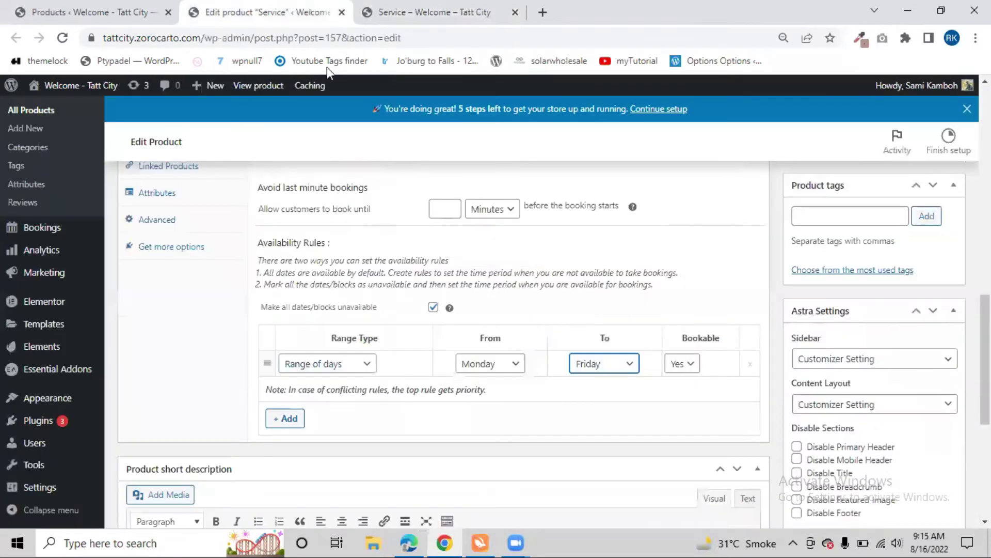
Open the product's Booking Costs settings and compare the cost per block with the booking cost on the product page.
{"action": "scroll", "coordinate": [228, 310], "scroll_direction": "up", "scroll_amount": 5}
{"action": "left_click", "coordinate": [211, 324]}
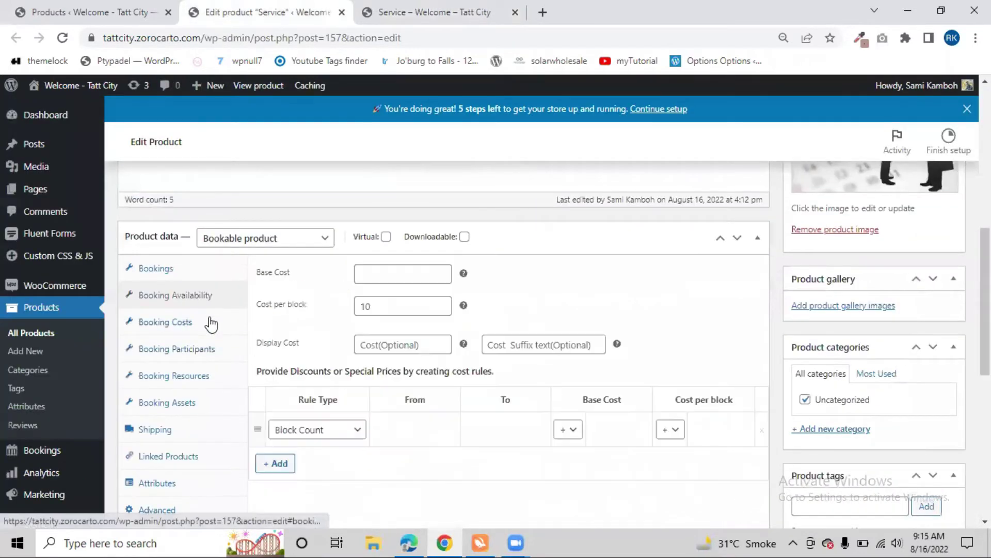
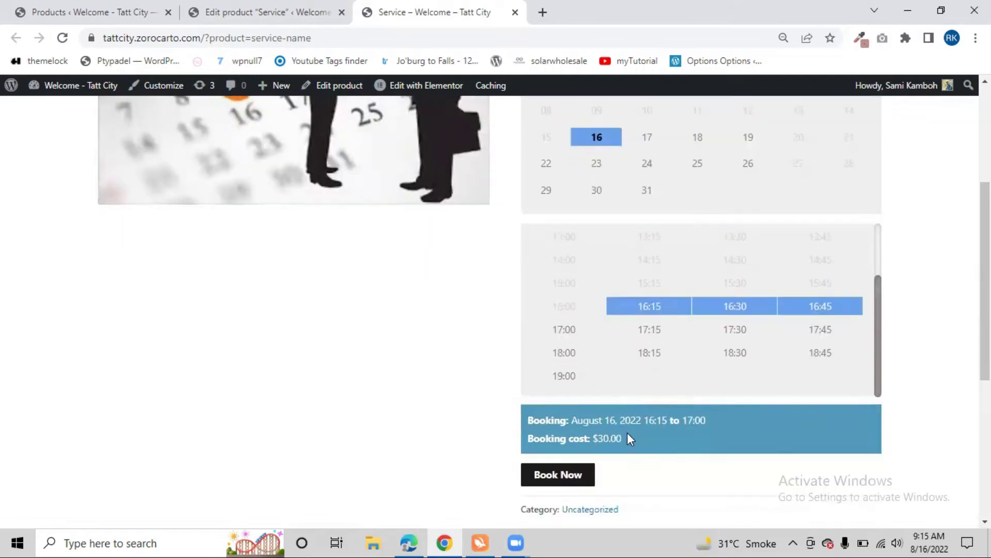
{"action": "left_click_drag", "start_coordinate": [600, 439], "coordinate": [622, 439]}
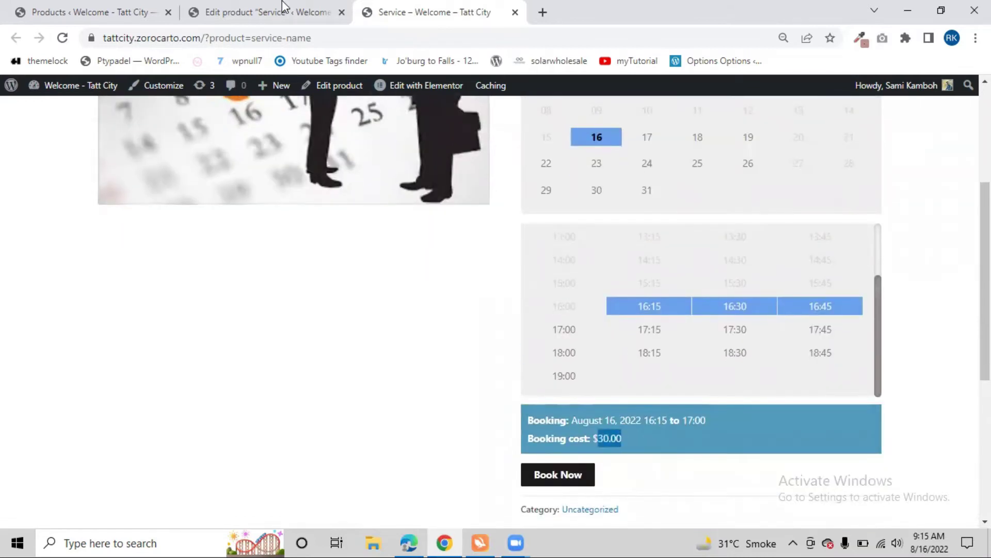
{"action": "left_click", "coordinate": [304, 7]}
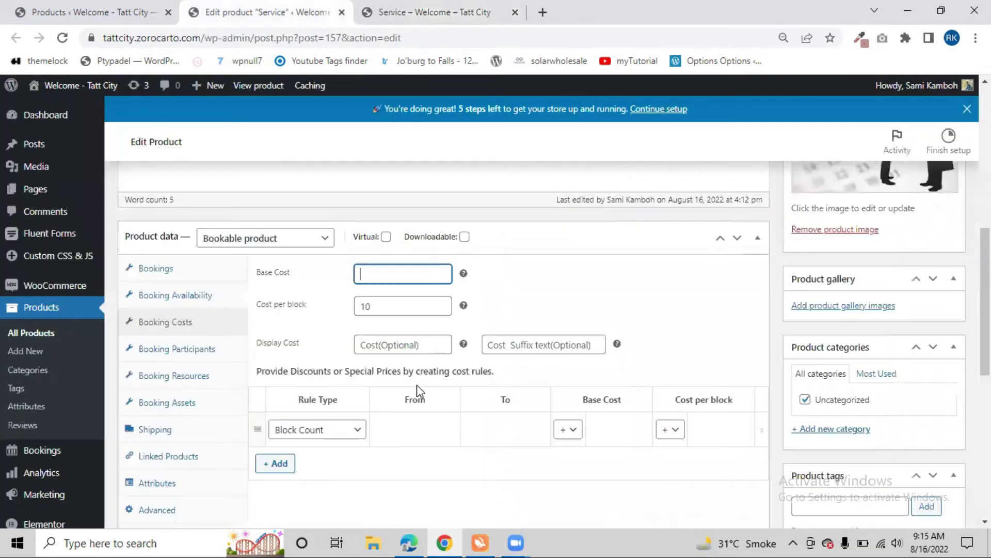
{"action": "double_click", "coordinate": [353, 306]}
Check the booking cost of the selected time slots on the product page against the Cost per block setting again.
{"action": "left_click", "coordinate": [412, 7]}
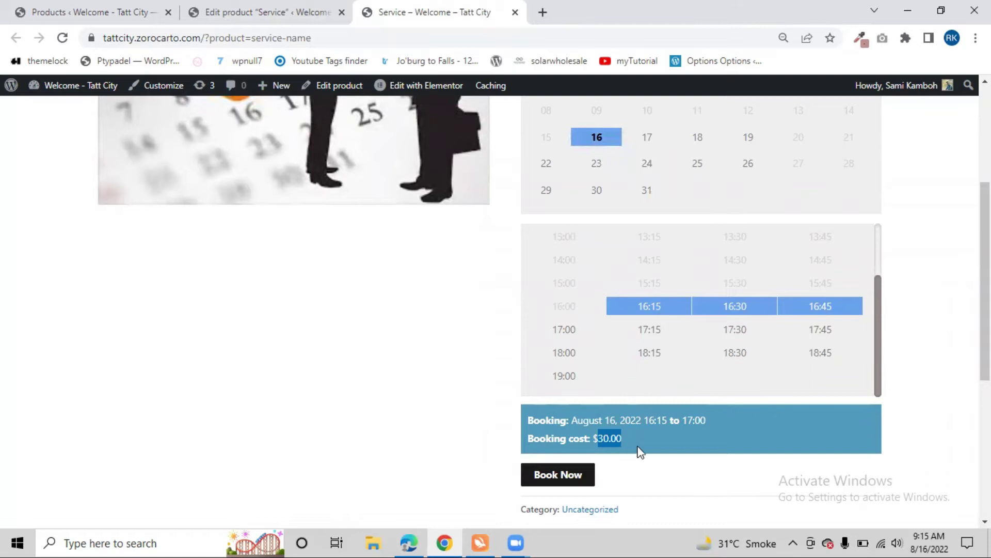
{"action": "left_click", "coordinate": [617, 438]}
{"action": "left_click", "coordinate": [301, 9]}
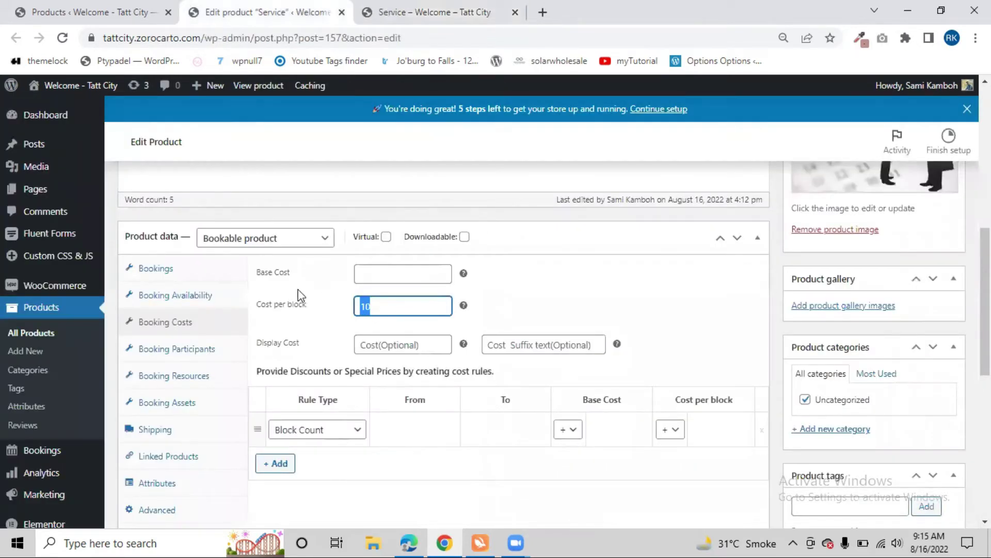
{"action": "left_click", "coordinate": [412, 10]}
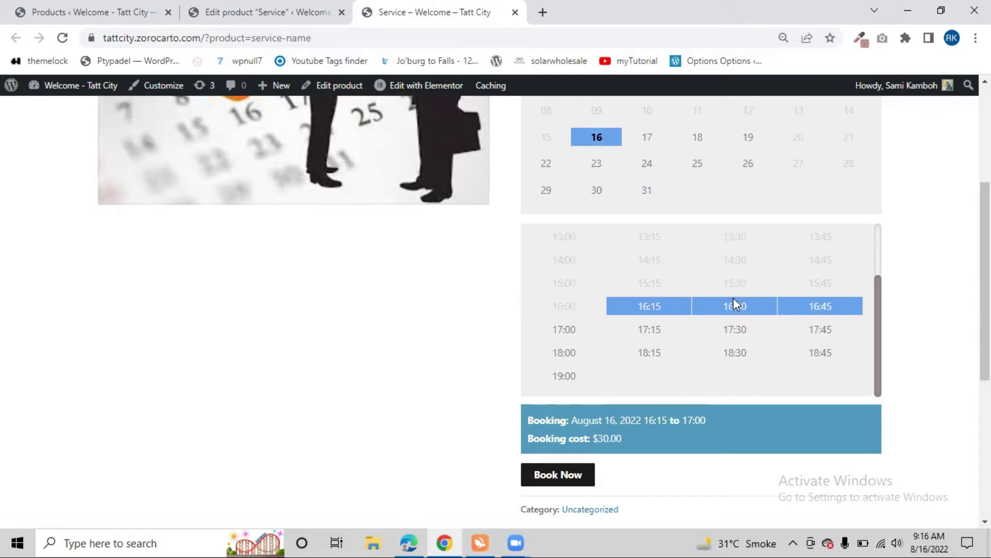
{"action": "left_click_drag", "start_coordinate": [594, 443], "coordinate": [619, 442]}
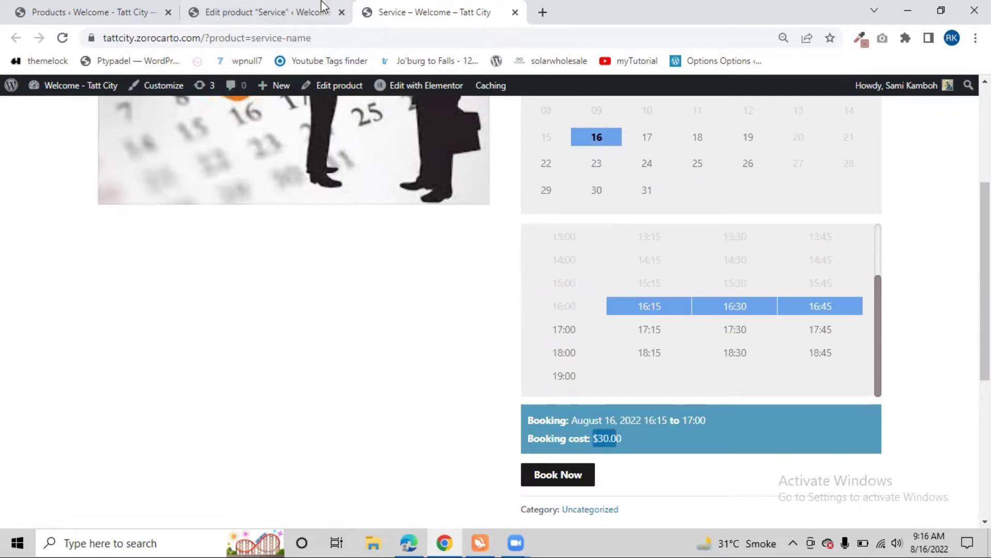
{"action": "left_click", "coordinate": [305, 7]}
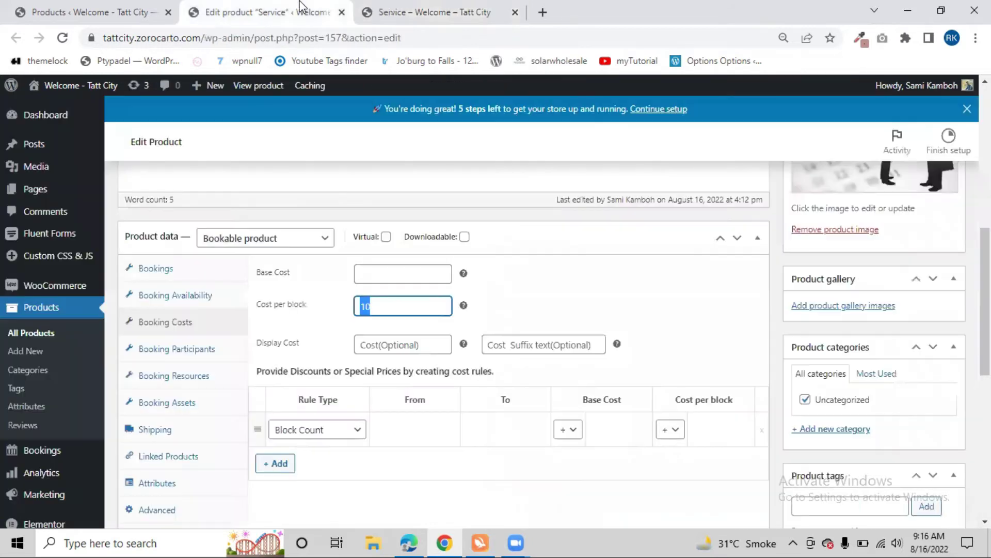
{"action": "left_click", "coordinate": [327, 321]}
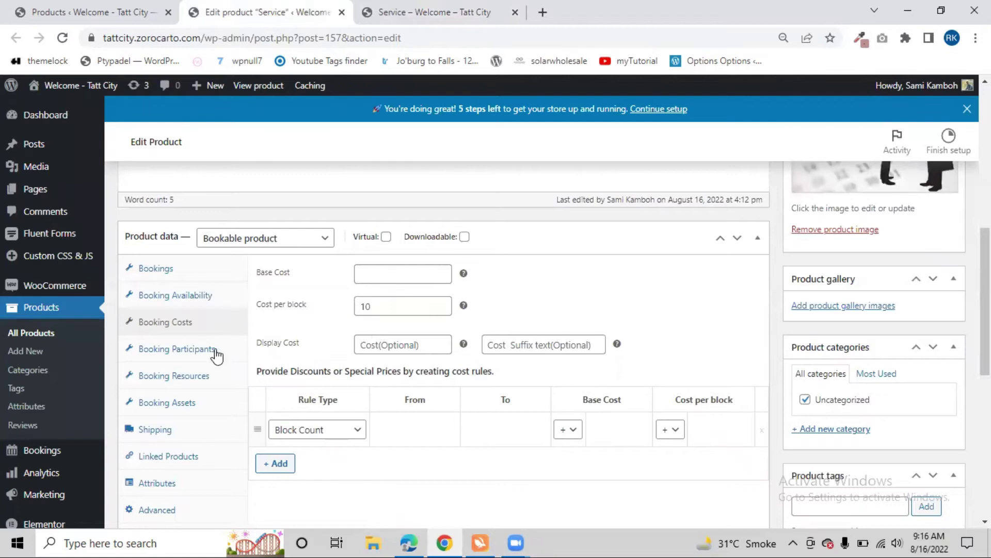
Open the product's Bookings settings and examine the Booking Period choices, comparing Enable Calendar Range with Blocks of with the product page's selected slots.
{"action": "scroll", "coordinate": [181, 409], "scroll_direction": "down", "scroll_amount": 1}
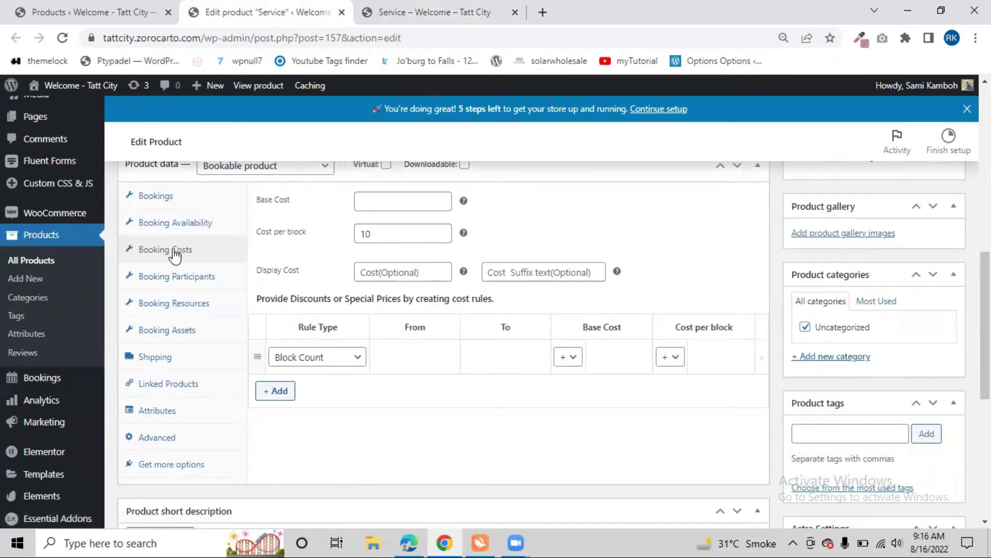
{"action": "left_click", "coordinate": [194, 200]}
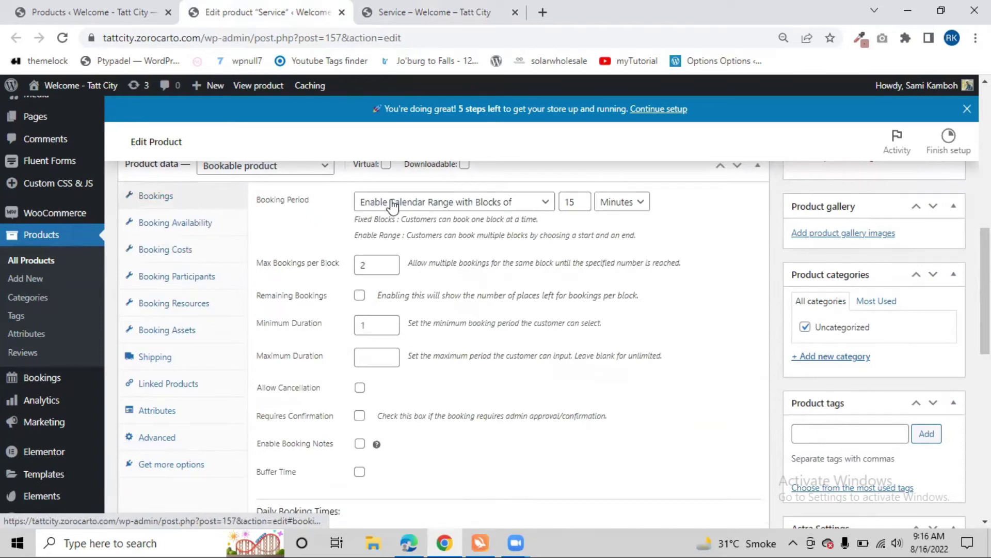
{"action": "left_click", "coordinate": [518, 204]}
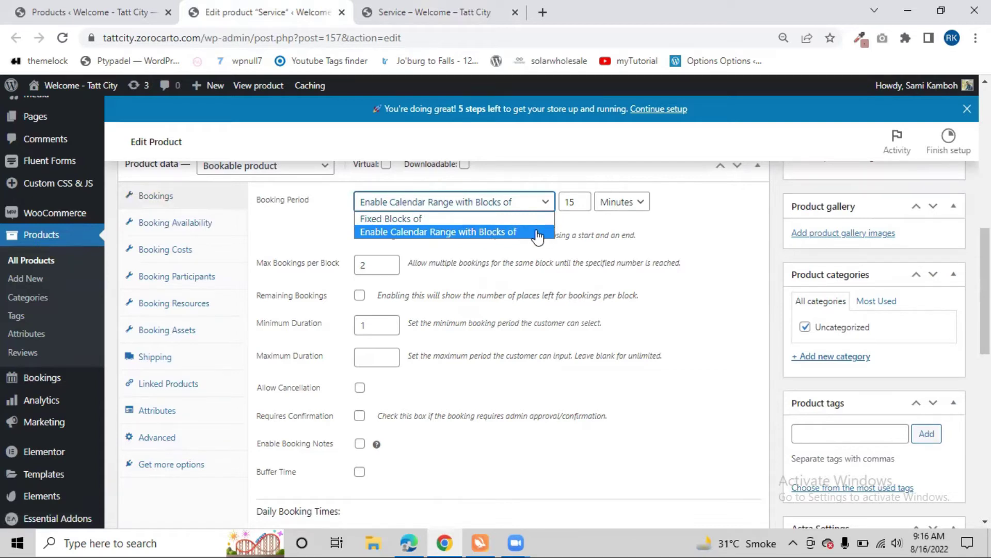
{"action": "left_click", "coordinate": [464, 12]}
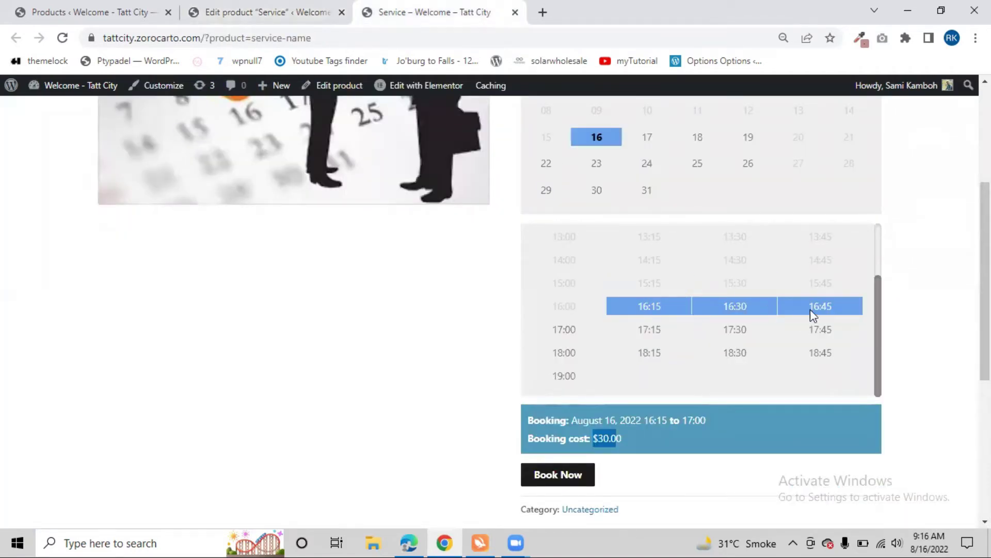
{"action": "left_click", "coordinate": [266, 12]}
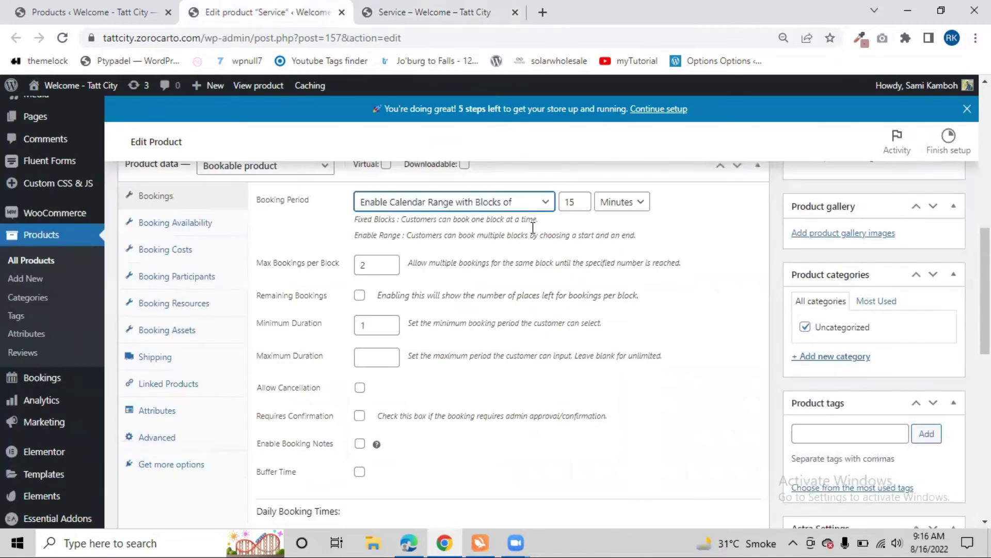
{"action": "left_click", "coordinate": [526, 202]}
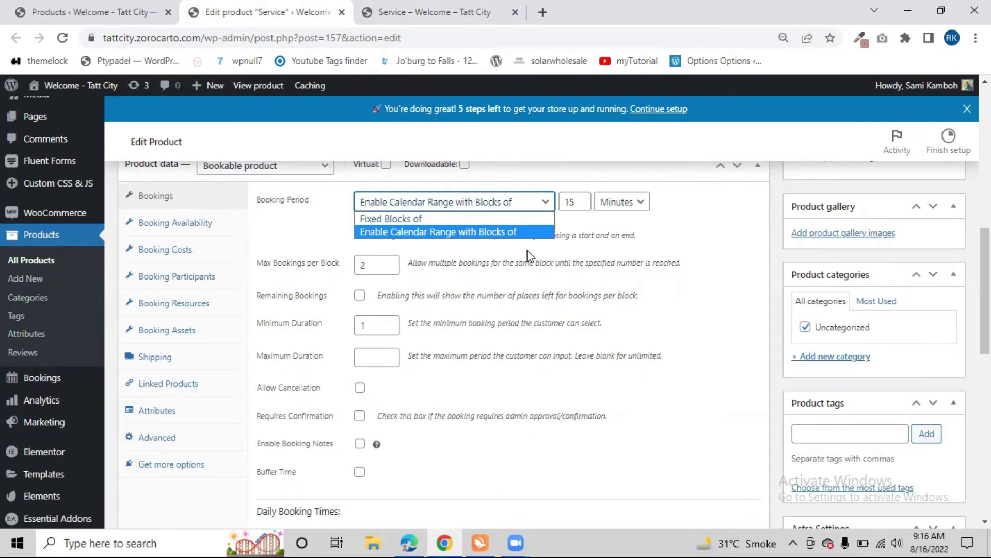
{"action": "left_click", "coordinate": [529, 233]}
Look over the remaining booking options, daily booking times, product image, gallery and category settings in the product editor.
{"action": "scroll", "coordinate": [334, 340], "scroll_direction": "down", "scroll_amount": 1}
{"action": "scroll", "coordinate": [334, 341], "scroll_direction": "down", "scroll_amount": 5}
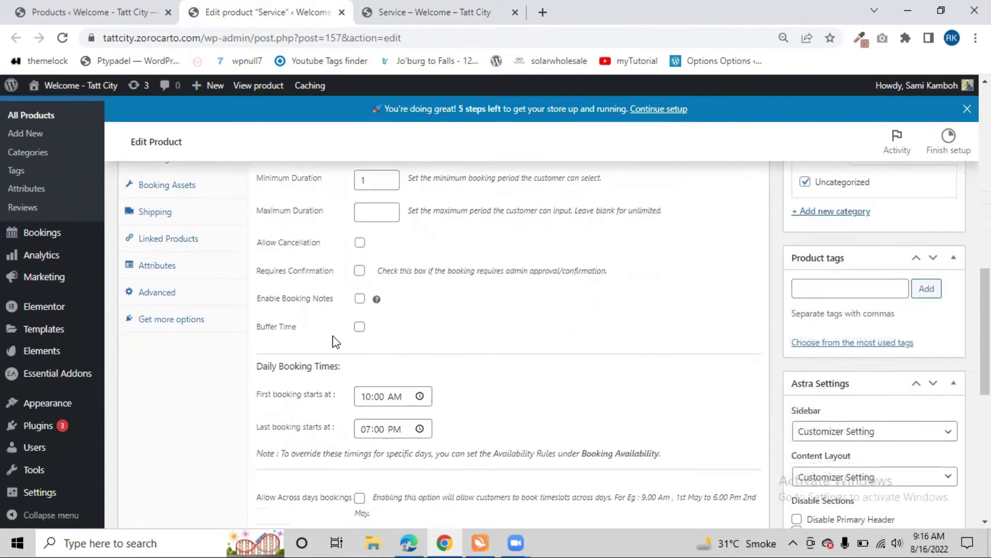
{"action": "scroll", "coordinate": [266, 310], "scroll_direction": "up", "scroll_amount": 3}
{"action": "scroll", "coordinate": [222, 295], "scroll_direction": "up", "scroll_amount": 3}
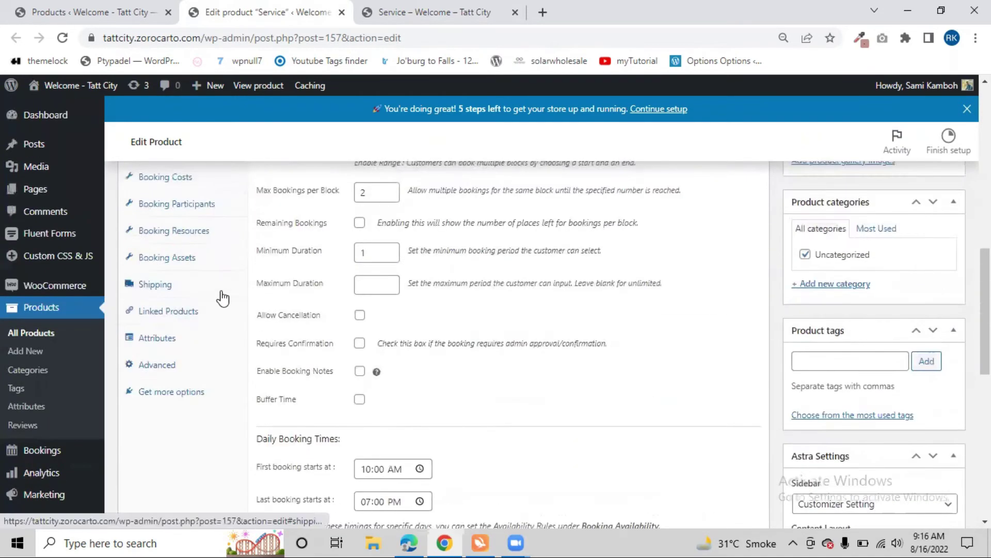
{"action": "scroll", "coordinate": [712, 392], "scroll_direction": "up", "scroll_amount": 10}
{"action": "scroll", "coordinate": [772, 384], "scroll_direction": "down", "scroll_amount": 4}
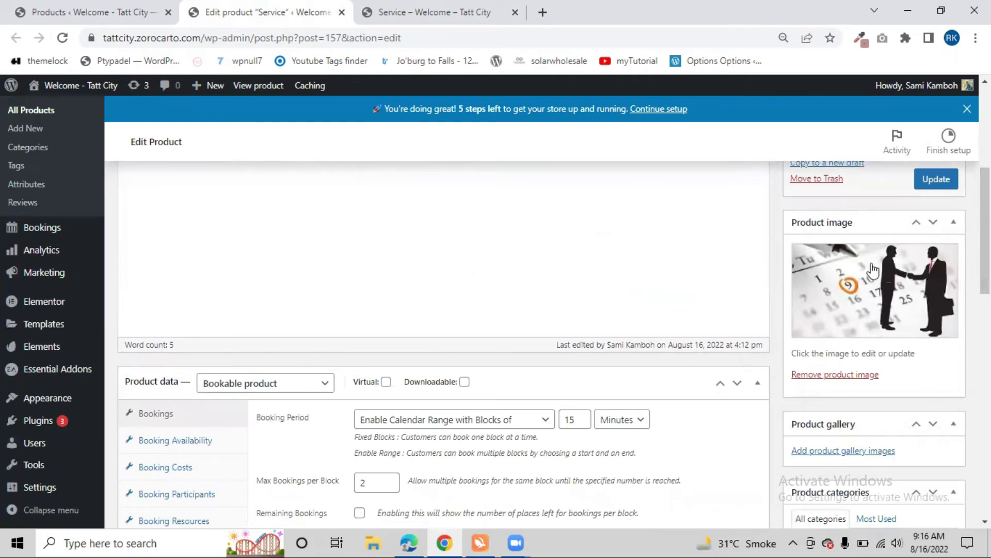
{"action": "scroll", "coordinate": [842, 295], "scroll_direction": "down", "scroll_amount": 4}
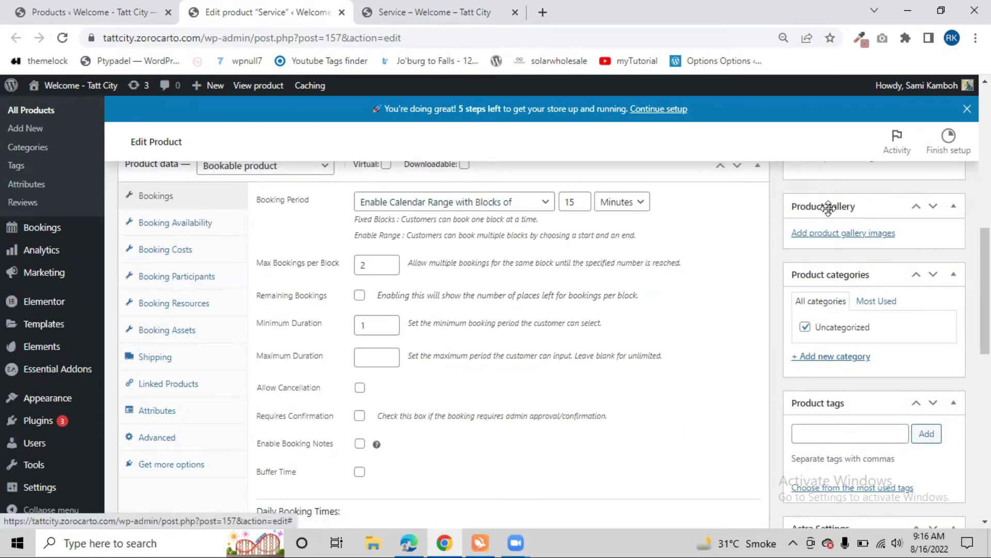
{"action": "scroll", "coordinate": [819, 309], "scroll_direction": "down", "scroll_amount": 10}
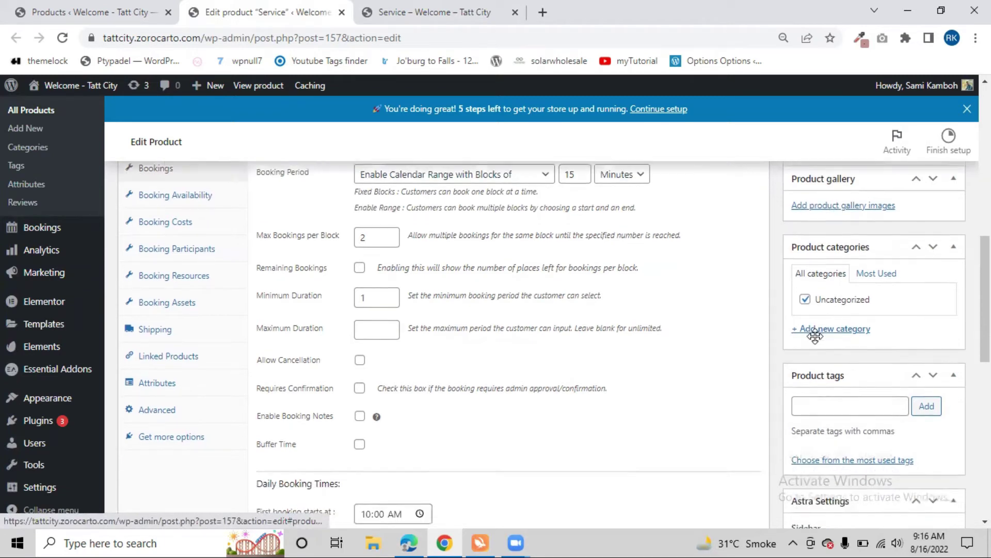
{"action": "scroll", "coordinate": [780, 333], "scroll_direction": "up", "scroll_amount": 15}
{"action": "left_click", "coordinate": [465, 3]}
{"action": "left_click", "coordinate": [324, 6]}
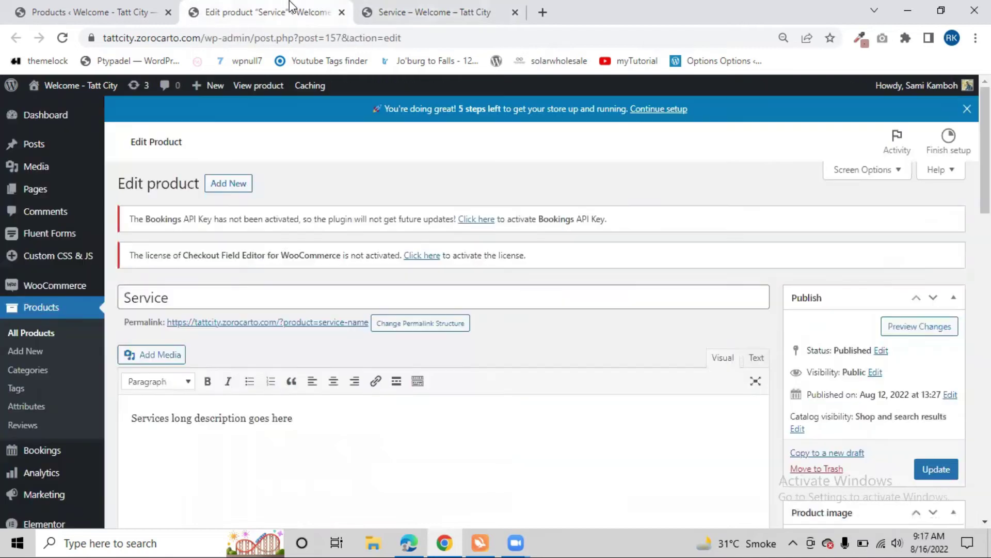
Open the site's installed plugins and examine the Bookings and Appointments For WooCommerce Premium entry.
{"action": "scroll", "coordinate": [82, 299], "scroll_direction": "down", "scroll_amount": 5}
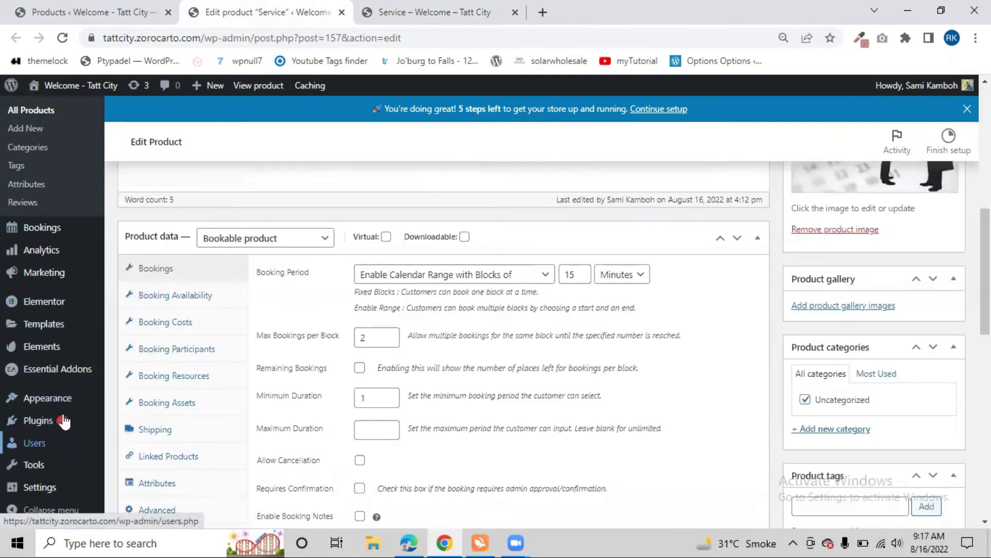
{"action": "left_click", "coordinate": [156, 421]}
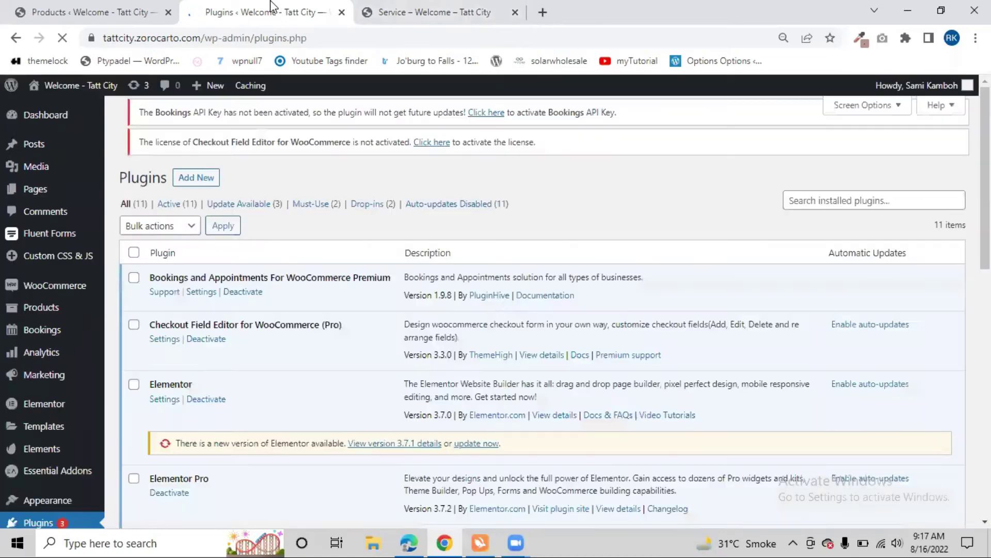
{"action": "scroll", "coordinate": [236, 230], "scroll_direction": "down", "scroll_amount": 3}
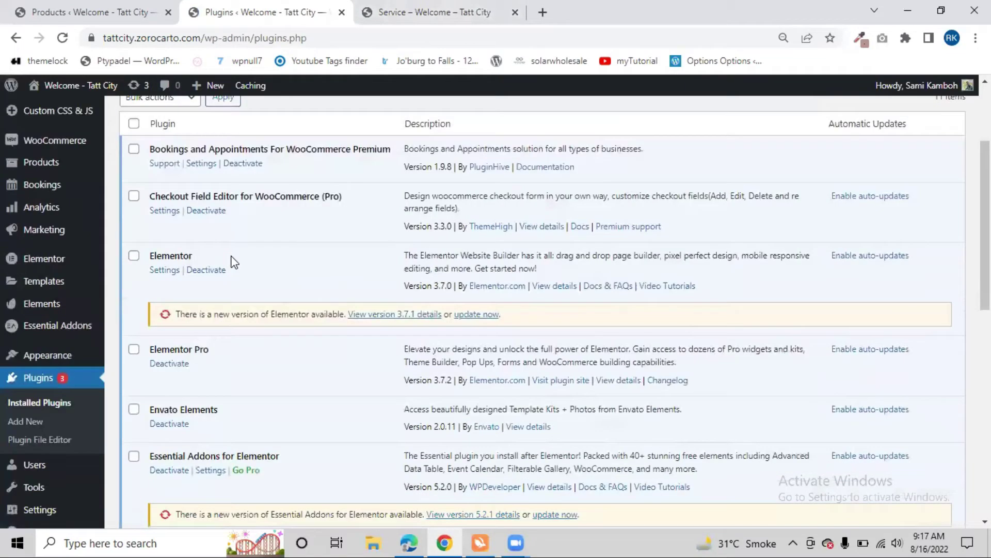
{"action": "left_click_drag", "start_coordinate": [148, 147], "coordinate": [397, 150]}
{"action": "left_click", "coordinate": [380, 190]}
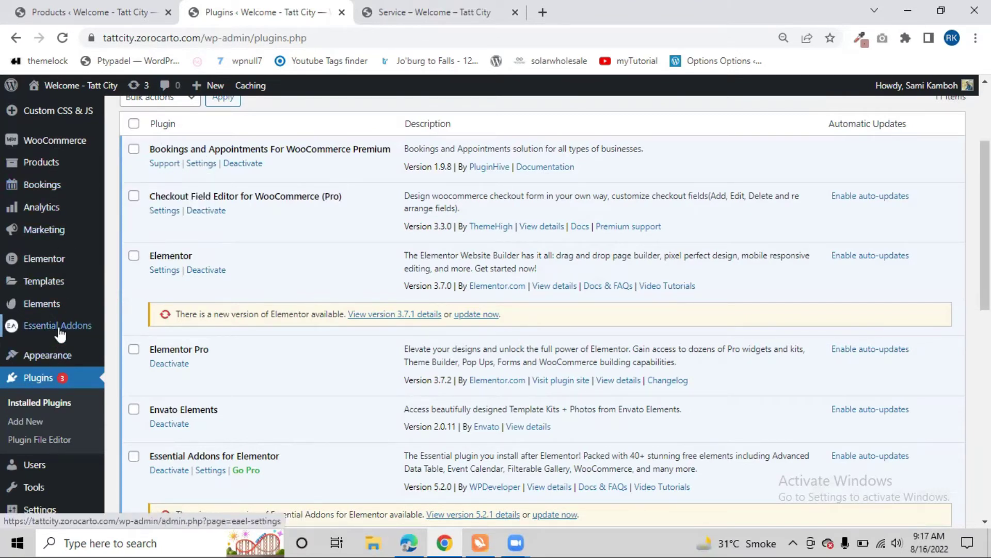
{"action": "scroll", "coordinate": [61, 422], "scroll_direction": "down", "scroll_amount": 1}
{"action": "scroll", "coordinate": [64, 372], "scroll_direction": "down", "scroll_amount": 1}
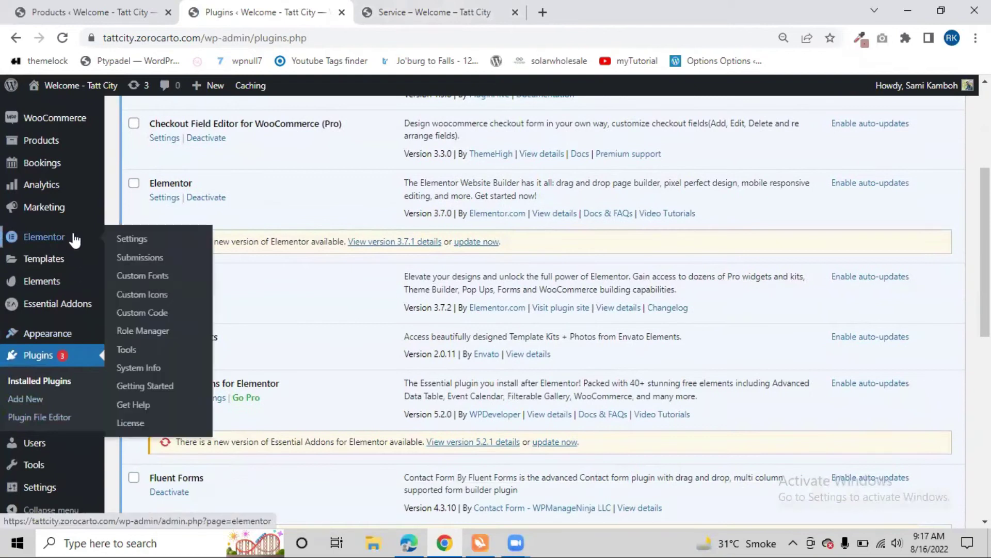
Open the payment settings in WooCommerce and examine the installed payment methods, including Direct bank transfer, Cash on delivery, Stripe and PayPal Checkout.
{"action": "scroll", "coordinate": [59, 232], "scroll_direction": "up", "scroll_amount": 3}
{"action": "mouse_move", "coordinate": [64, 264]}
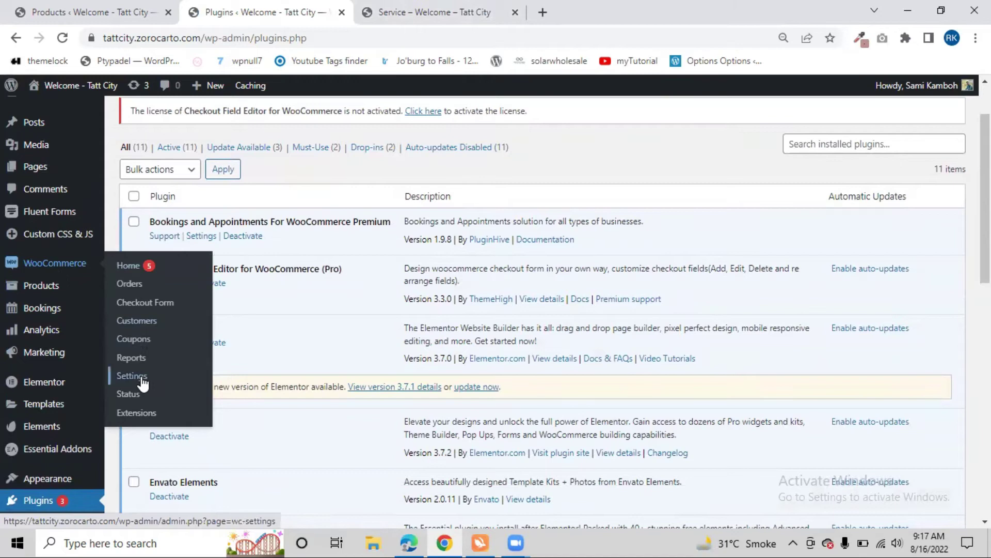
{"action": "left_click", "coordinate": [169, 386]}
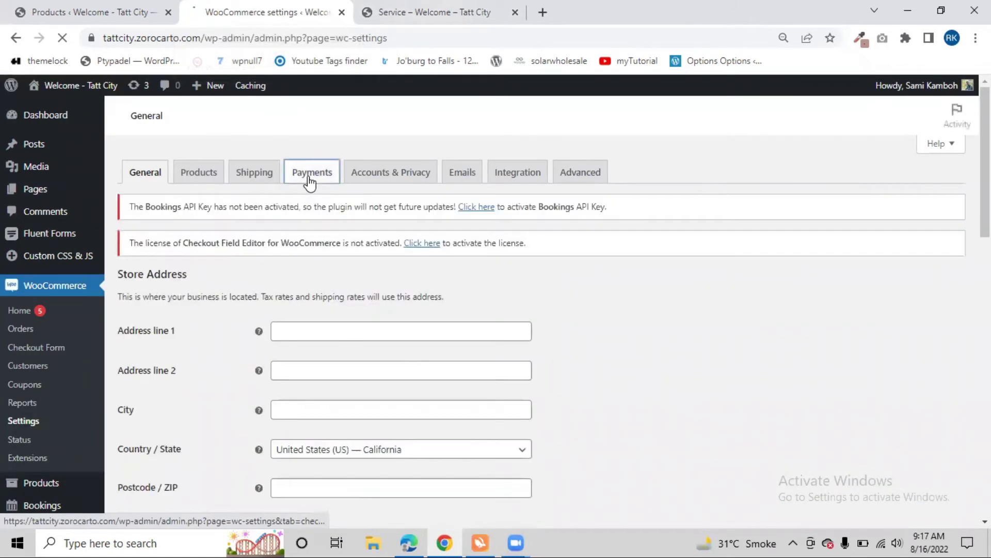
{"action": "left_click", "coordinate": [310, 176]}
{"action": "scroll", "coordinate": [284, 206], "scroll_direction": "down", "scroll_amount": 3}
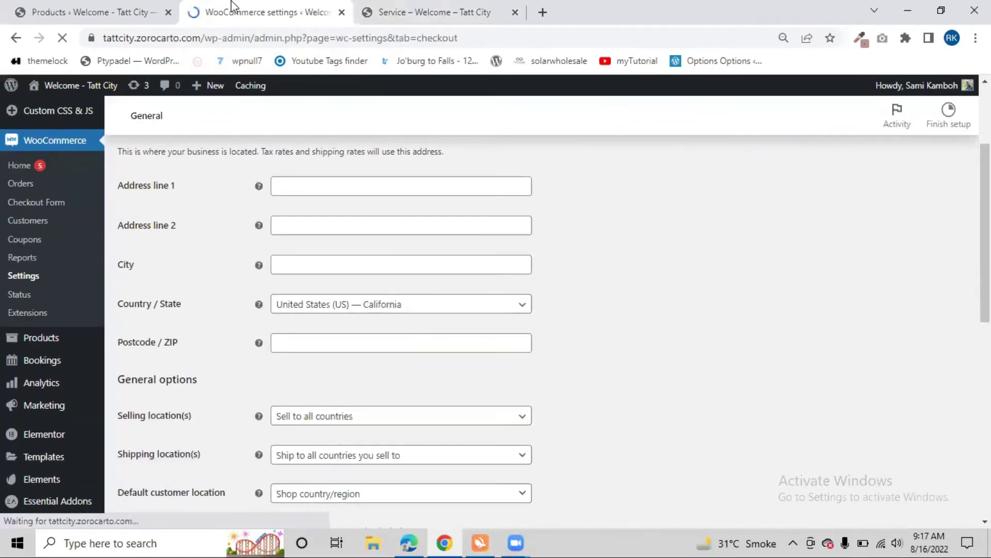
{"action": "scroll", "coordinate": [289, 325], "scroll_direction": "down", "scroll_amount": 4}
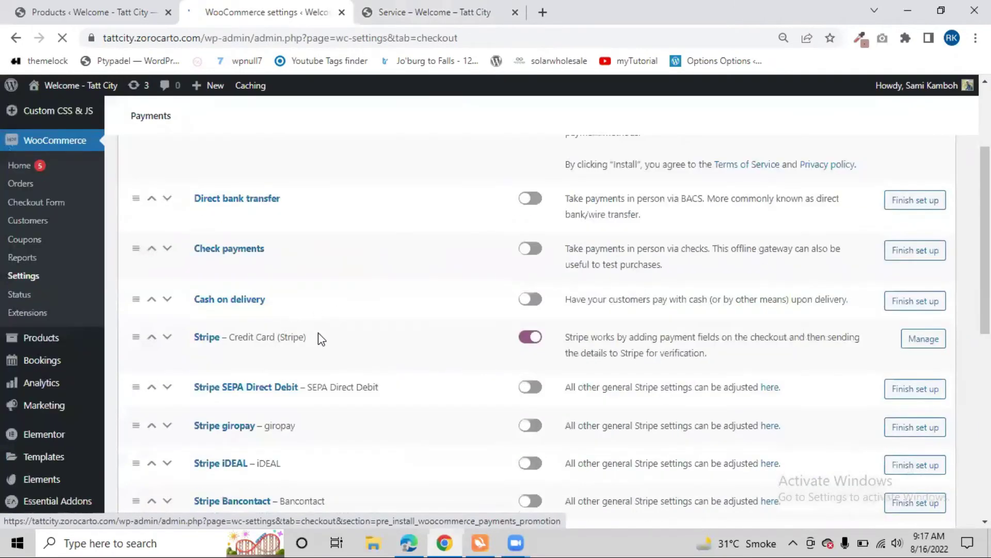
{"action": "scroll", "coordinate": [336, 325], "scroll_direction": "down", "scroll_amount": 3}
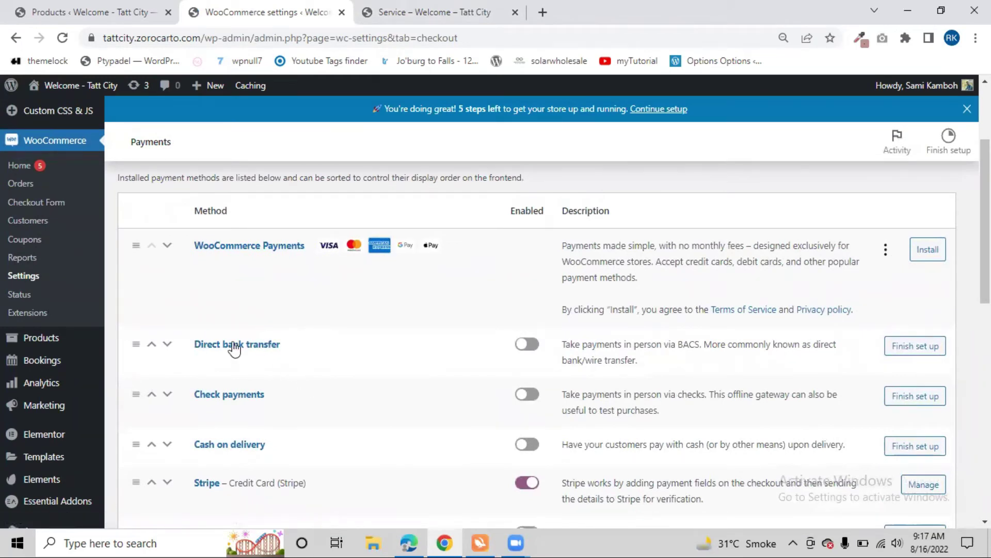
{"action": "scroll", "coordinate": [231, 347], "scroll_direction": "down", "scroll_amount": 1}
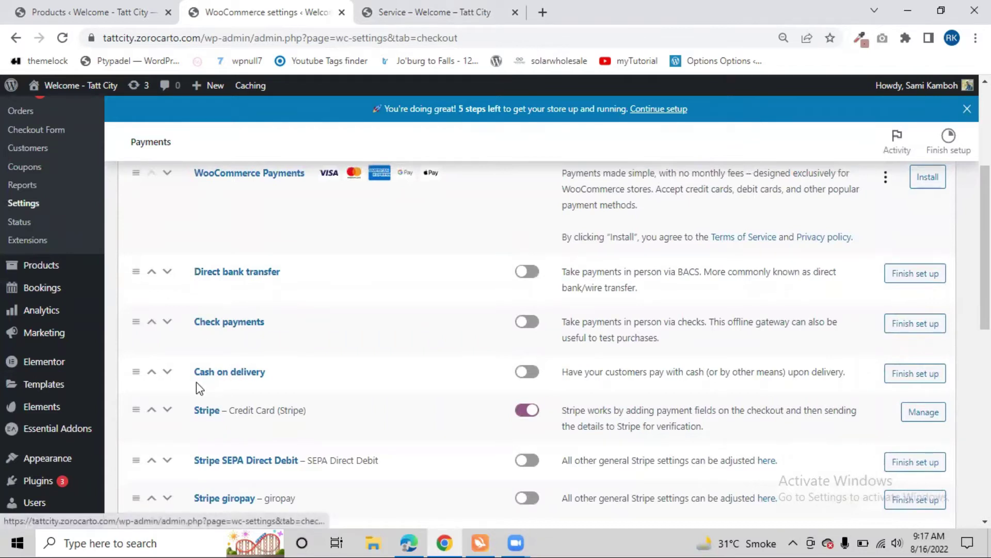
{"action": "scroll", "coordinate": [282, 380], "scroll_direction": "down", "scroll_amount": 1}
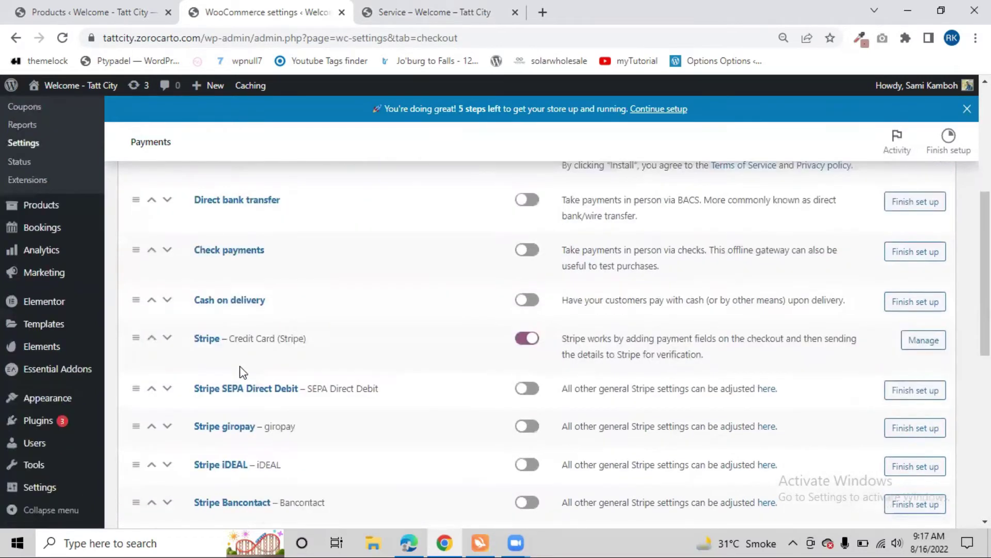
{"action": "scroll", "coordinate": [505, 380], "scroll_direction": "down", "scroll_amount": 5}
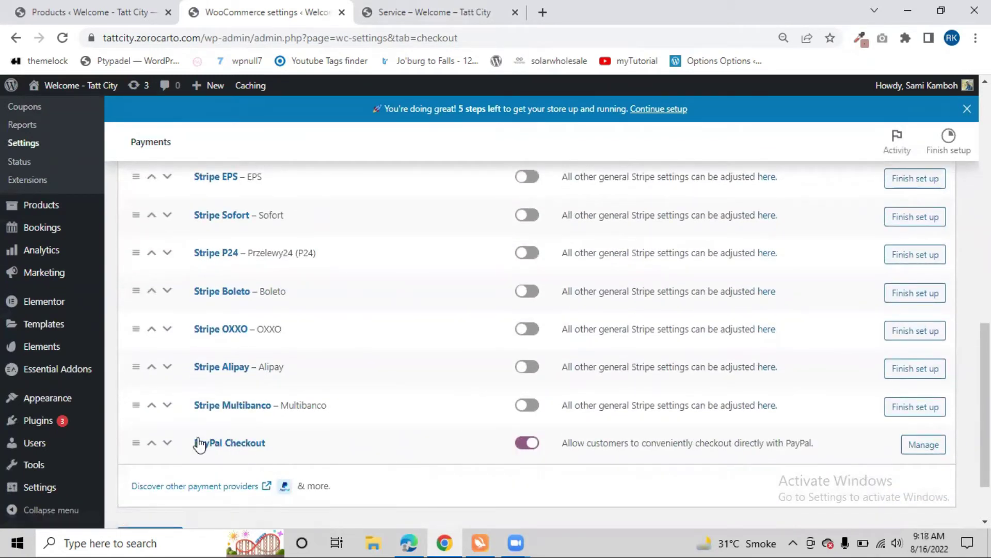
Disable the PayPal Checkout payment method and save the payment settings.
{"action": "left_click", "coordinate": [535, 450]}
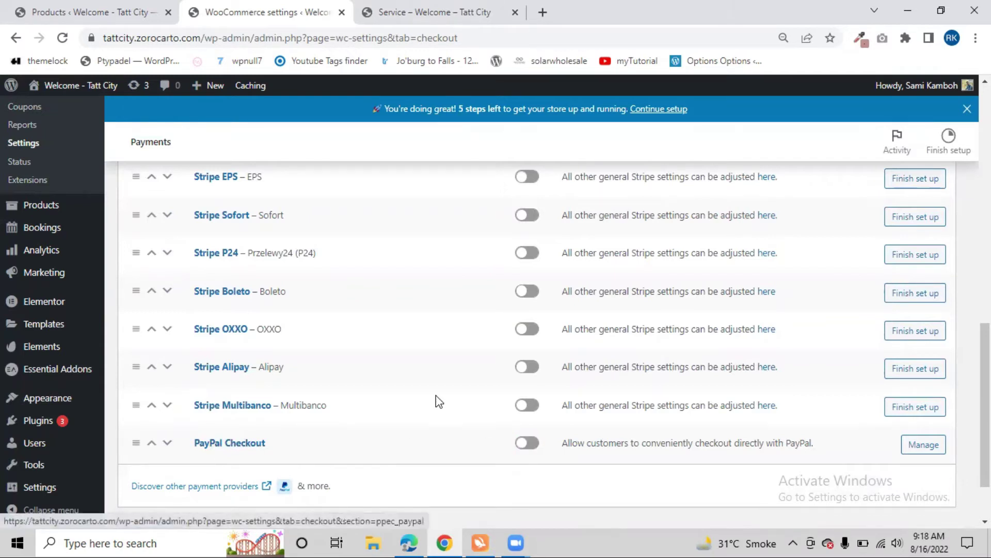
{"action": "scroll", "coordinate": [348, 436], "scroll_direction": "down", "scroll_amount": 2}
{"action": "left_click", "coordinate": [147, 458]}
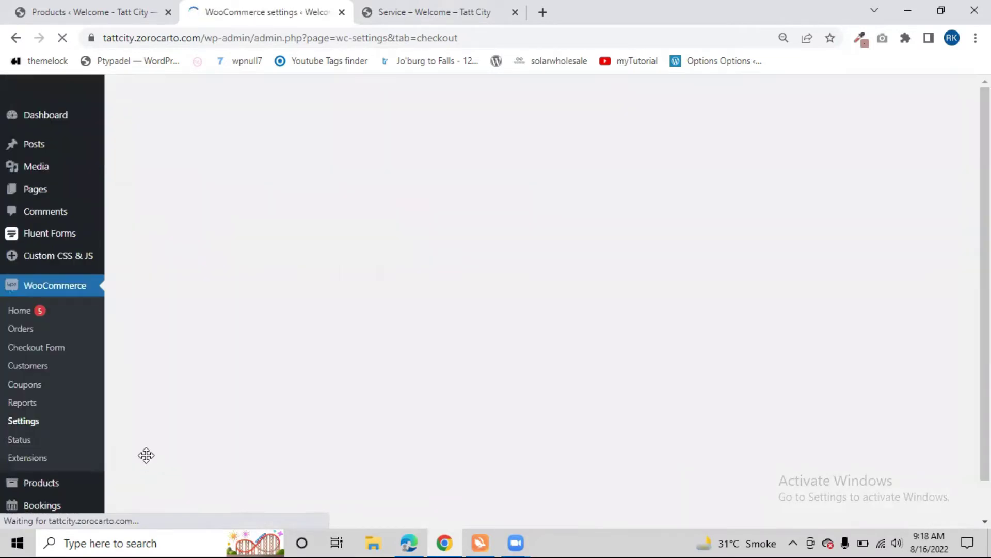
Examine the Stripe Credit Card payment method in the list and look over the Service product page's booking calendar.
{"action": "scroll", "coordinate": [292, 365], "scroll_direction": "down", "scroll_amount": 5}
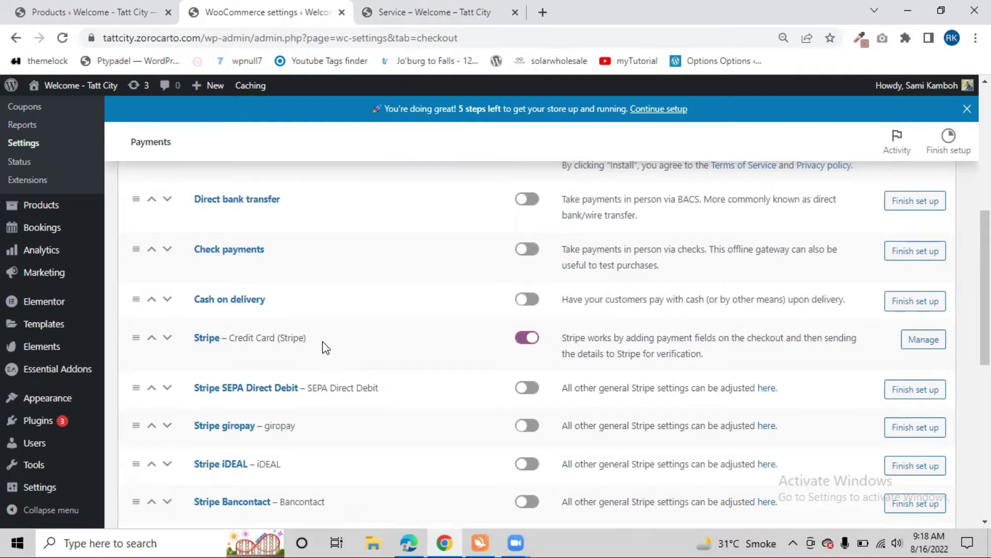
{"action": "left_click_drag", "start_coordinate": [229, 340], "coordinate": [308, 338]}
{"action": "left_click", "coordinate": [293, 360]}
{"action": "left_click", "coordinate": [428, 8]}
{"action": "left_click", "coordinate": [250, 7]}
{"action": "left_click", "coordinate": [434, 7]}
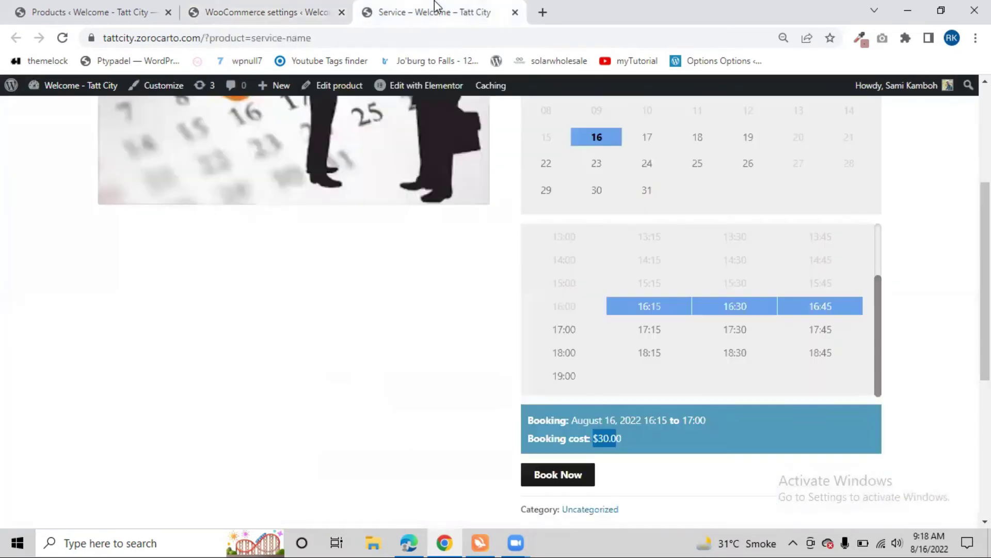
{"action": "scroll", "coordinate": [428, 281], "scroll_direction": "up", "scroll_amount": 4}
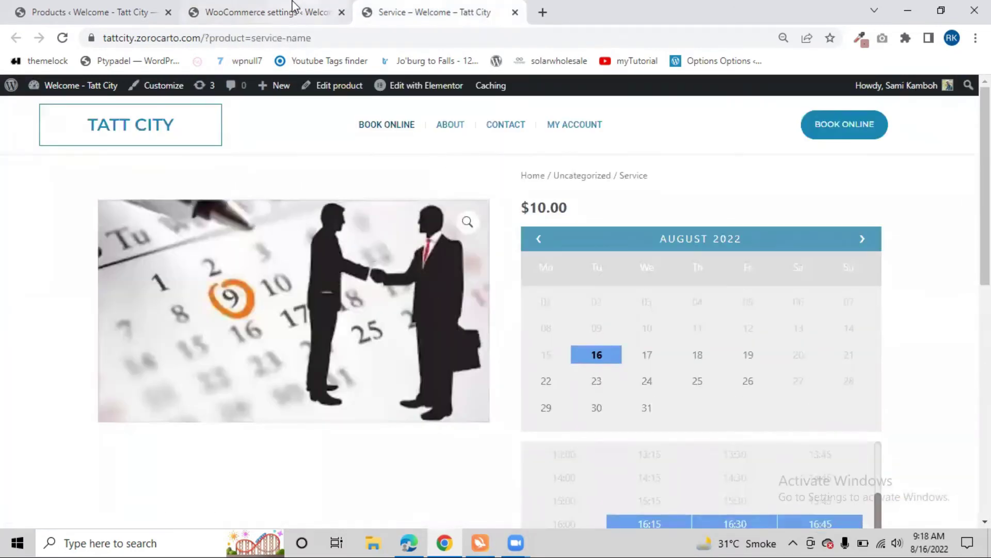
{"action": "left_click", "coordinate": [293, 6]}
{"action": "scroll", "coordinate": [69, 371], "scroll_direction": "up", "scroll_amount": 5}
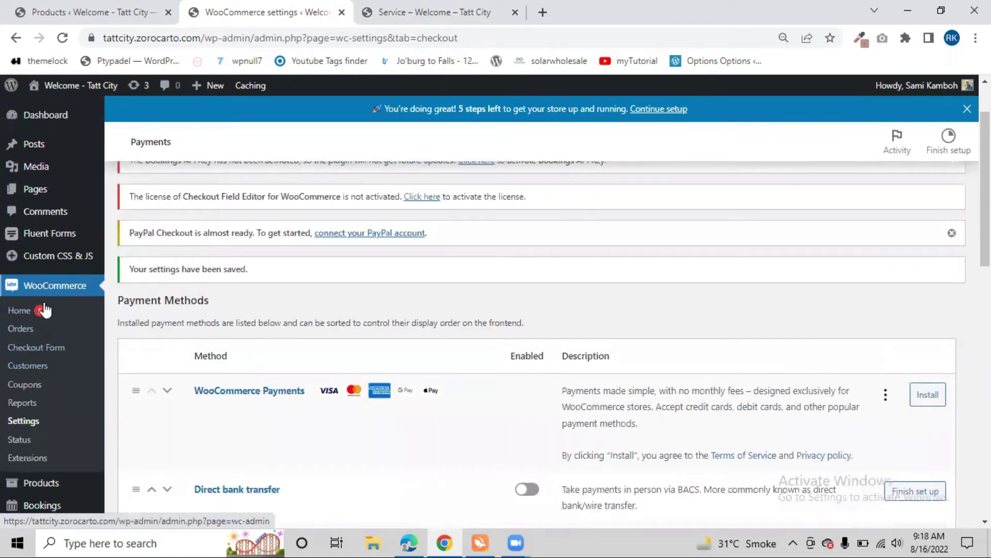
{"action": "left_click", "coordinate": [393, 11]}
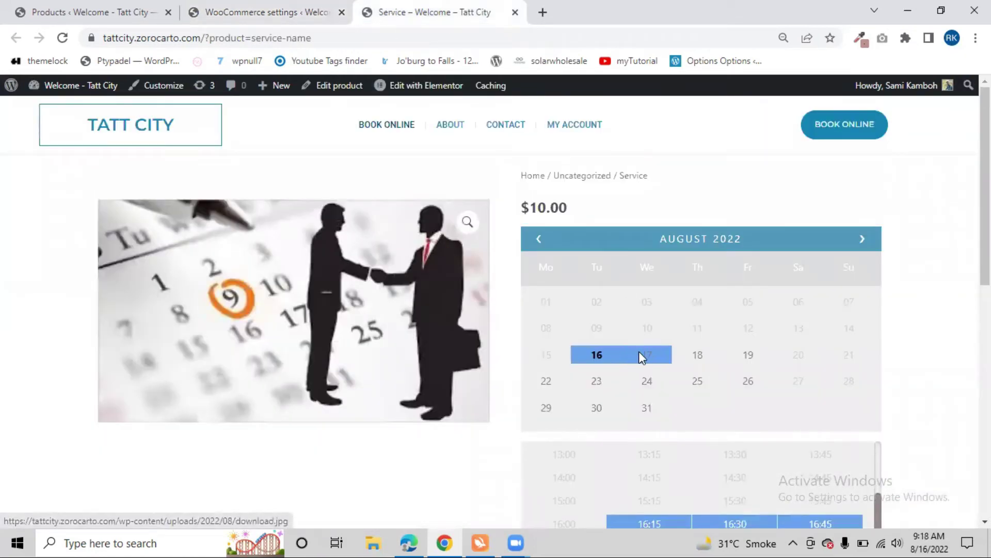
{"action": "left_click", "coordinate": [610, 355]}
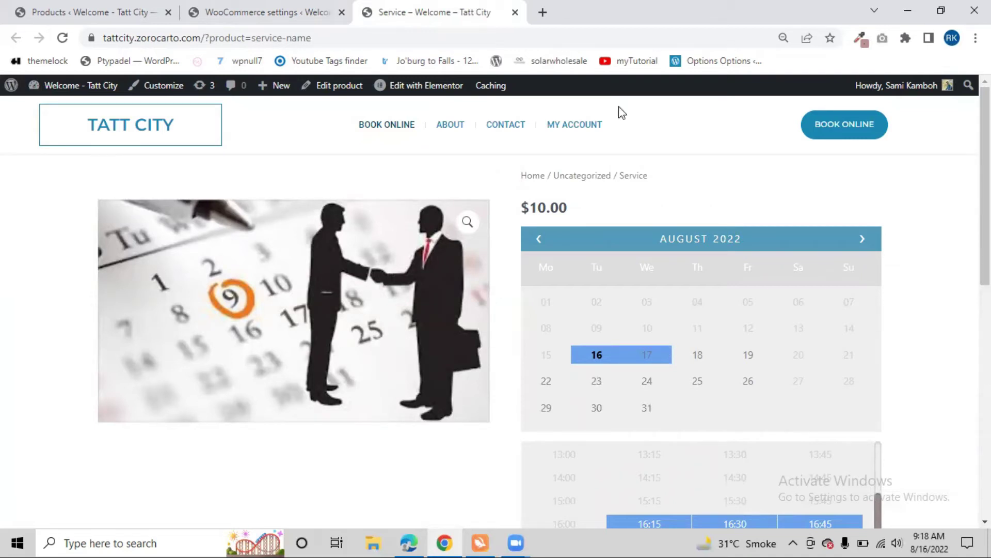
Enable the Cash on delivery payment method in the WooCommerce payment settings and save the changes.
{"action": "key", "text": "ctrl+shift+Tab"}
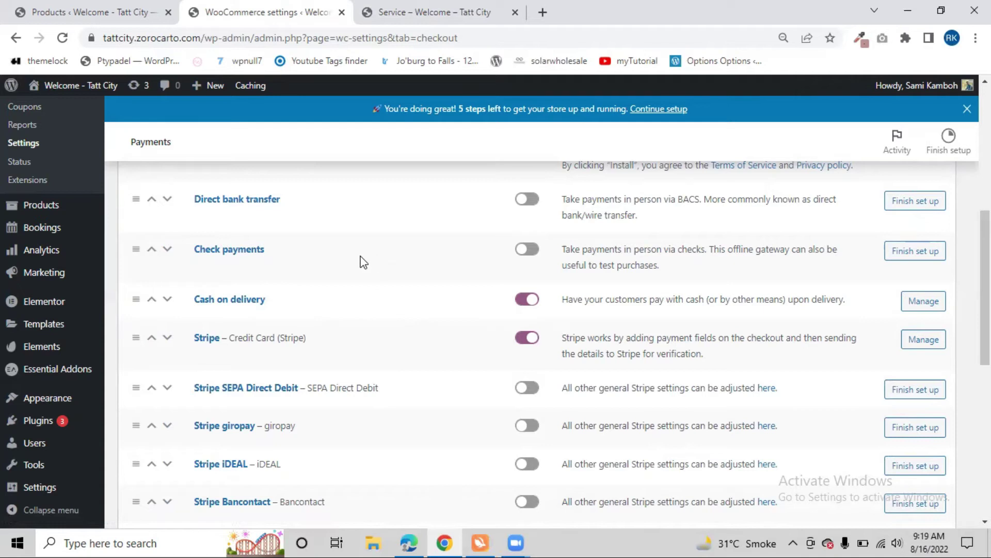
{"action": "scroll", "coordinate": [307, 328], "scroll_direction": "down", "scroll_amount": 2}
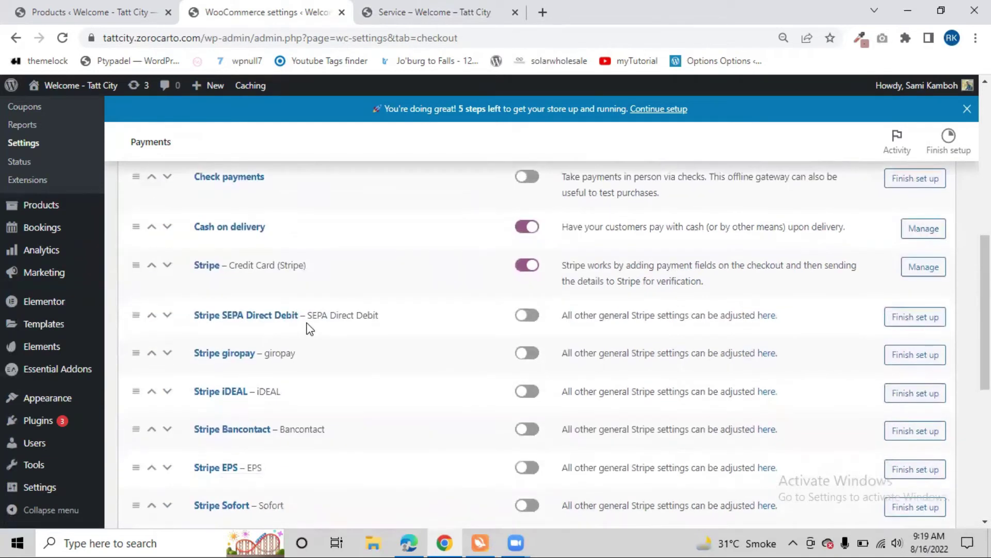
{"action": "scroll", "coordinate": [325, 384], "scroll_direction": "down", "scroll_amount": 6}
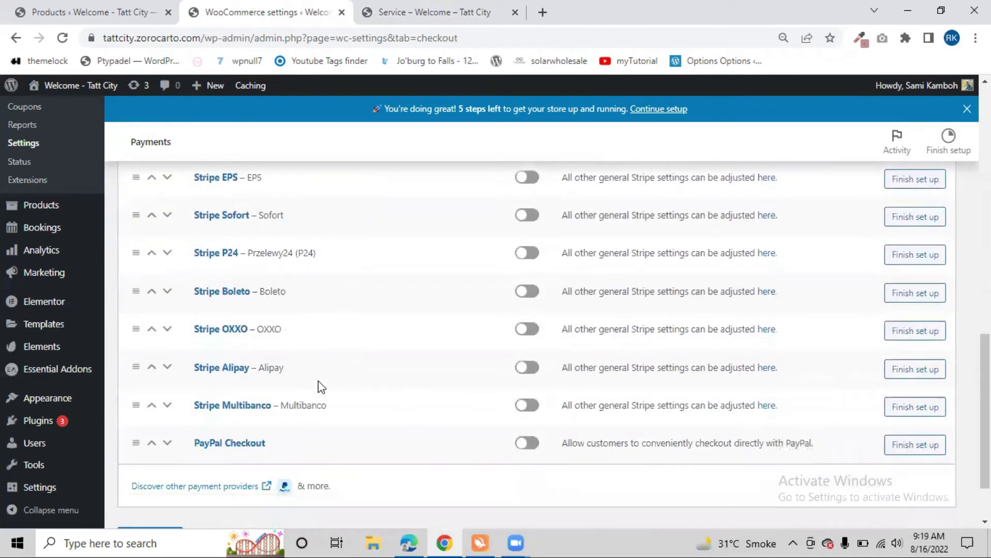
{"action": "scroll", "coordinate": [158, 429], "scroll_direction": "down", "scroll_amount": 2}
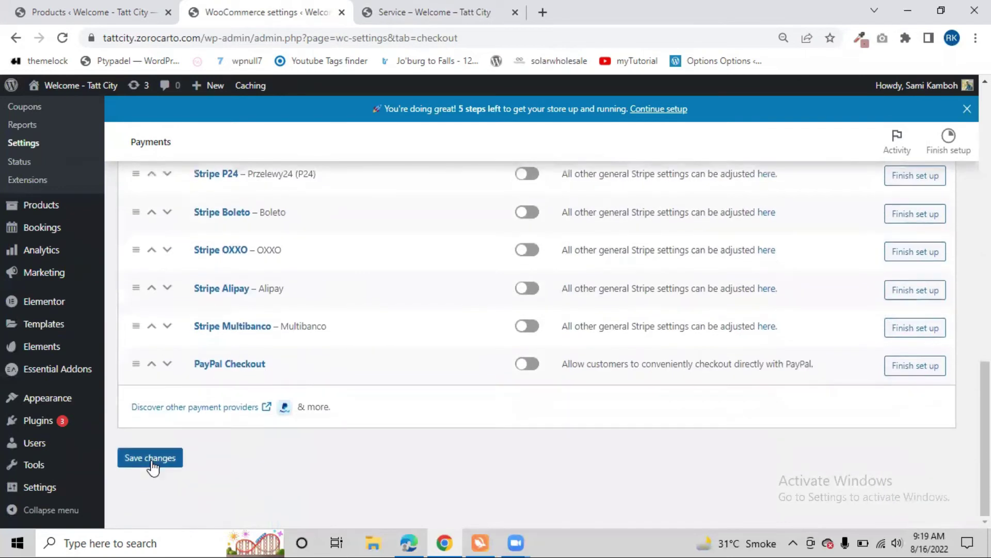
{"action": "left_click", "coordinate": [149, 462]}
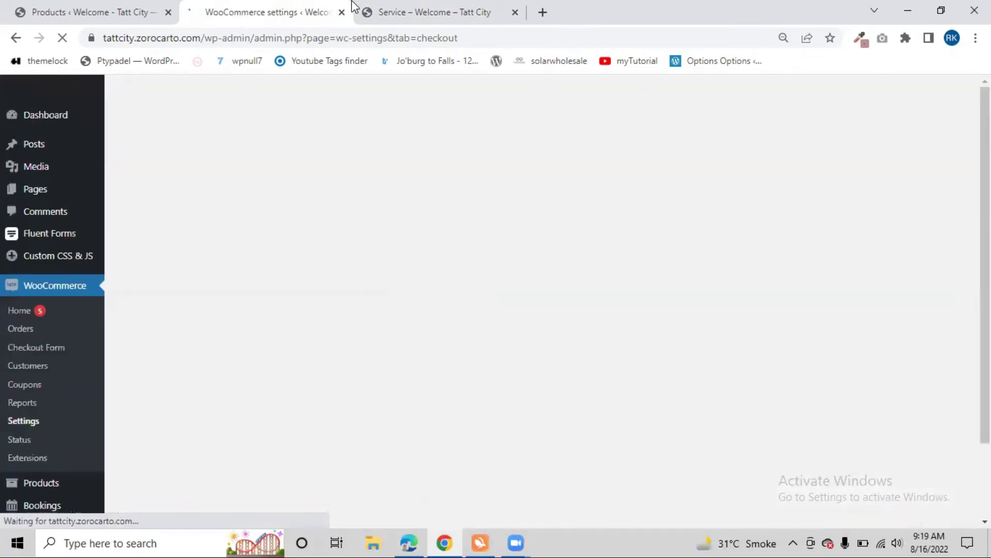
Copy the Service product page's address and open it in an Incognito window.
{"action": "left_click", "coordinate": [365, 12]}
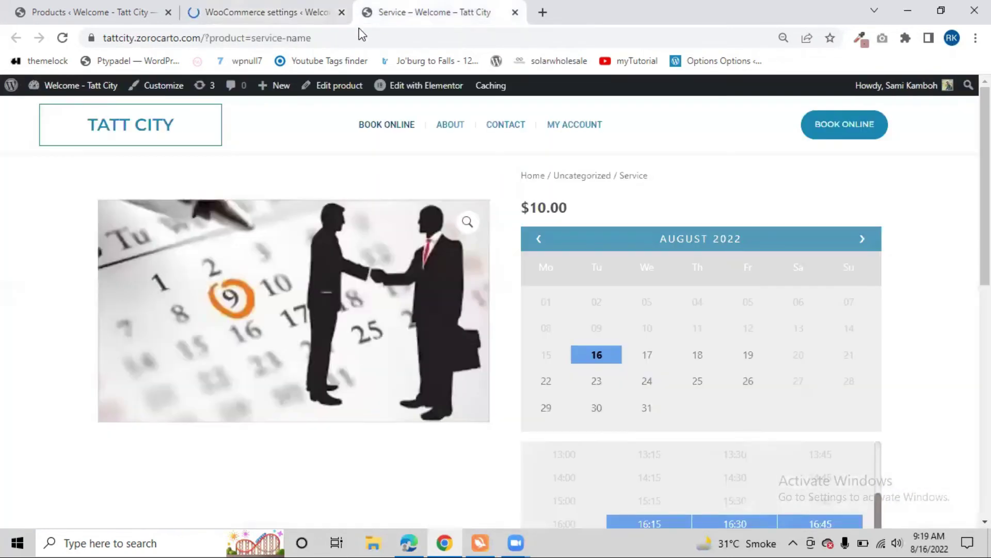
{"action": "left_click", "coordinate": [237, 38]}
{"action": "right_click", "coordinate": [237, 40]}
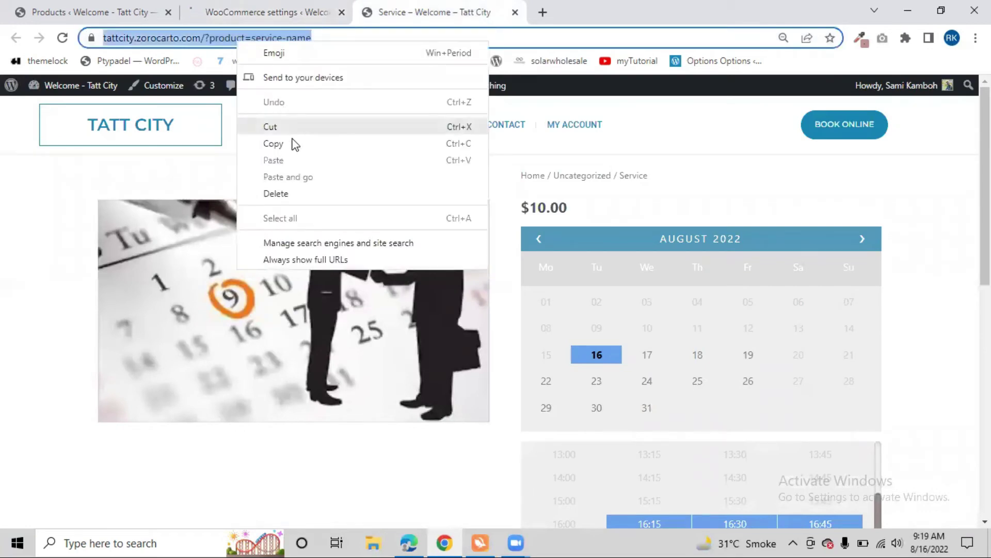
{"action": "left_click", "coordinate": [295, 145]}
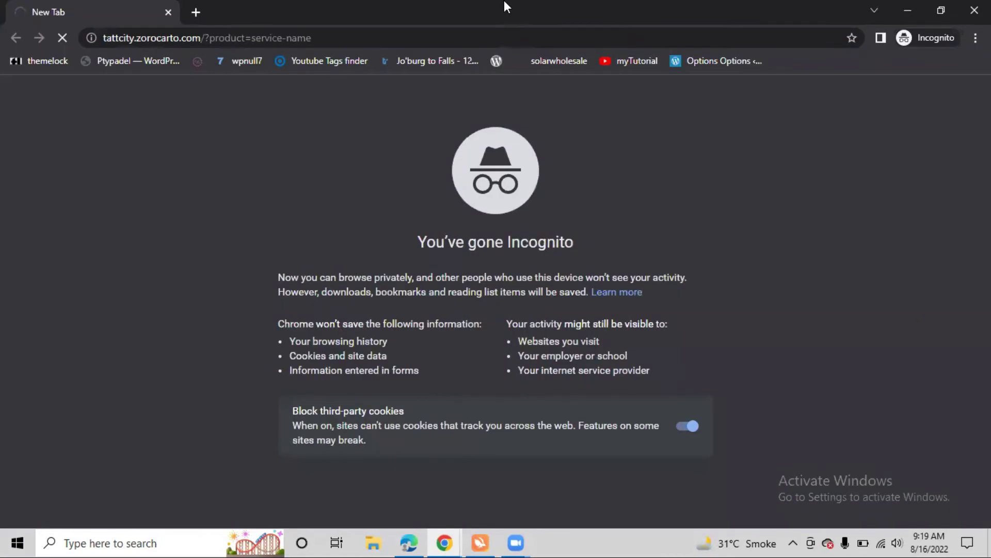
{"action": "key", "text": "Return"}
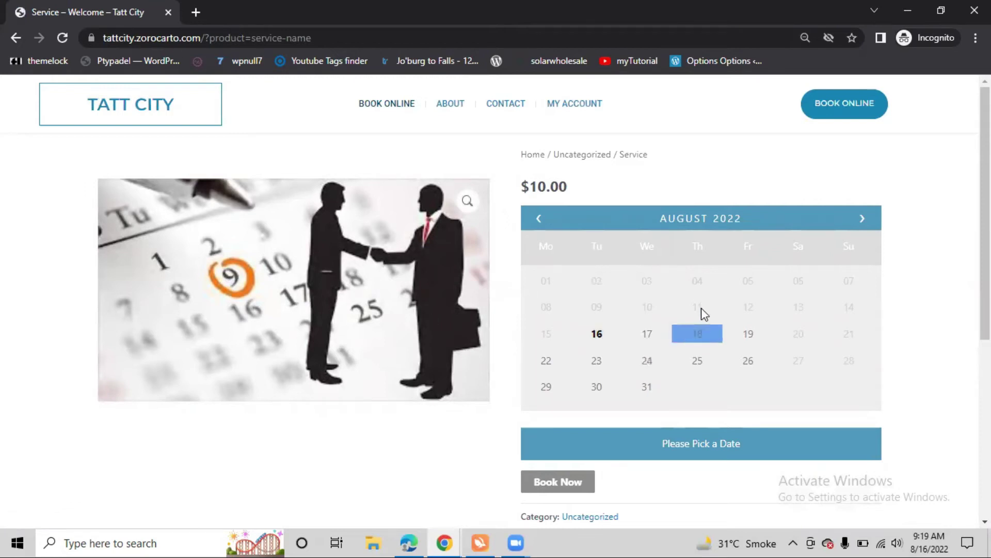
Book the Service for August 16, 2022 in the 16:30 time slot and add it to the cart.
{"action": "left_click", "coordinate": [601, 335]}
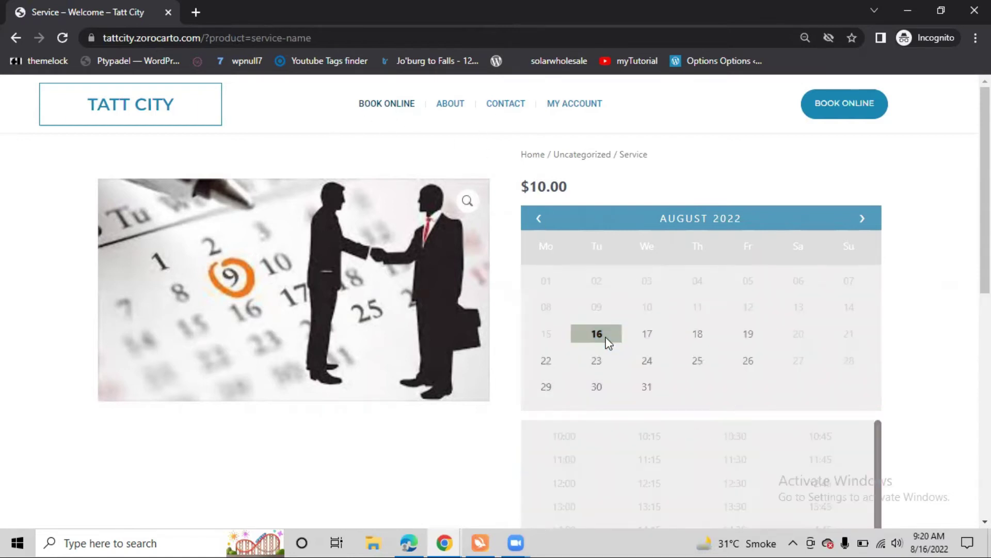
{"action": "scroll", "coordinate": [604, 341], "scroll_direction": "down", "scroll_amount": 2}
{"action": "scroll", "coordinate": [586, 394], "scroll_direction": "down", "scroll_amount": 1}
{"action": "scroll", "coordinate": [735, 359], "scroll_direction": "down", "scroll_amount": 1}
{"action": "left_click", "coordinate": [734, 358]}
{"action": "scroll", "coordinate": [540, 368], "scroll_direction": "down", "scroll_amount": 1}
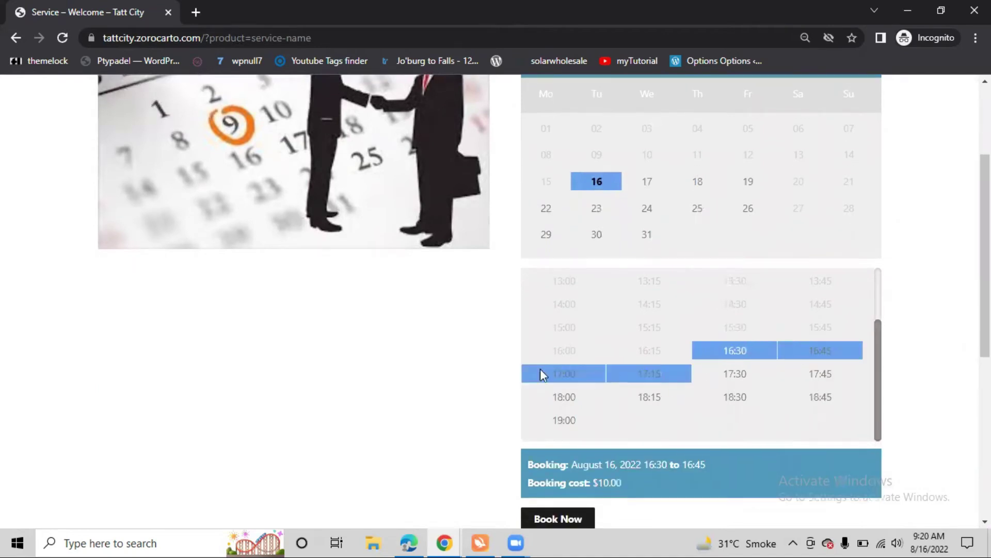
{"action": "scroll", "coordinate": [517, 384], "scroll_direction": "down", "scroll_amount": 1}
{"action": "left_click", "coordinate": [565, 382]}
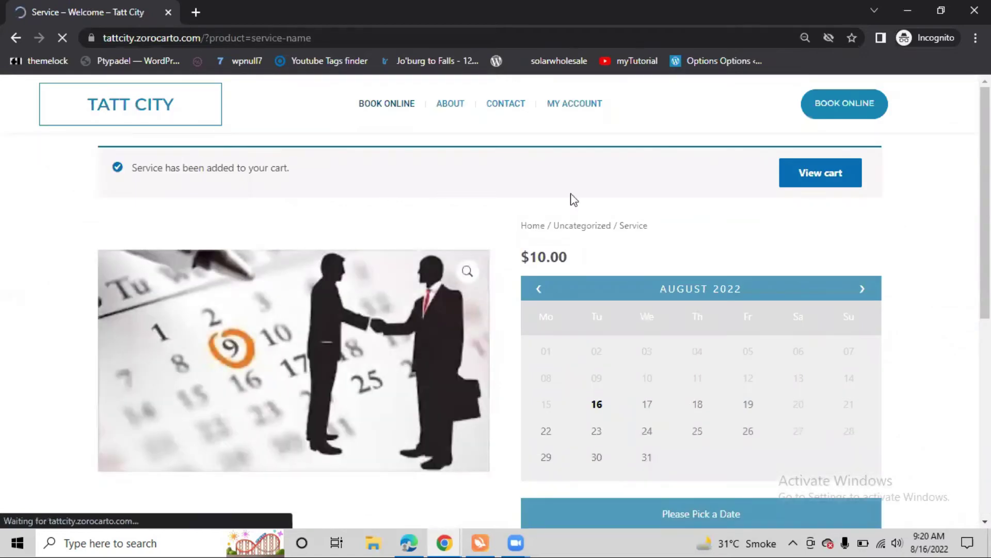
Review the booking in the cart, proceed to checkout and look over the billing fields and payment choices.
{"action": "left_click", "coordinate": [830, 187]}
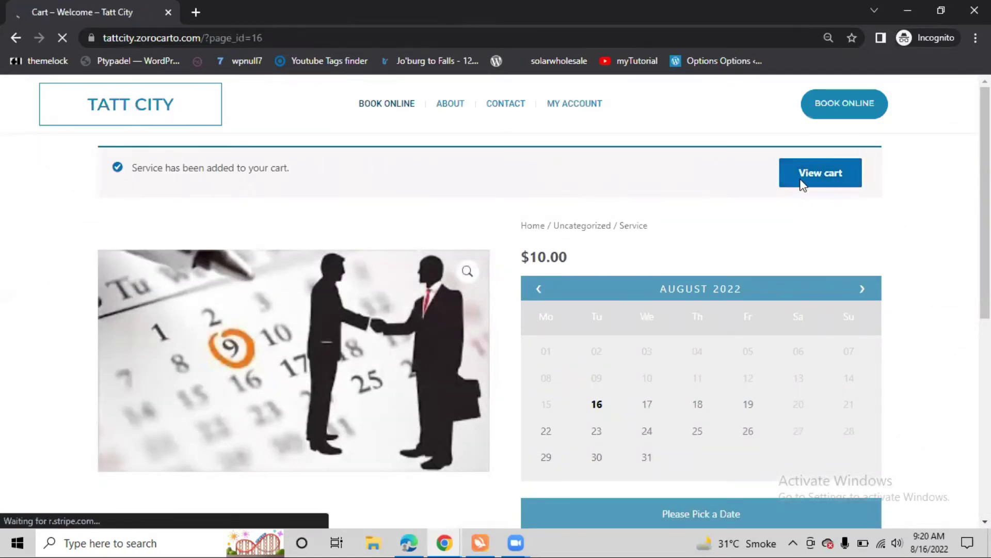
{"action": "scroll", "coordinate": [593, 308], "scroll_direction": "down", "scroll_amount": 3}
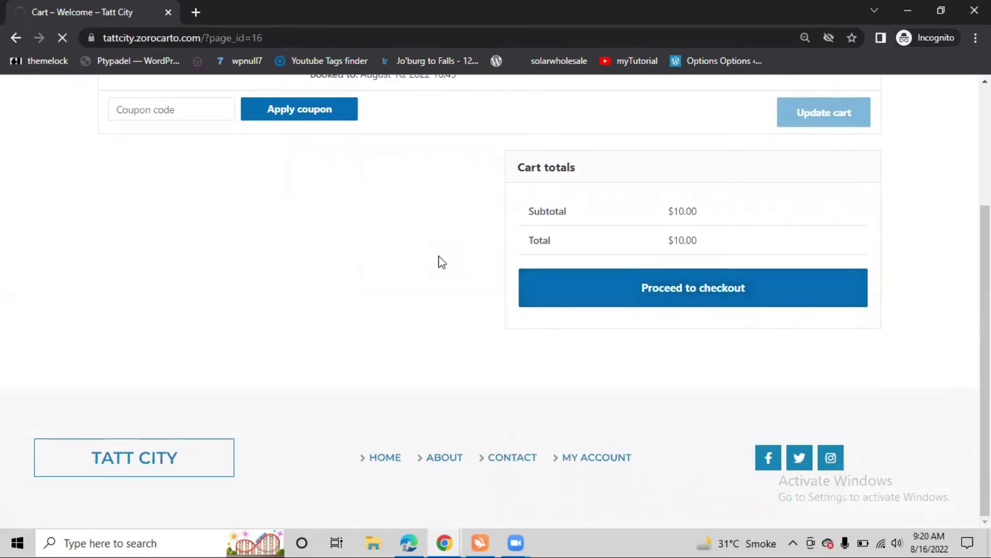
{"action": "scroll", "coordinate": [441, 262], "scroll_direction": "up", "scroll_amount": 3}
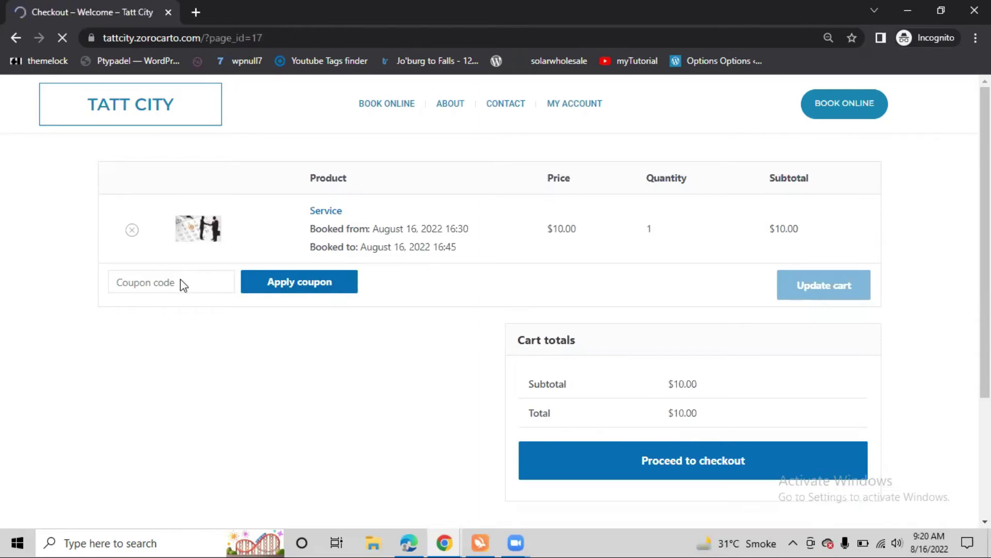
{"action": "scroll", "coordinate": [62, 362], "scroll_direction": "down", "scroll_amount": 3}
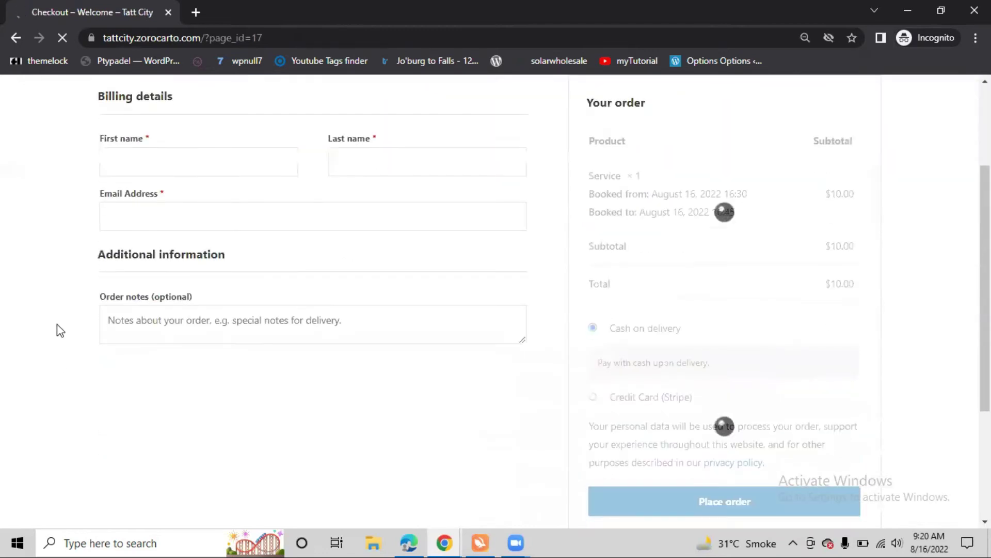
{"action": "scroll", "coordinate": [60, 330], "scroll_direction": "up", "scroll_amount": 3}
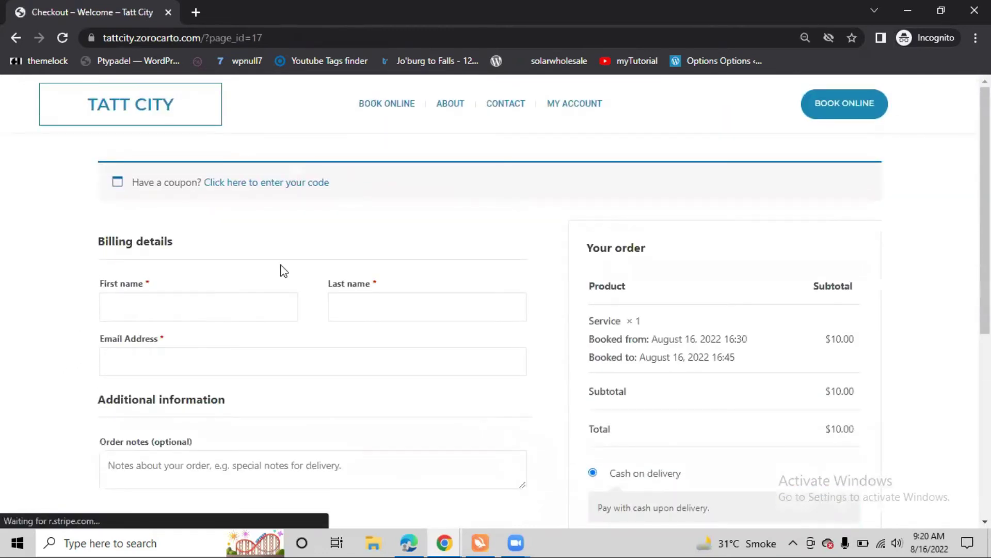
Fill in the customer's first name, last name and e-mail in the billing details from the saved autofill entry.
{"action": "mouse_move", "coordinate": [453, 541]}
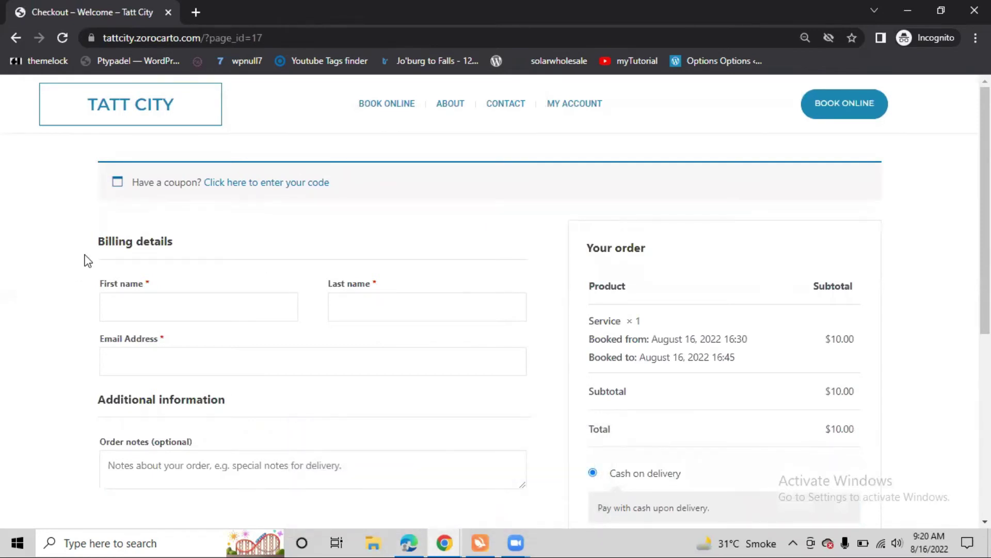
{"action": "left_click", "coordinate": [155, 309]}
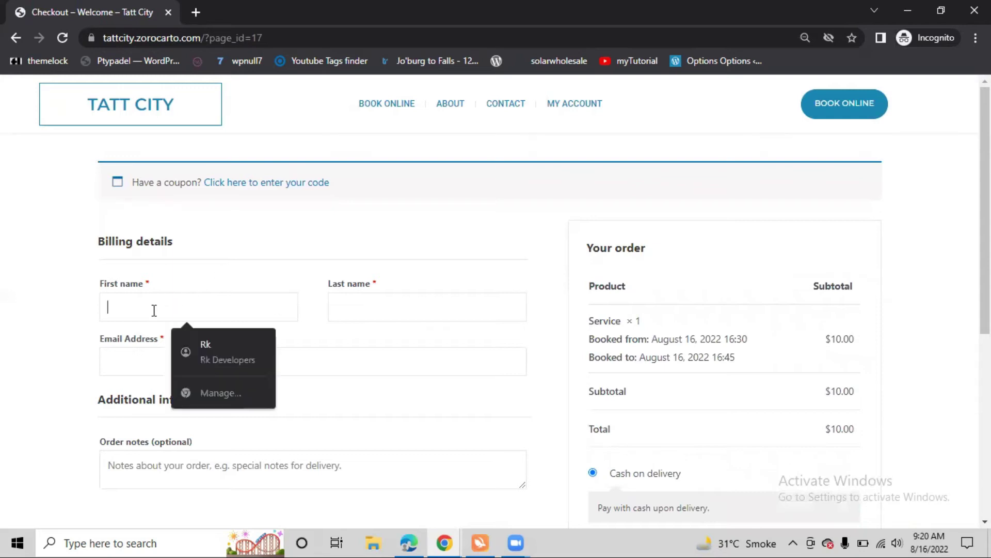
{"action": "left_click", "coordinate": [214, 348]}
{"action": "scroll", "coordinate": [165, 248], "scroll_direction": "down", "scroll_amount": 3}
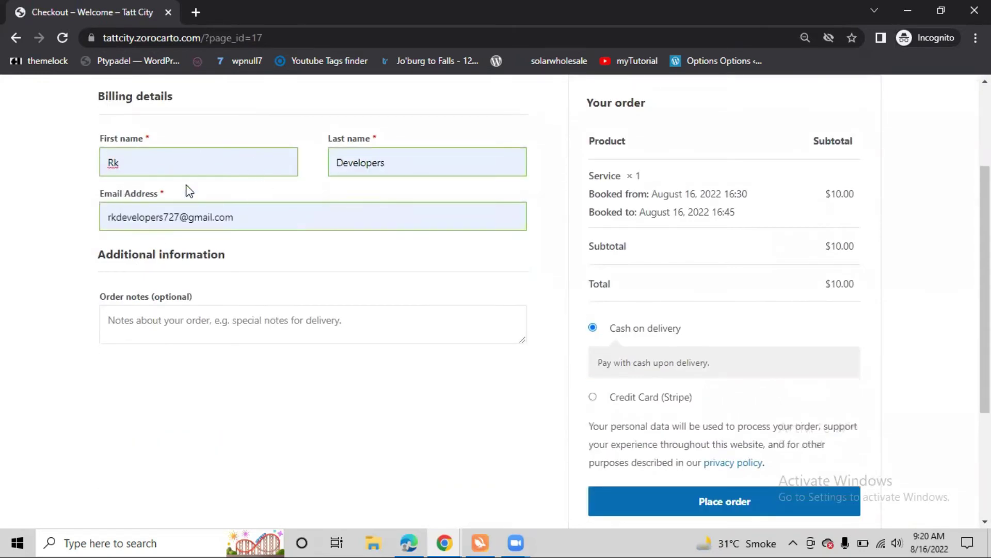
{"action": "scroll", "coordinate": [347, 248], "scroll_direction": "up", "scroll_amount": 2}
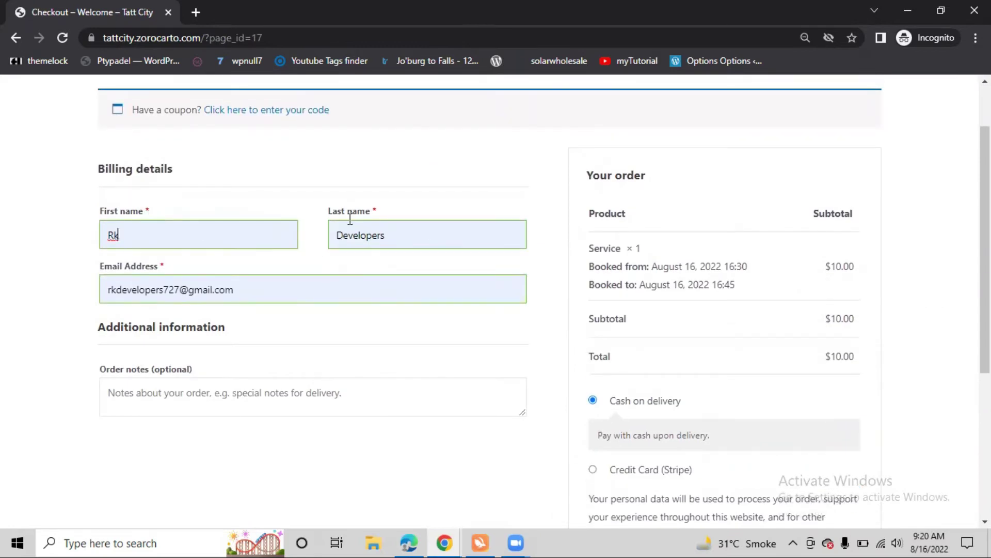
Place the order with Cash on delivery as the payment method and review the order confirmation page.
{"action": "scroll", "coordinate": [594, 258], "scroll_direction": "down", "scroll_amount": 5}
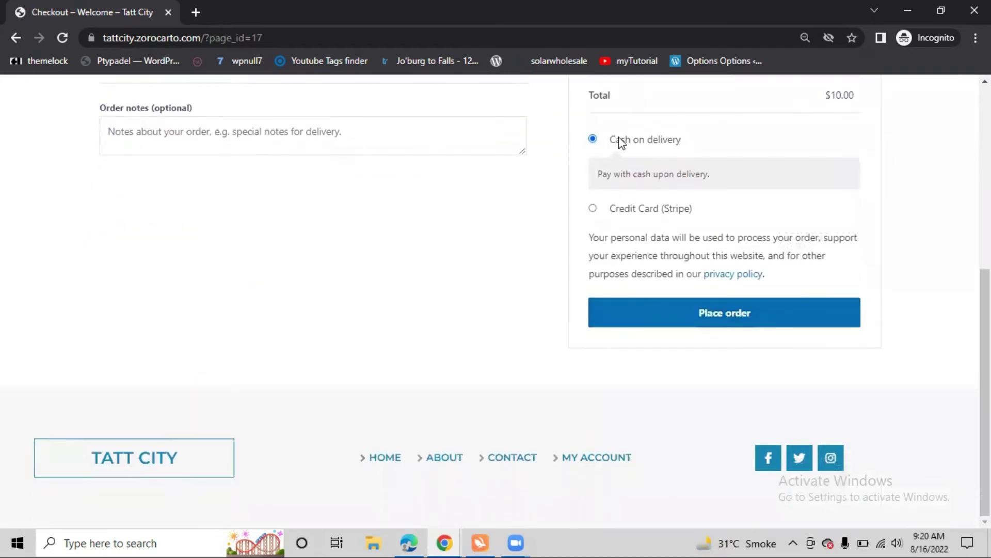
{"action": "left_click_drag", "start_coordinate": [612, 141], "coordinate": [682, 145]}
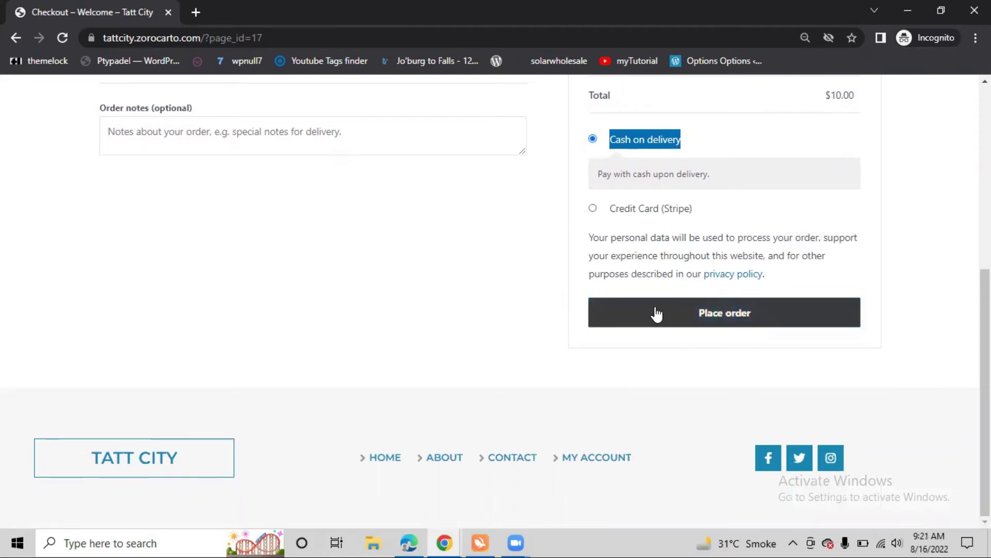
{"action": "left_click", "coordinate": [677, 314]}
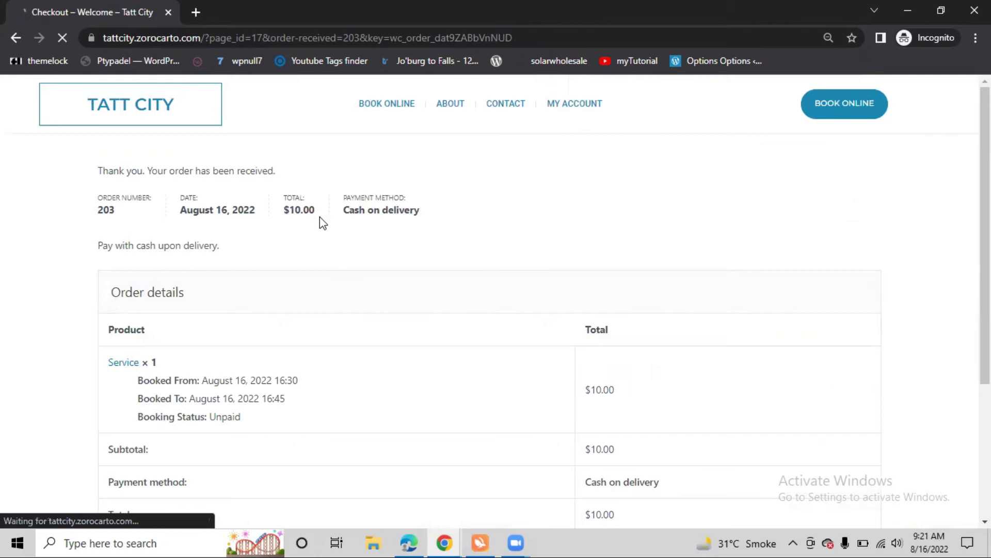
{"action": "left_click_drag", "start_coordinate": [99, 170], "coordinate": [279, 170]}
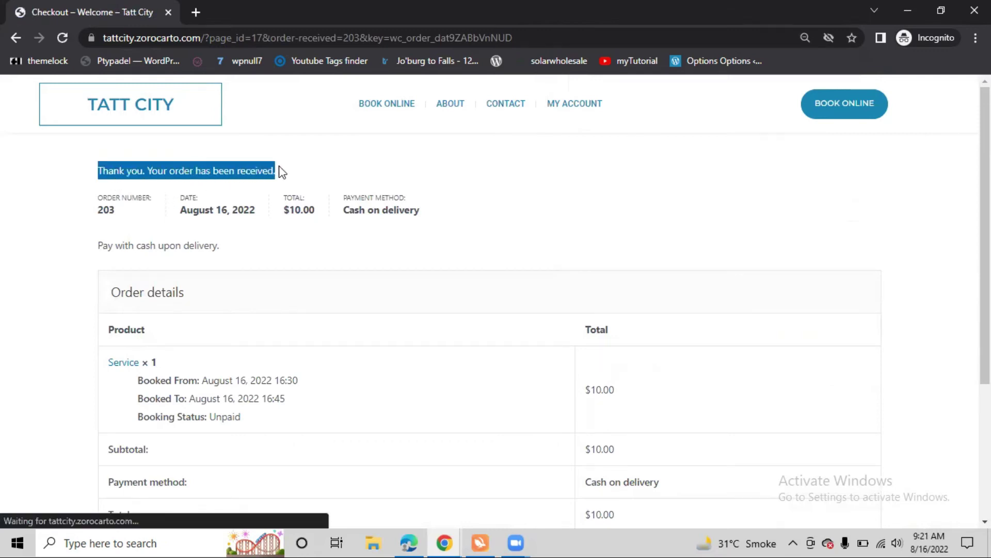
{"action": "scroll", "coordinate": [202, 330], "scroll_direction": "down", "scroll_amount": 3}
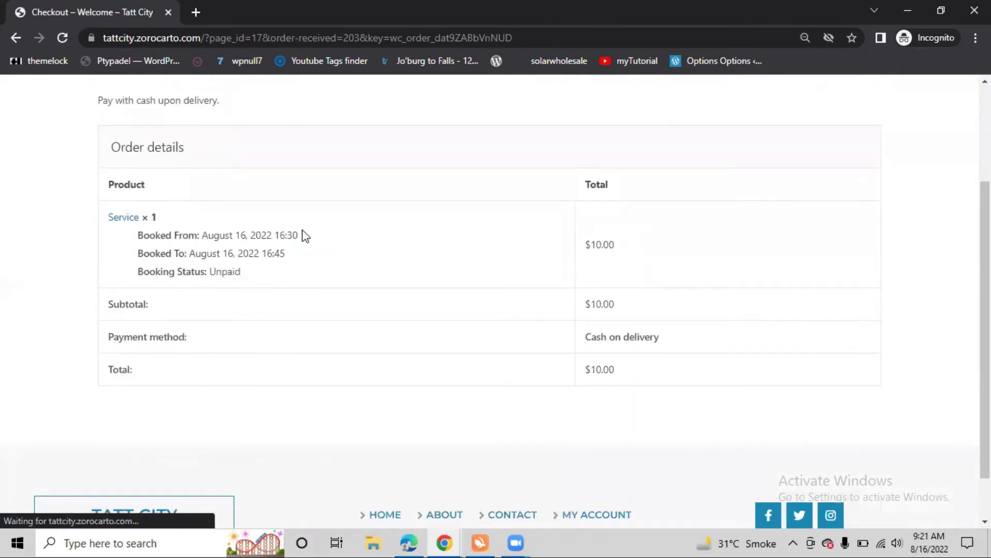
{"action": "scroll", "coordinate": [465, 253], "scroll_direction": "up", "scroll_amount": 3}
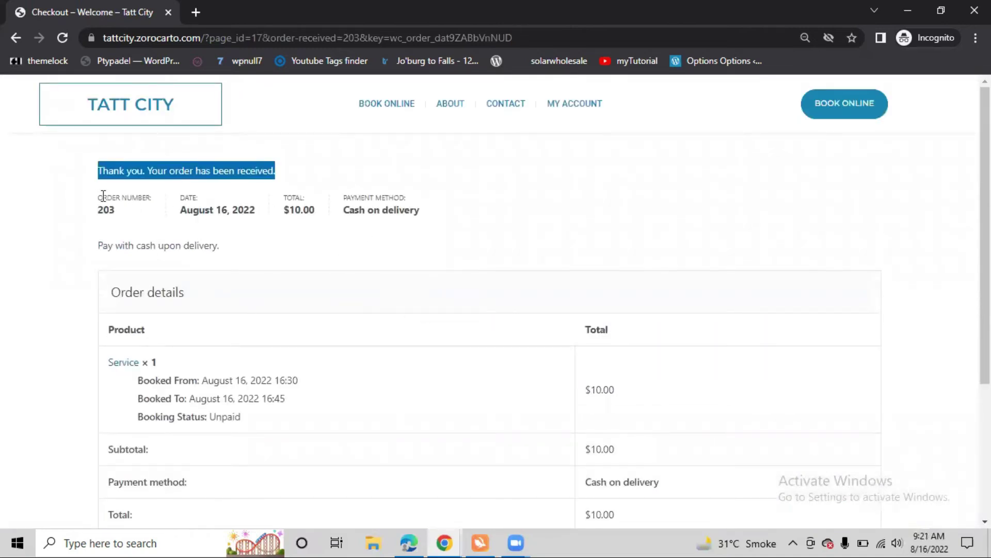
{"action": "left_click_drag", "start_coordinate": [98, 197], "coordinate": [151, 198]}
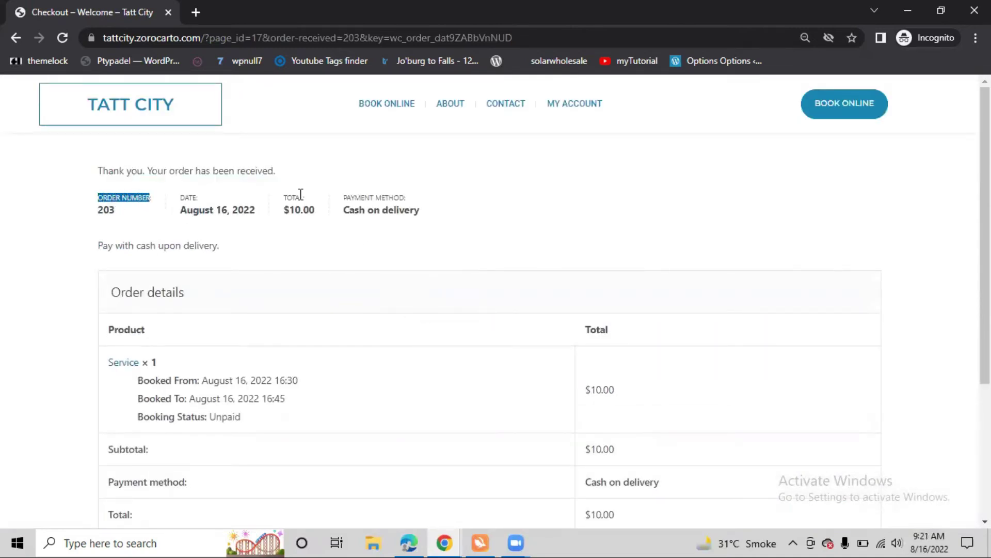
{"action": "scroll", "coordinate": [290, 307], "scroll_direction": "down", "scroll_amount": 2}
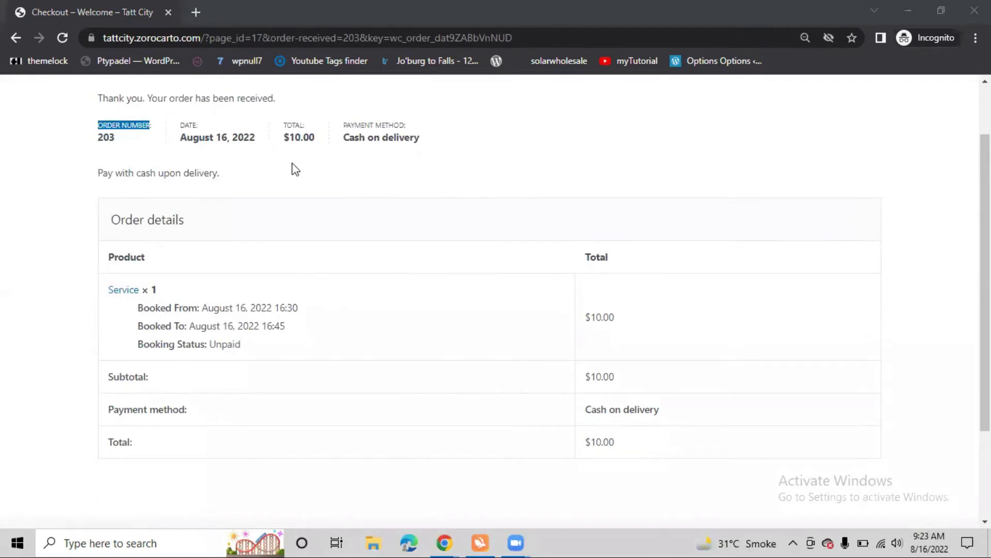
Switch to Microsoft Edge, go to gmail.com and open the newest Tatt City order-received e-mail in the inbox.
{"action": "left_click", "coordinate": [409, 542]}
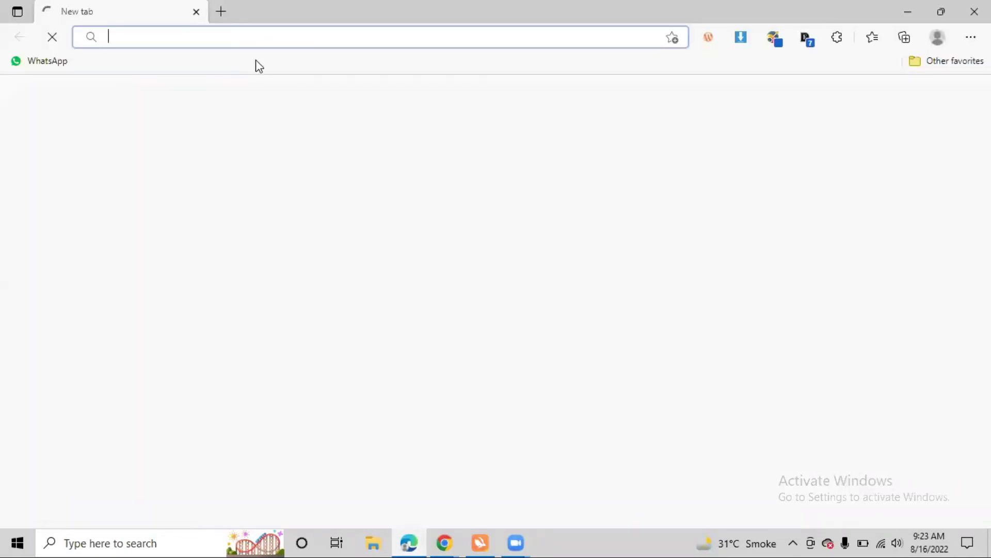
{"action": "left_click", "coordinate": [276, 42]}
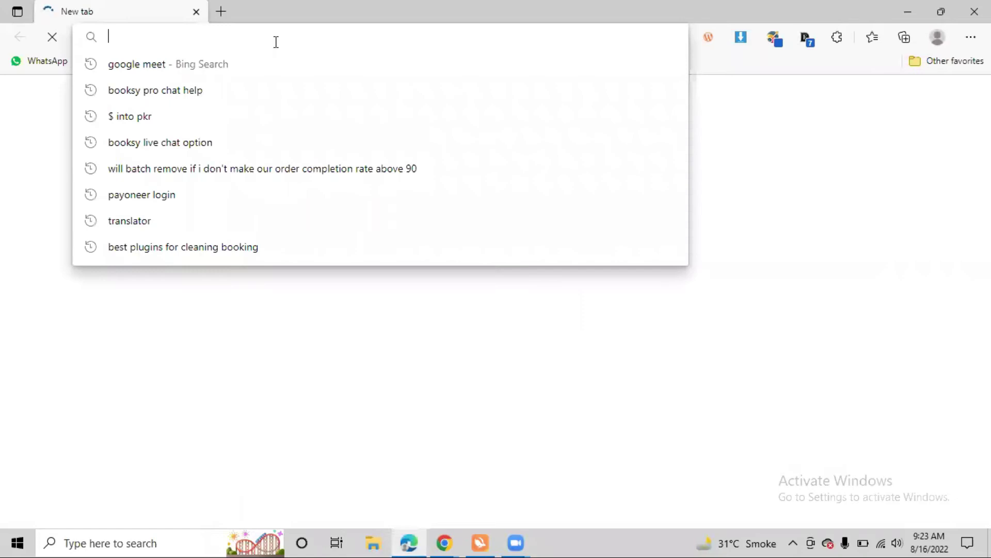
{"action": "type", "text": "m"}
{"action": "key", "text": "Escape"}
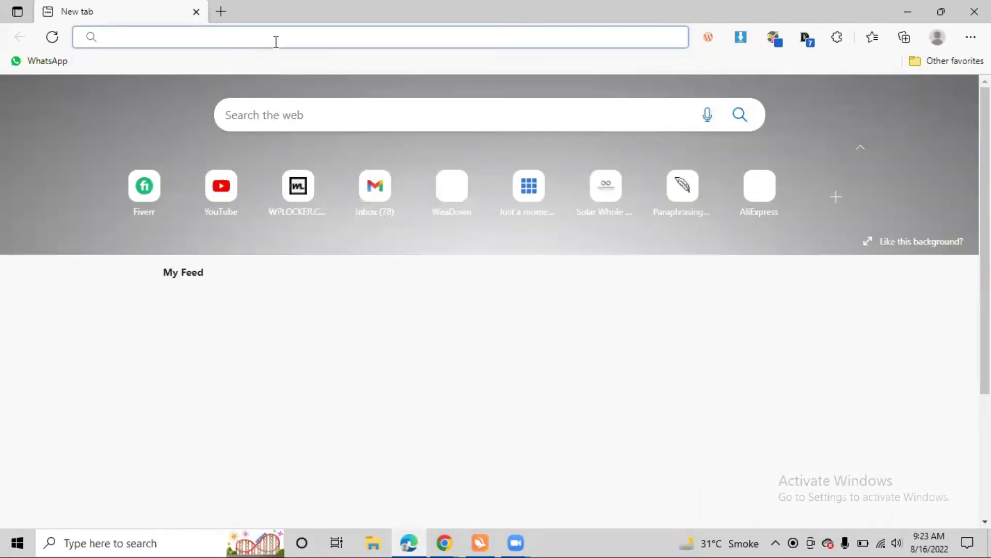
{"action": "type", "text": "gmail.com"}
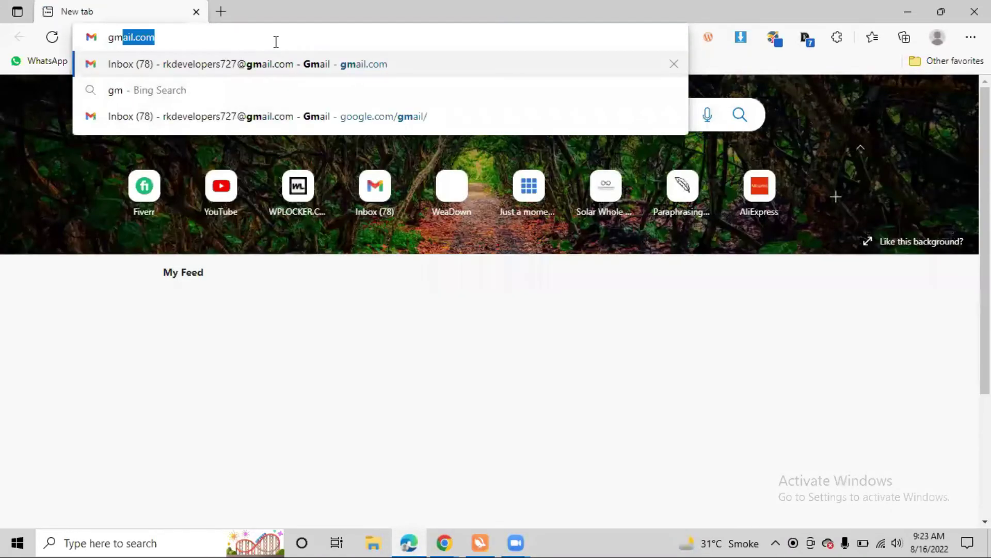
{"action": "key", "text": "Return"}
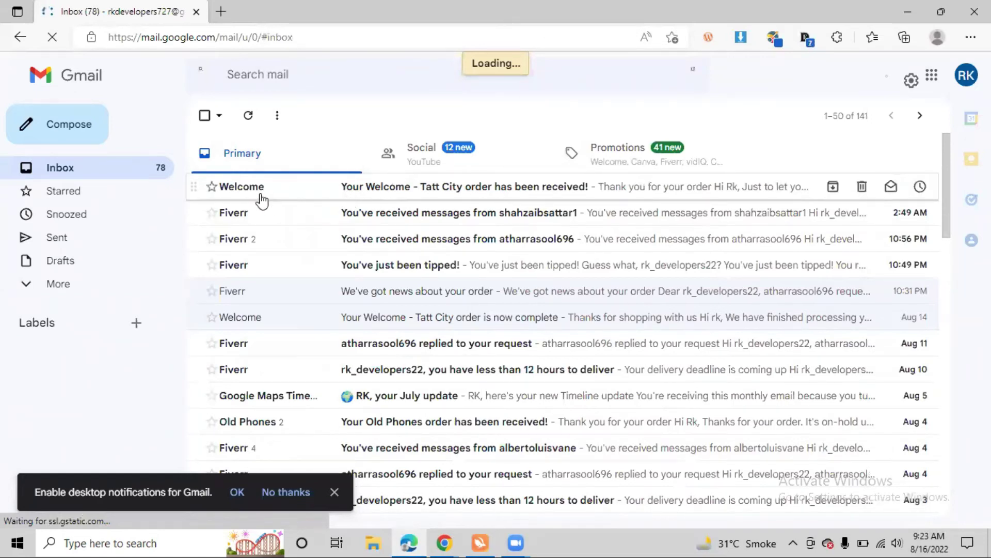
{"action": "left_click", "coordinate": [230, 192]}
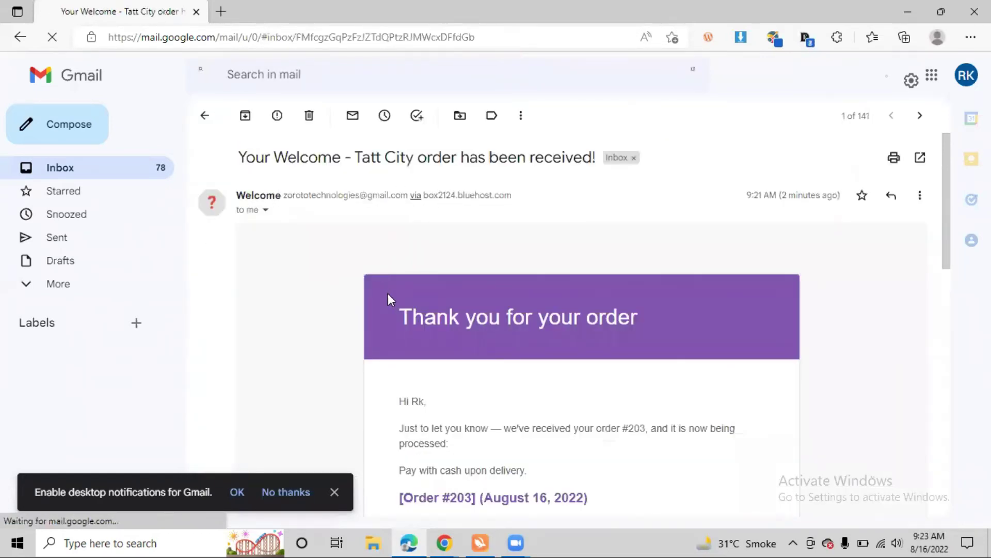
Read through the order e-mail, checking the greeting, payment note, booking times, billing address and closing line.
{"action": "scroll", "coordinate": [513, 344], "scroll_direction": "down", "scroll_amount": 2}
{"action": "left_click_drag", "start_coordinate": [401, 287], "coordinate": [419, 287]}
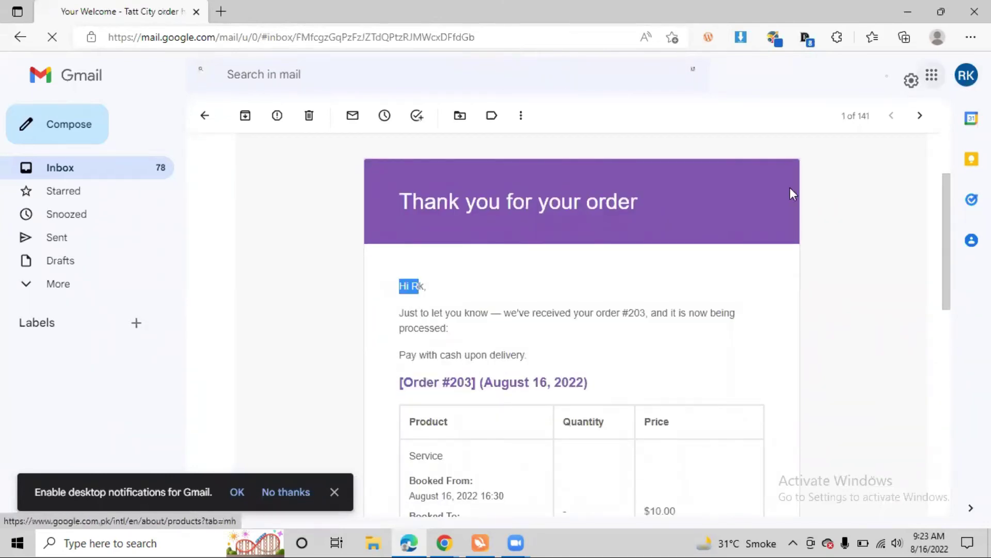
{"action": "scroll", "coordinate": [406, 268], "scroll_direction": "down", "scroll_amount": 1}
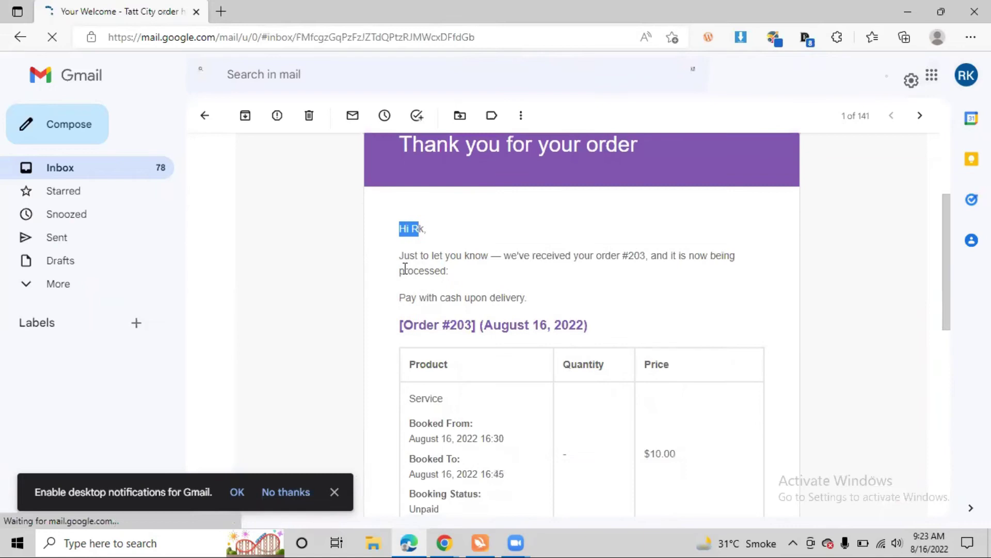
{"action": "left_click", "coordinate": [569, 266]}
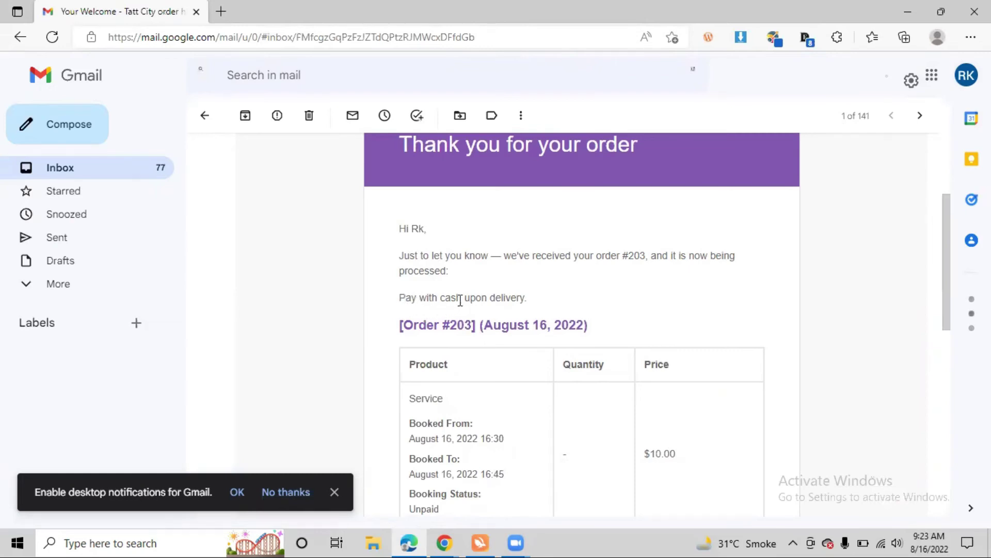
{"action": "scroll", "coordinate": [485, 318], "scroll_direction": "down", "scroll_amount": 2}
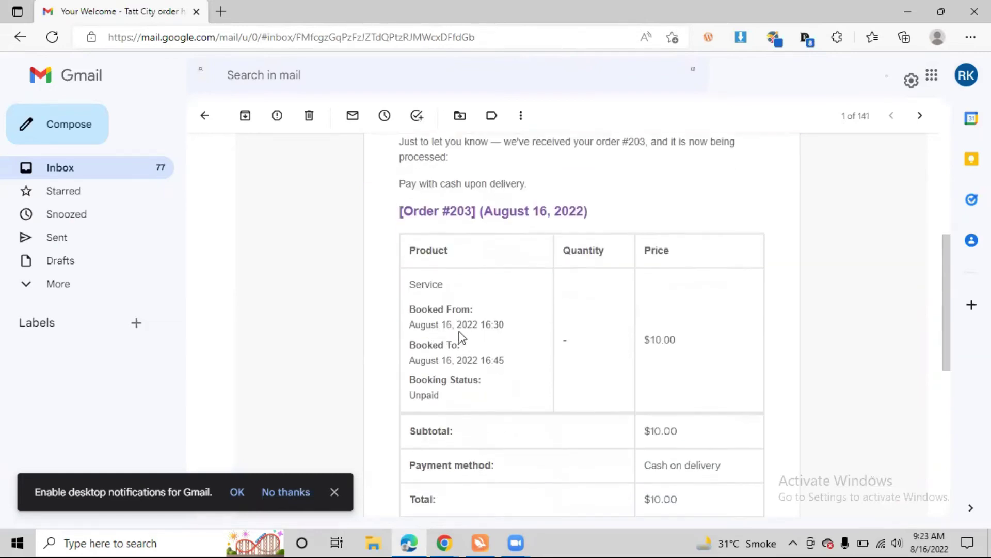
{"action": "triple_click", "coordinate": [423, 183]}
{"action": "left_click", "coordinate": [526, 195]}
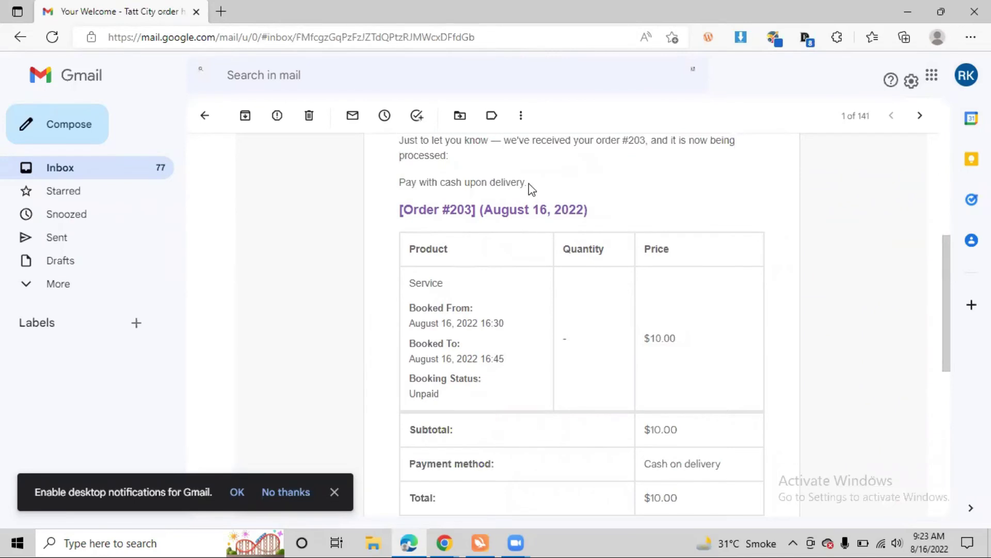
{"action": "scroll", "coordinate": [447, 436], "scroll_direction": "down", "scroll_amount": 4}
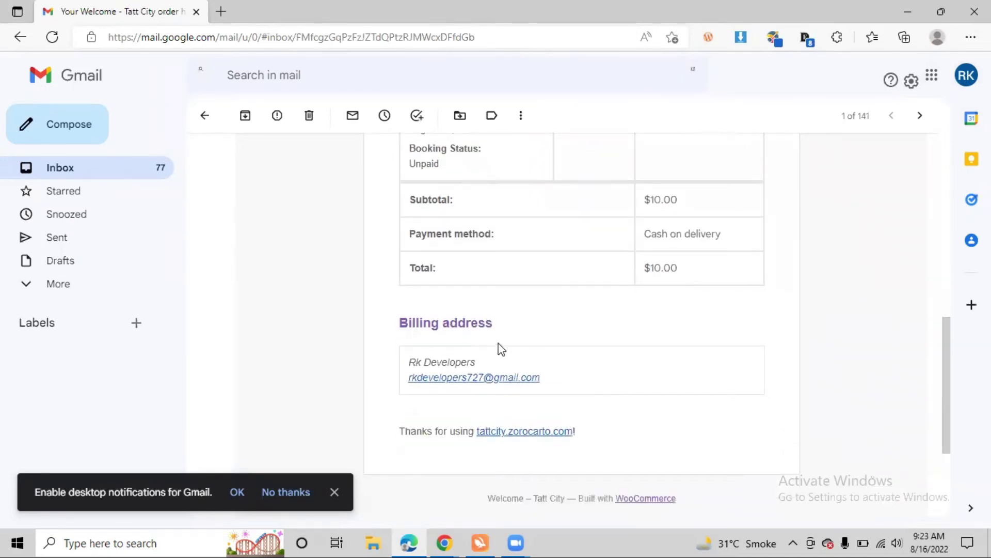
{"action": "left_click_drag", "start_coordinate": [403, 430], "coordinate": [571, 436]}
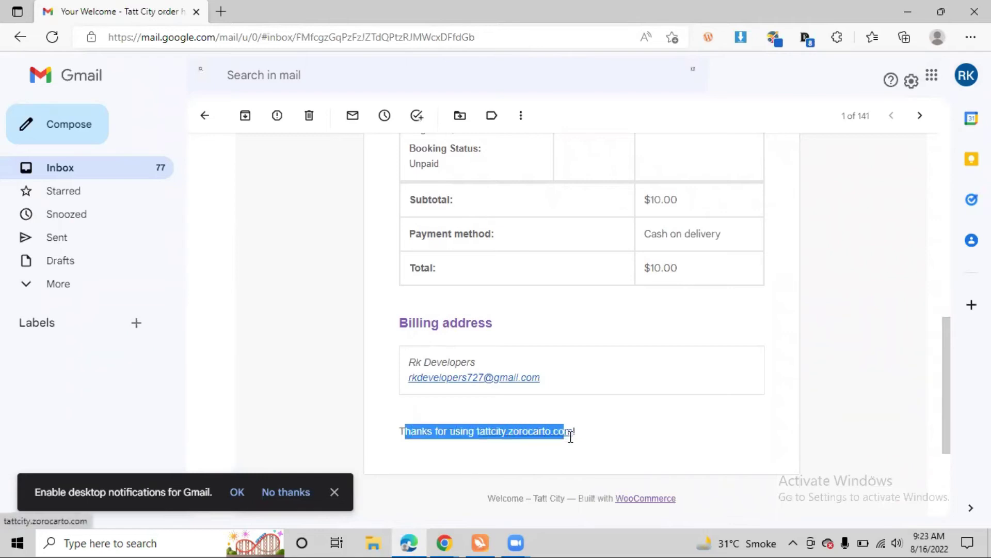
{"action": "left_click", "coordinate": [427, 438]}
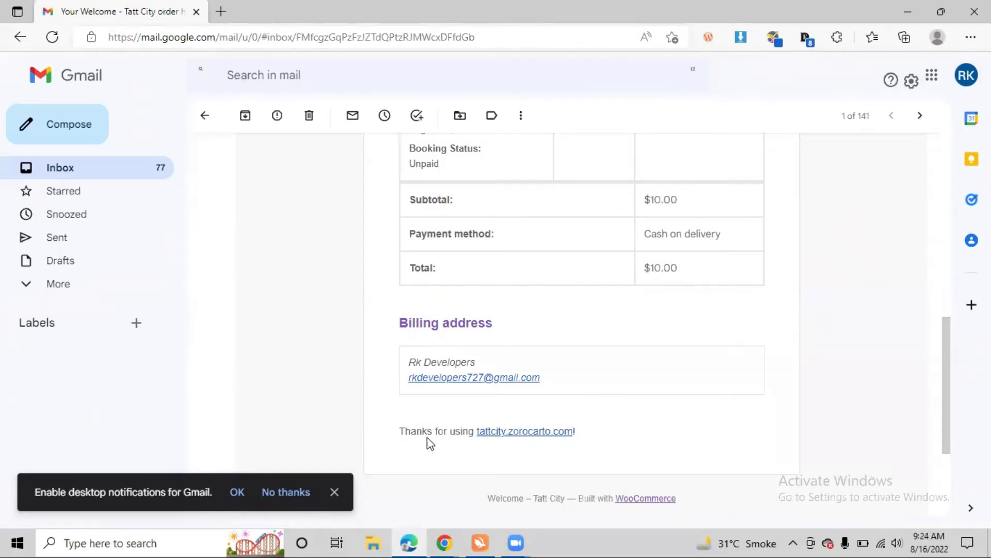
Return to Chrome, close the customer's Incognito checkout page and open the WooCommerce orders list in the site admin.
{"action": "left_click", "coordinate": [908, 11]}
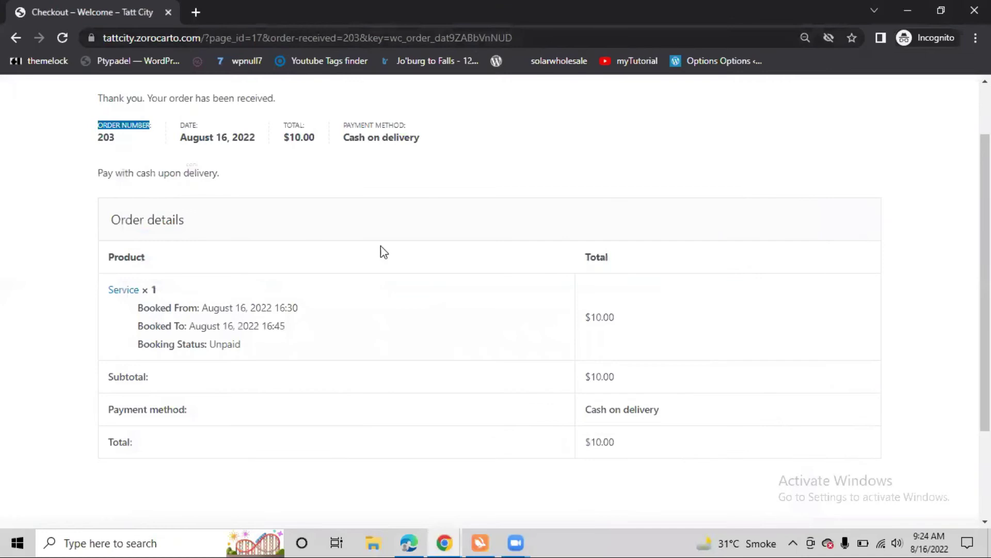
{"action": "scroll", "coordinate": [450, 453], "scroll_direction": "up", "scroll_amount": 2}
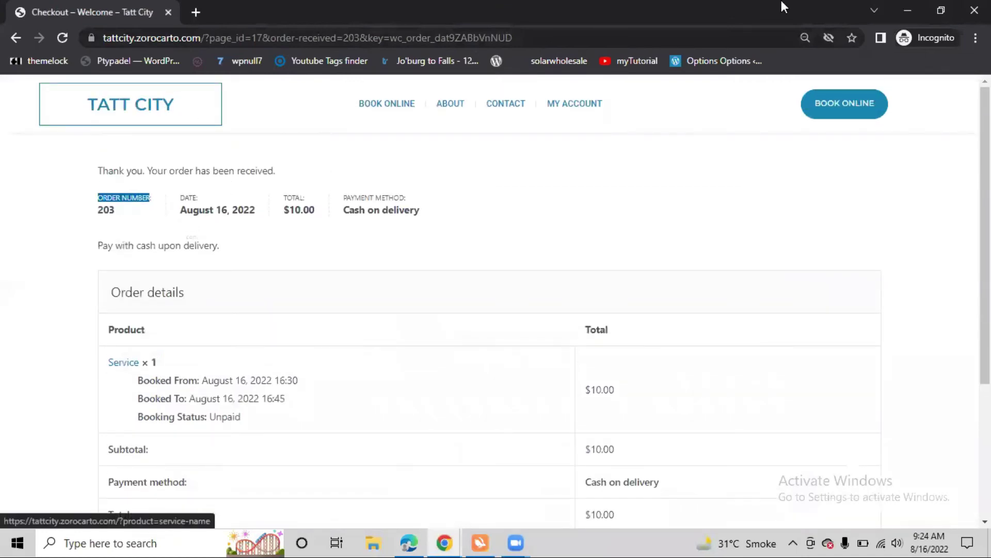
{"action": "left_click", "coordinate": [168, 12]}
{"action": "left_click", "coordinate": [90, 12]}
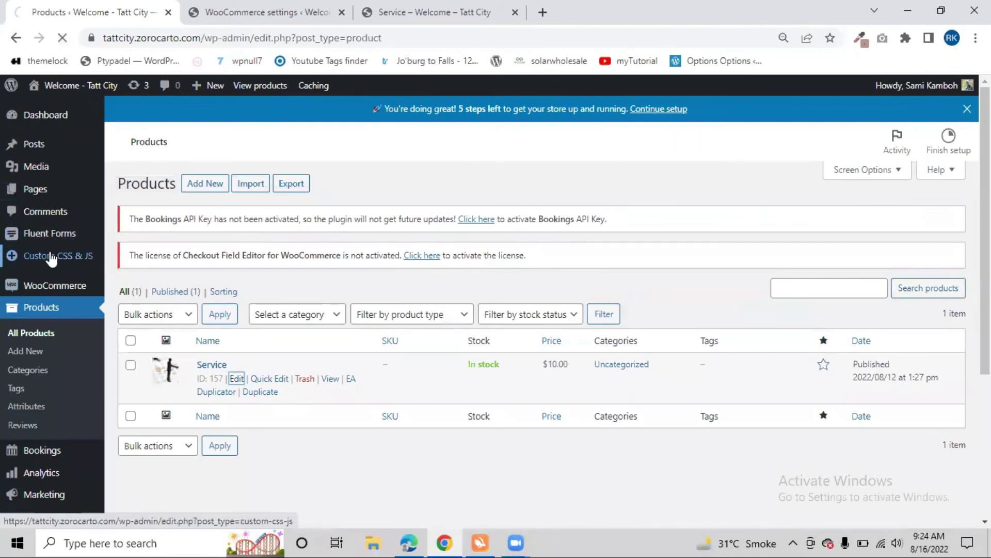
{"action": "mouse_move", "coordinate": [64, 155]}
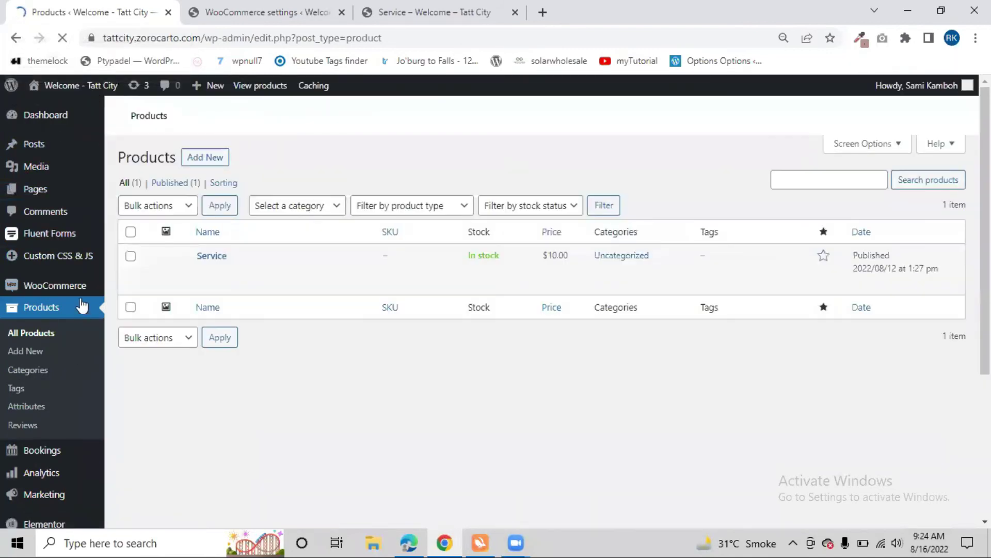
{"action": "scroll", "coordinate": [77, 284], "scroll_direction": "down", "scroll_amount": 3}
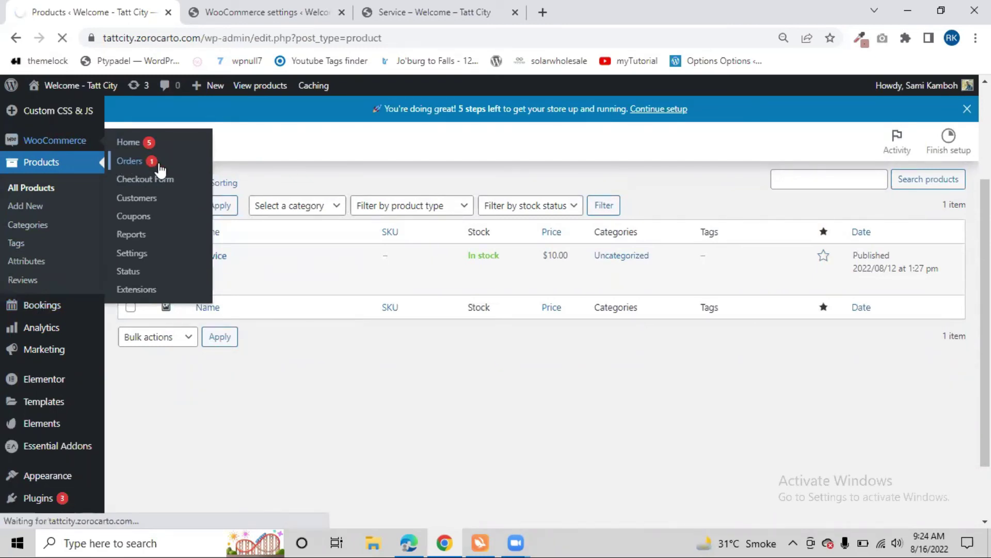
{"action": "left_click", "coordinate": [138, 168]}
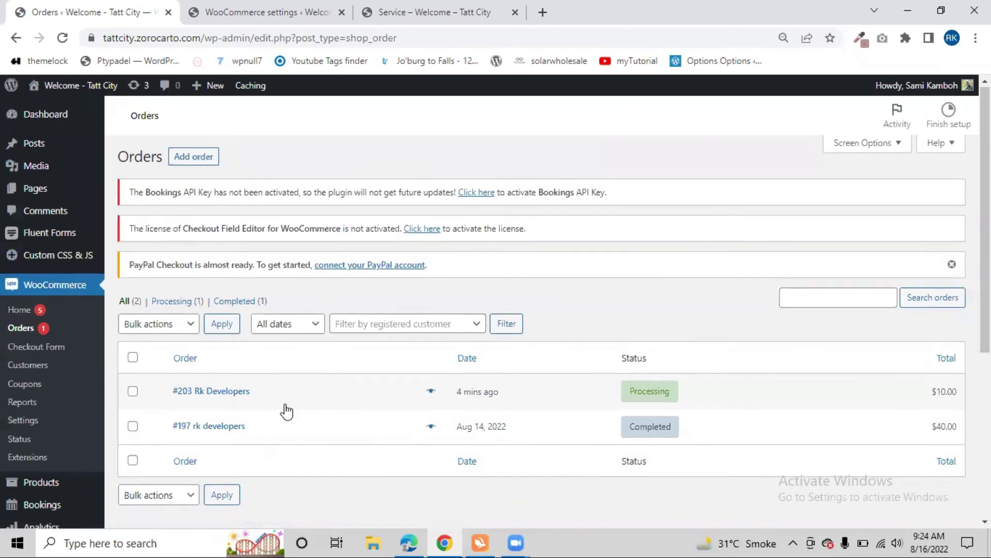
Open the newest order with Processing status and examine its payment, general and booked item details.
{"action": "scroll", "coordinate": [310, 402], "scroll_direction": "down", "scroll_amount": 1}
{"action": "mouse_move", "coordinate": [608, 332]}
{"action": "left_mouse_down"}
{"action": "mouse_move", "coordinate": [686, 327]}
{"action": "mouse_move", "coordinate": [704, 356]}
{"action": "mouse_move", "coordinate": [608, 352]}
{"action": "left_mouse_up"}
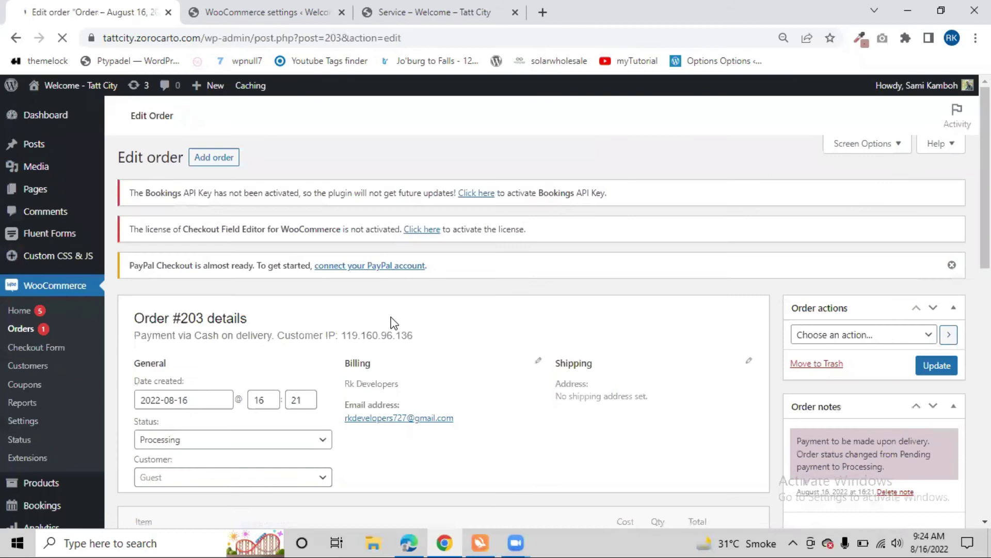
{"action": "scroll", "coordinate": [393, 323], "scroll_direction": "down", "scroll_amount": 3}
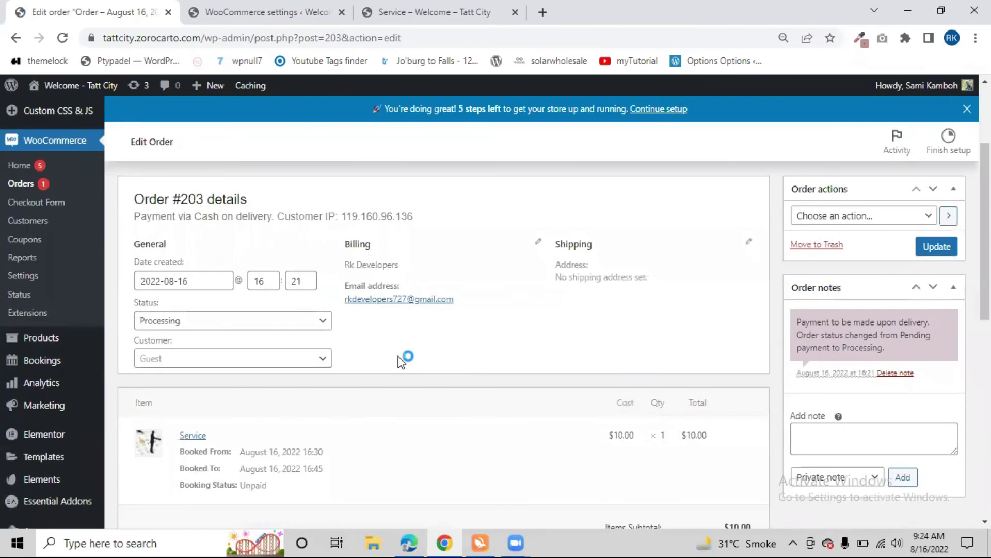
{"action": "triple_click", "coordinate": [132, 311]}
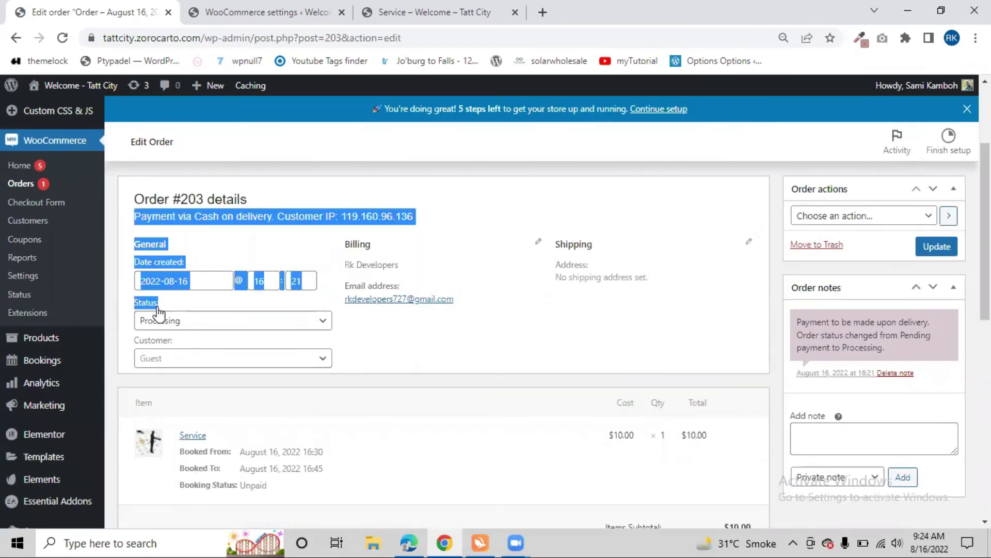
Set the open order's status from the general details to Completed and update the order.
{"action": "left_click", "coordinate": [132, 315]}
{"action": "triple_click", "coordinate": [138, 308]}
{"action": "left_click", "coordinate": [151, 305]}
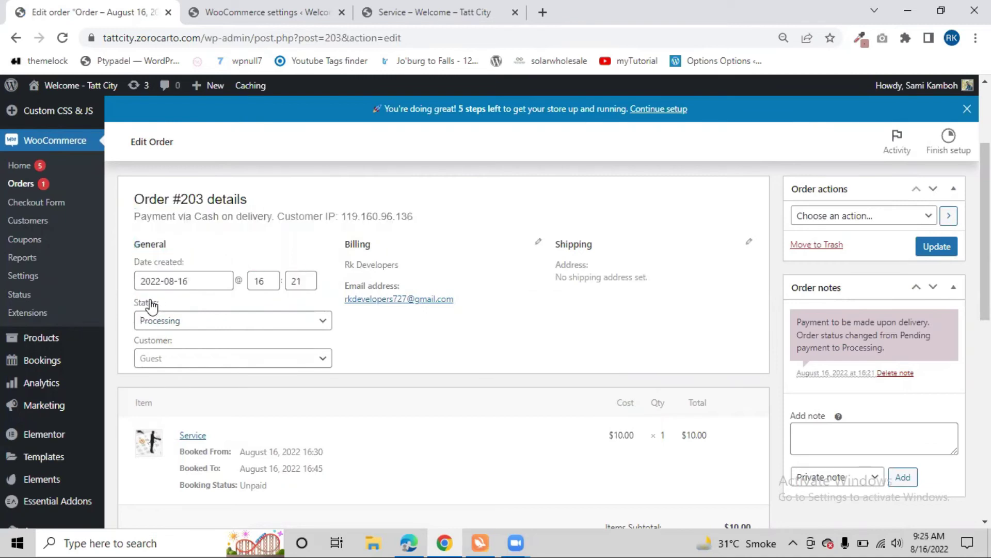
{"action": "left_click", "coordinate": [230, 321]}
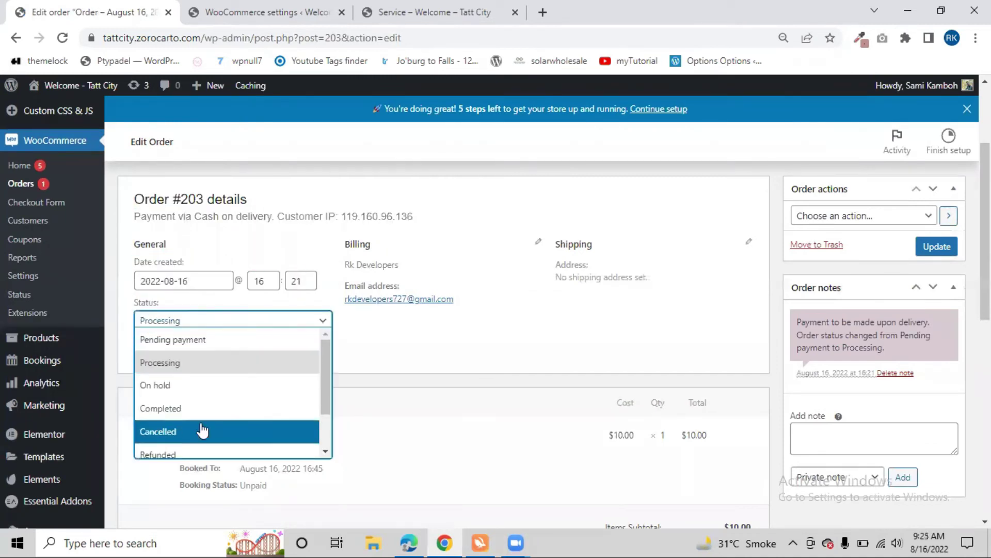
{"action": "left_click", "coordinate": [189, 411]}
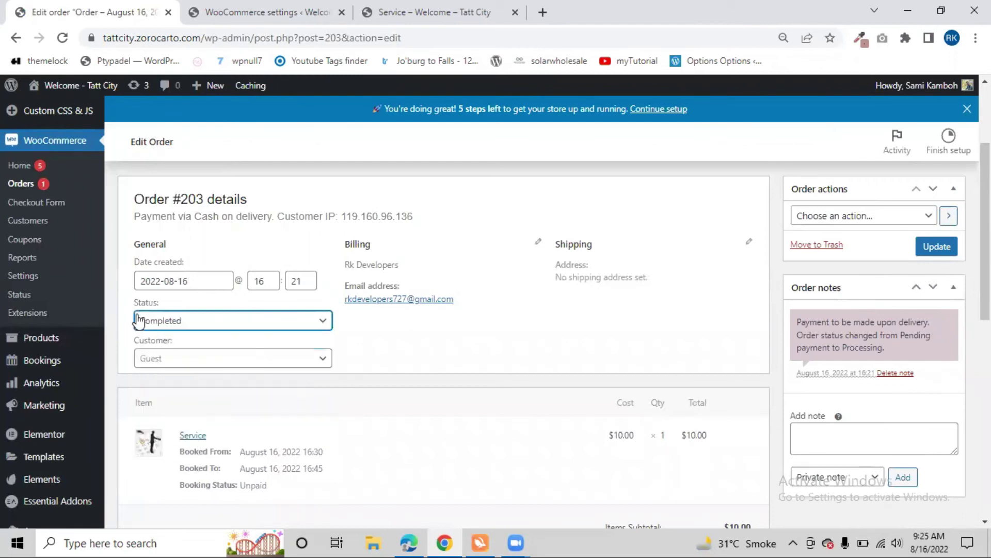
{"action": "left_click", "coordinate": [933, 250]}
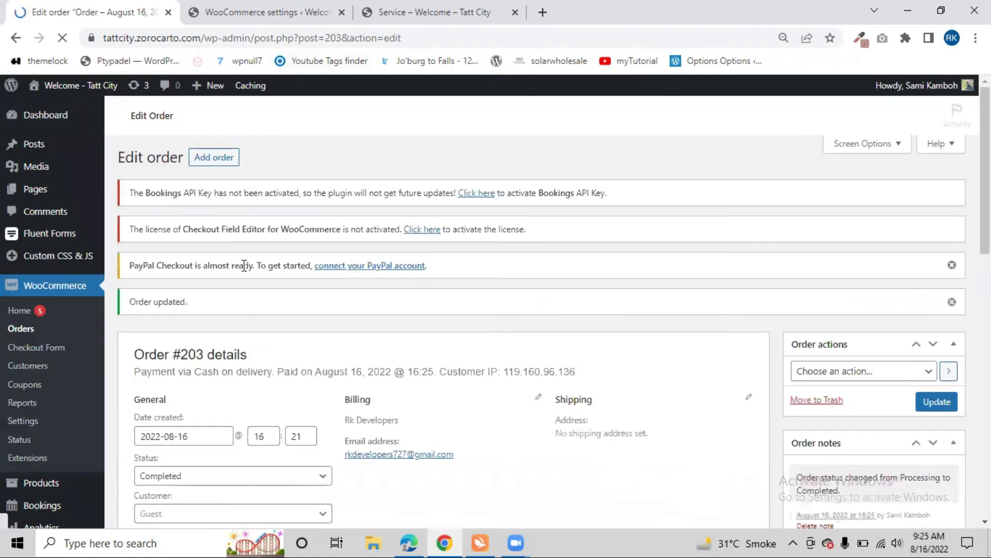
{"action": "scroll", "coordinate": [209, 307], "scroll_direction": "down", "scroll_amount": 4}
{"action": "scroll", "coordinate": [228, 251], "scroll_direction": "up", "scroll_amount": 1}
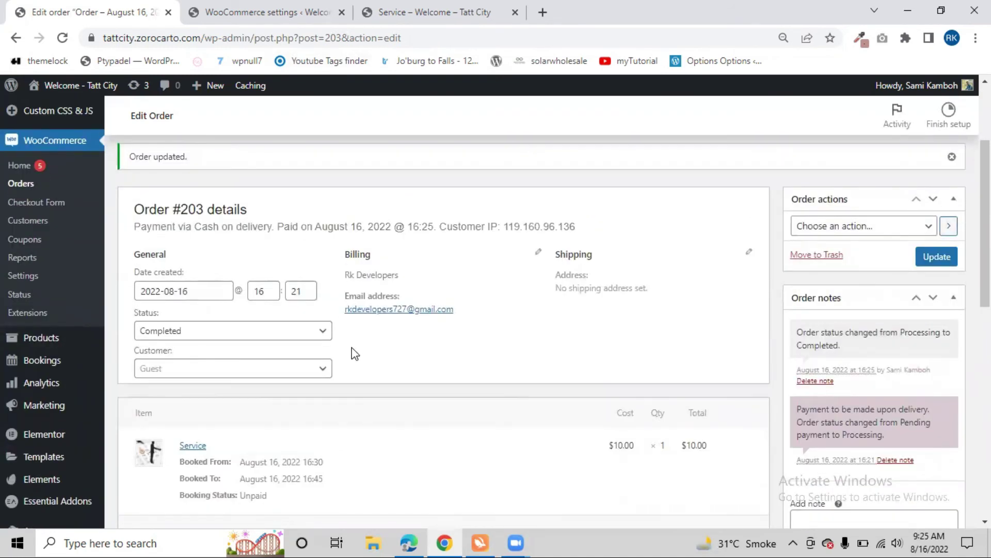
Switch to Microsoft Edge, leave the open order e-mail and refresh the Gmail inbox.
{"action": "left_click", "coordinate": [409, 542]}
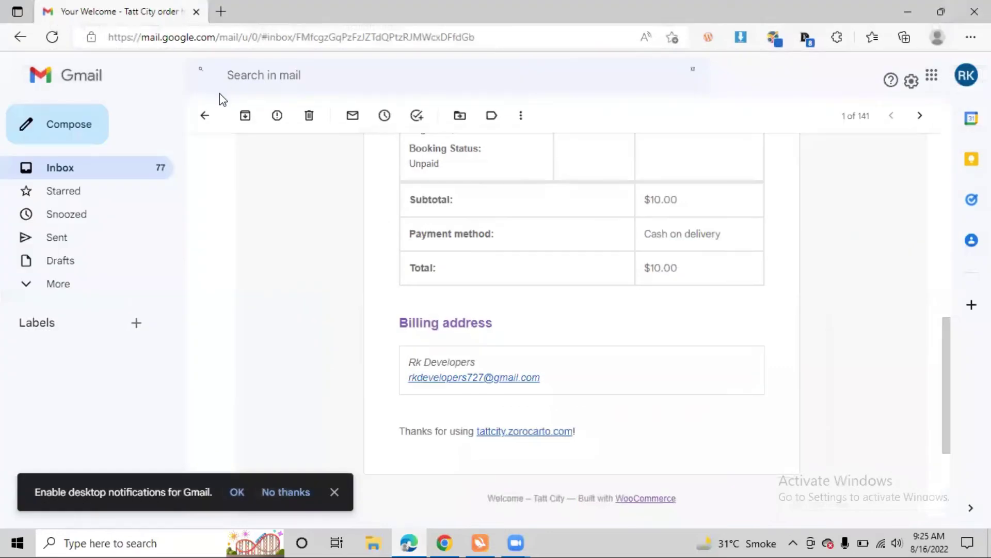
{"action": "scroll", "coordinate": [310, 177], "scroll_direction": "up", "scroll_amount": 10}
{"action": "left_click", "coordinate": [205, 120]}
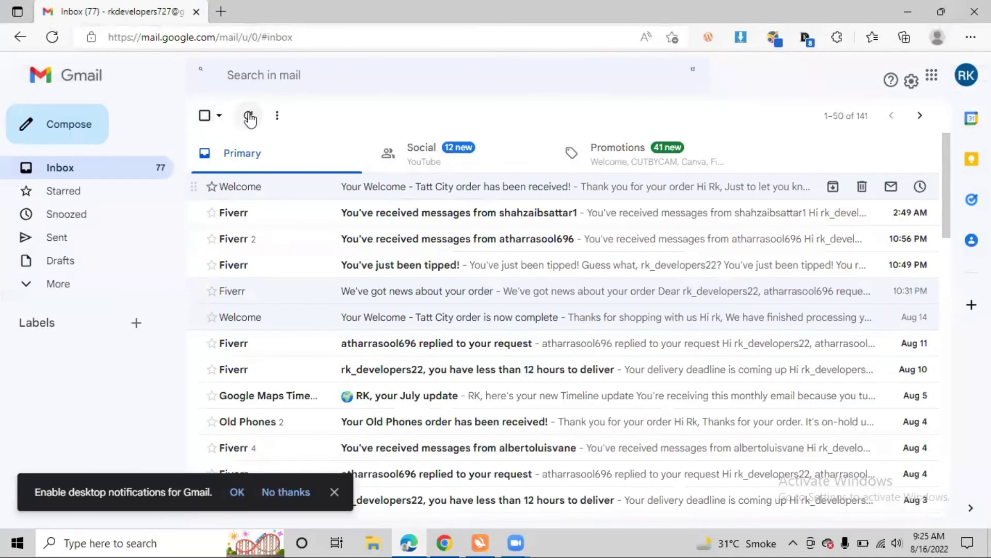
{"action": "left_click", "coordinate": [249, 117]}
{"action": "left_click", "coordinate": [248, 120]}
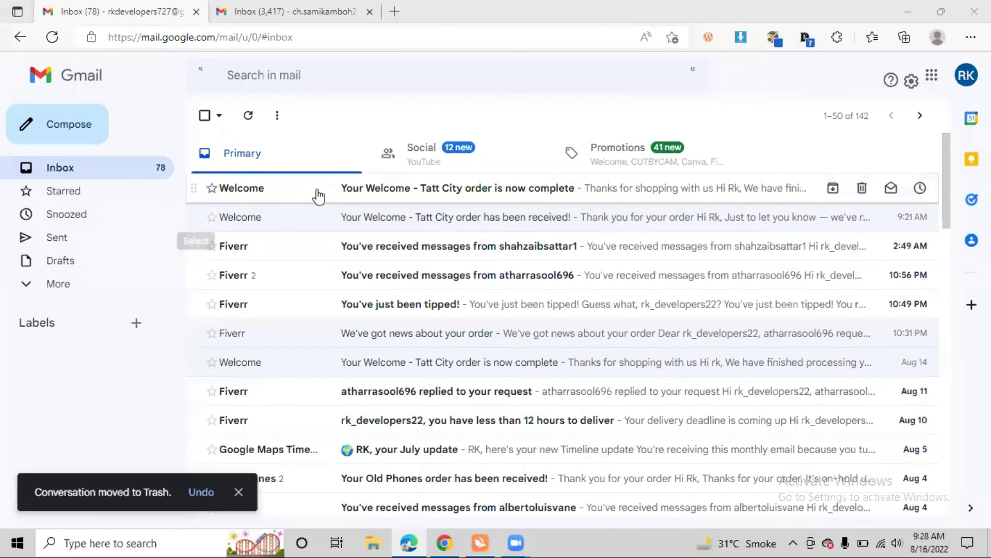
Open the newest Tatt City order-complete e-mail and read its subject, message, booking details and billing section.
{"action": "left_click", "coordinate": [283, 195]}
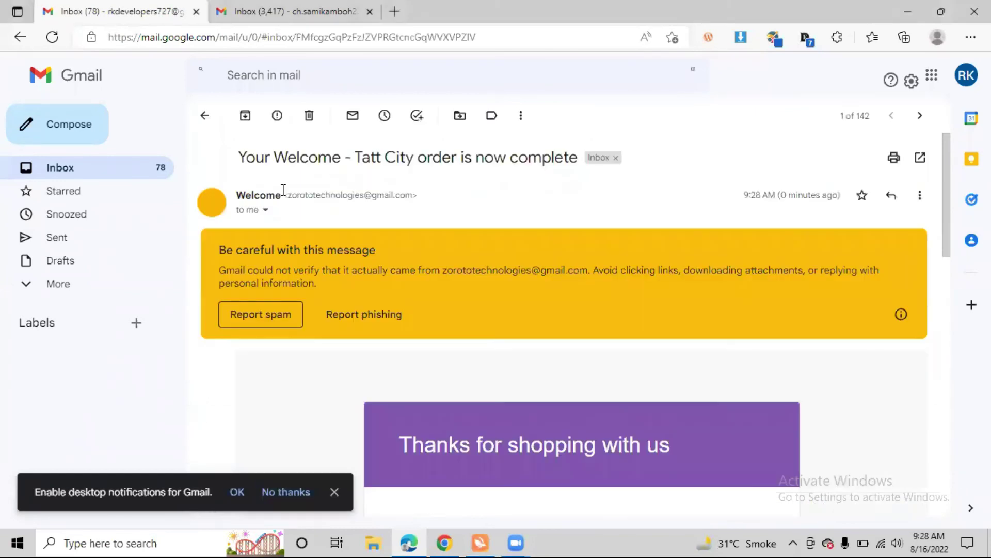
{"action": "scroll", "coordinate": [617, 237], "scroll_direction": "down", "scroll_amount": 4}
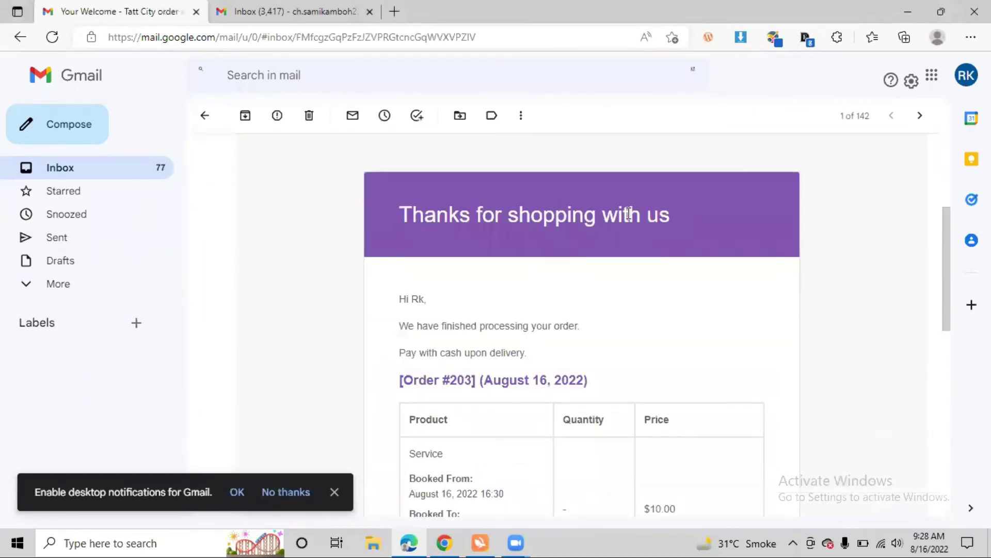
{"action": "scroll", "coordinate": [435, 292], "scroll_direction": "down", "scroll_amount": 2}
{"action": "left_click_drag", "start_coordinate": [431, 267], "coordinate": [411, 324]}
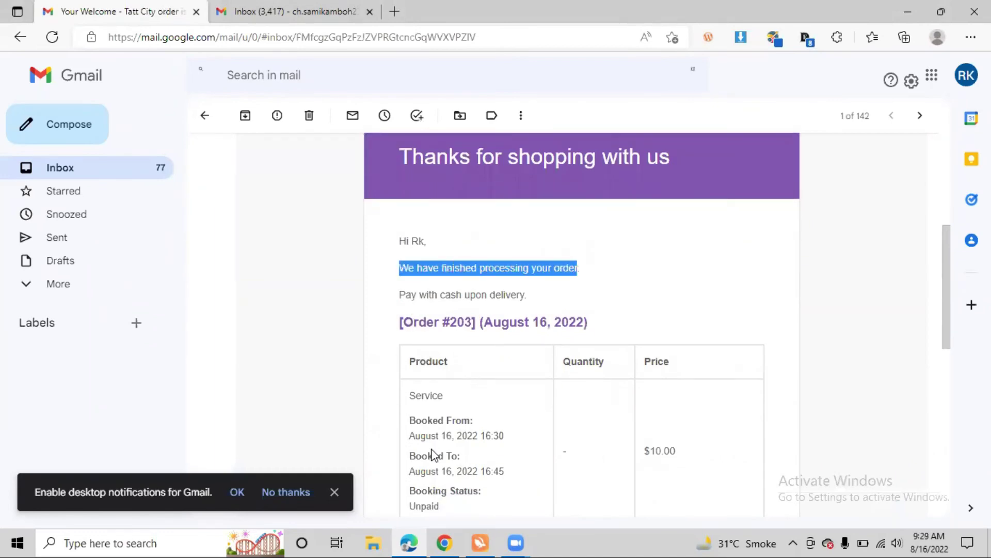
{"action": "scroll", "coordinate": [432, 455], "scroll_direction": "down", "scroll_amount": 6}
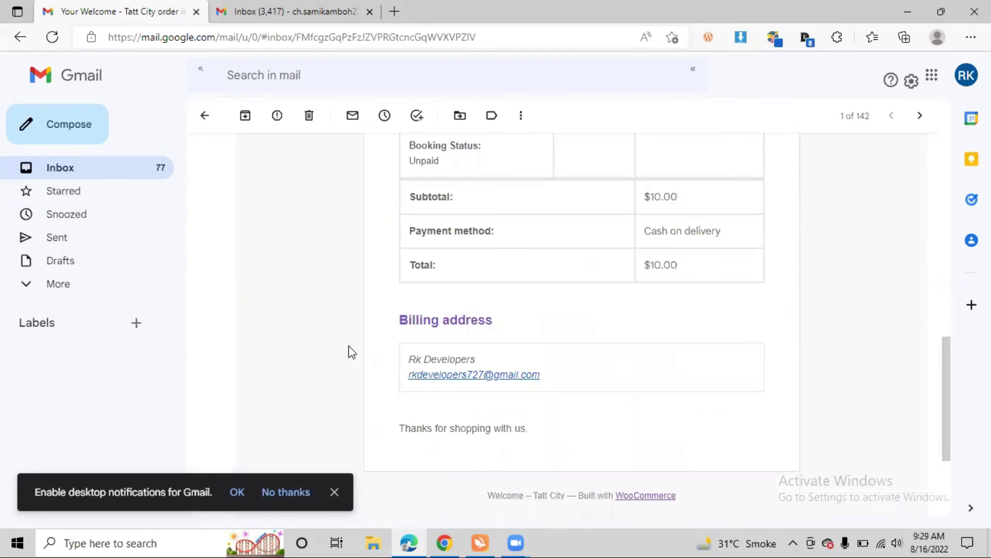
{"action": "scroll", "coordinate": [411, 276], "scroll_direction": "up", "scroll_amount": 10}
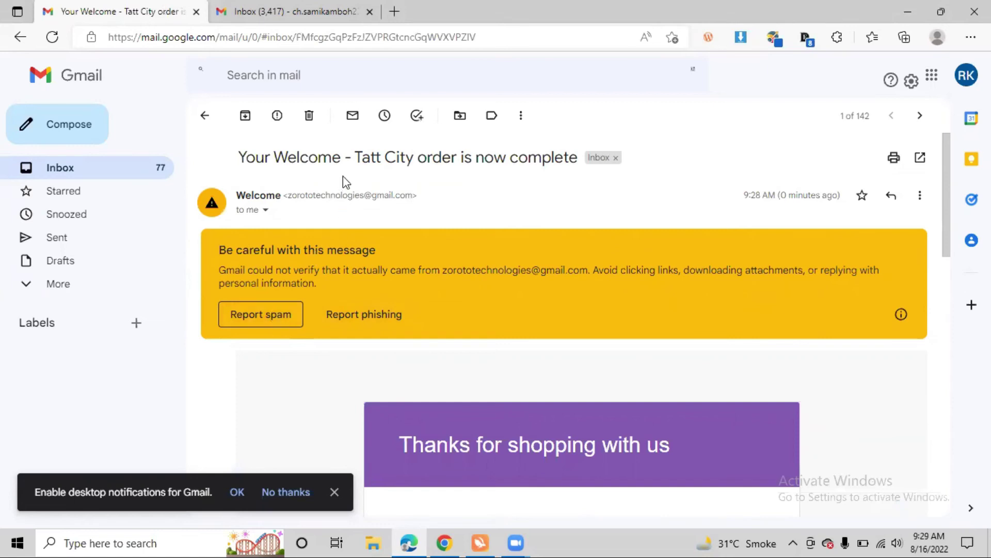
{"action": "left_click_drag", "start_coordinate": [358, 156], "coordinate": [579, 164]}
Return to the order page in Chrome, set the order's status to Cancelled and update the order.
{"action": "key", "text": "alt+Tab"}
{"action": "left_click", "coordinate": [225, 287]}
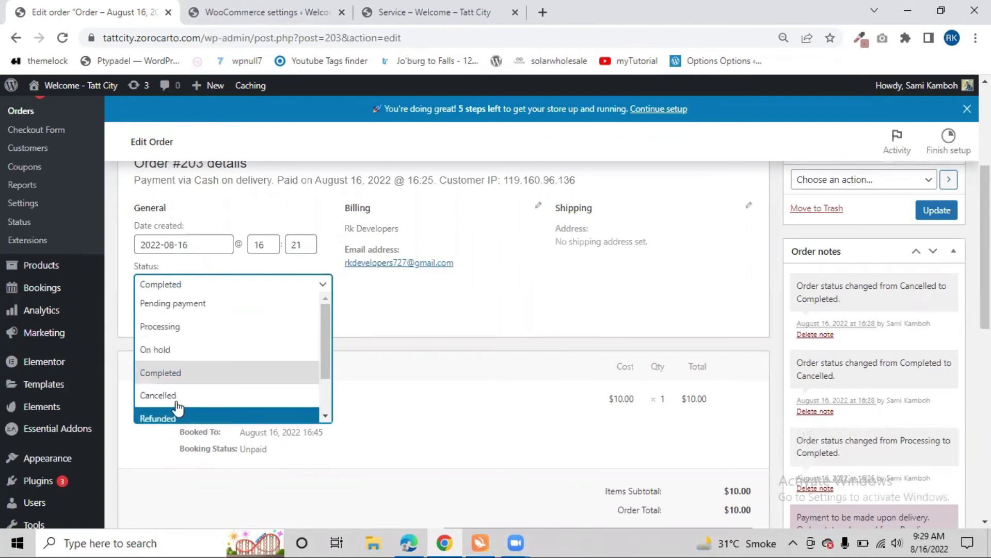
{"action": "left_click", "coordinate": [203, 390]}
{"action": "left_click", "coordinate": [933, 211]}
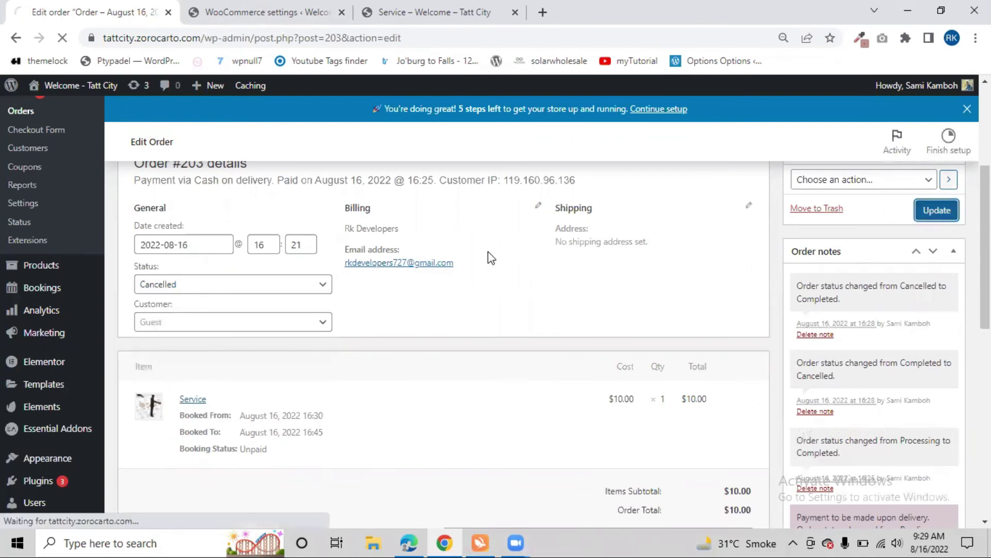
{"action": "mouse_move", "coordinate": [413, 541]}
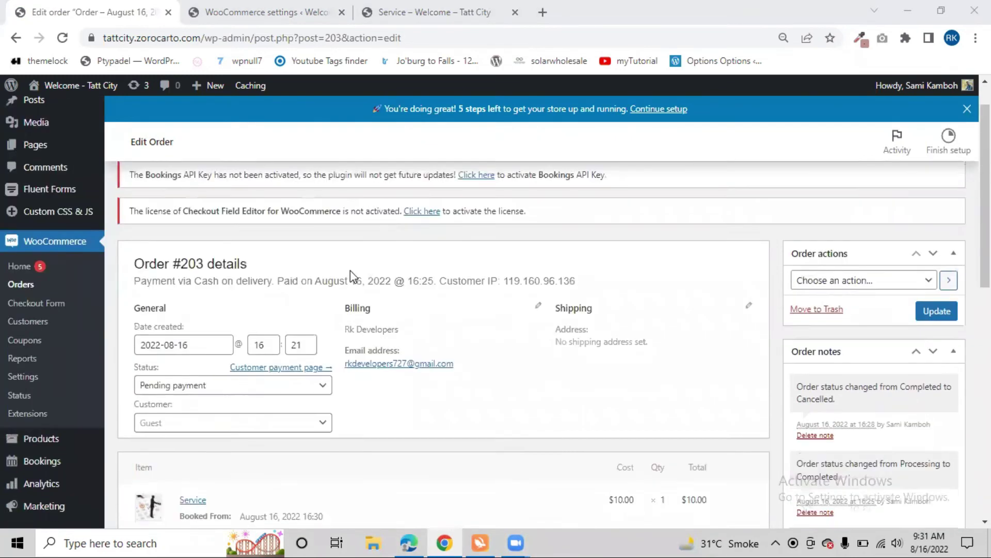
Leave the order for the Service product page and open the Tatt City site's Contact page.
{"action": "scroll", "coordinate": [346, 245], "scroll_direction": "down", "scroll_amount": 3}
{"action": "scroll", "coordinate": [234, 309], "scroll_direction": "up", "scroll_amount": 1}
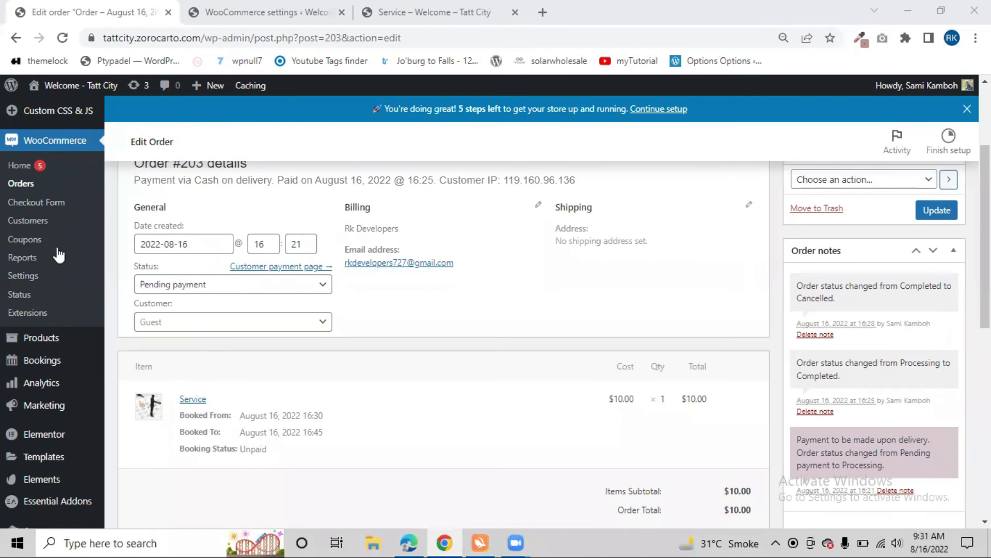
{"action": "scroll", "coordinate": [413, 309], "scroll_direction": "up", "scroll_amount": 2}
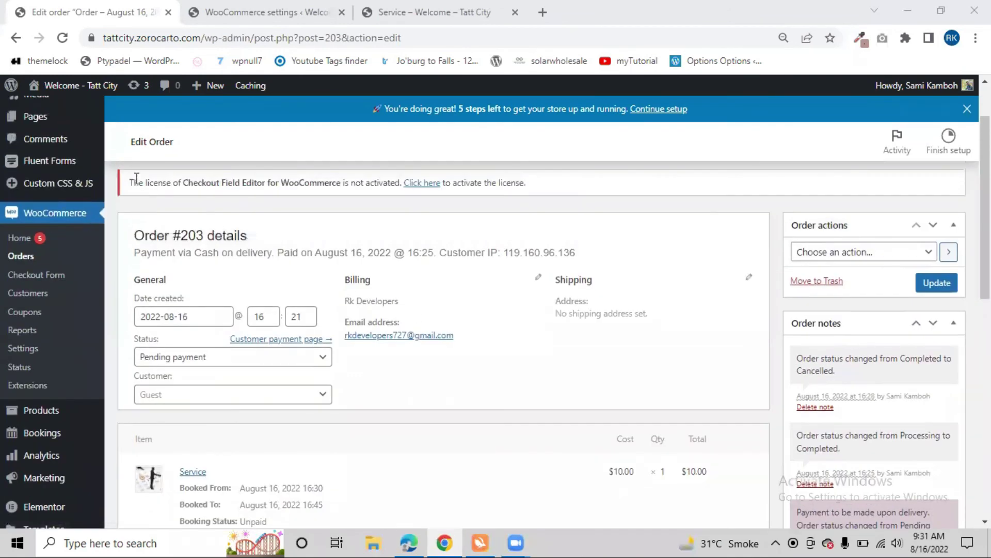
{"action": "left_click", "coordinate": [431, 11]}
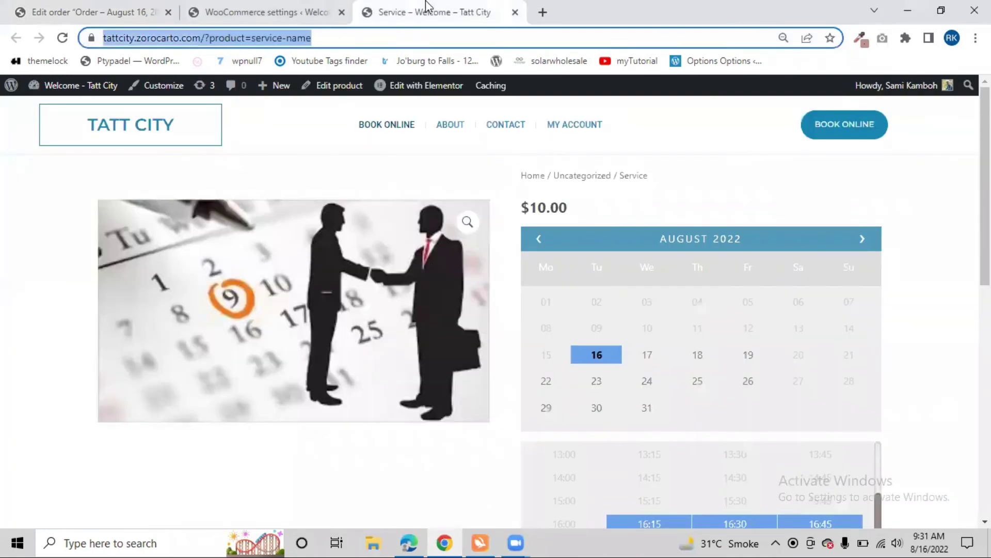
{"action": "left_click", "coordinate": [501, 133]}
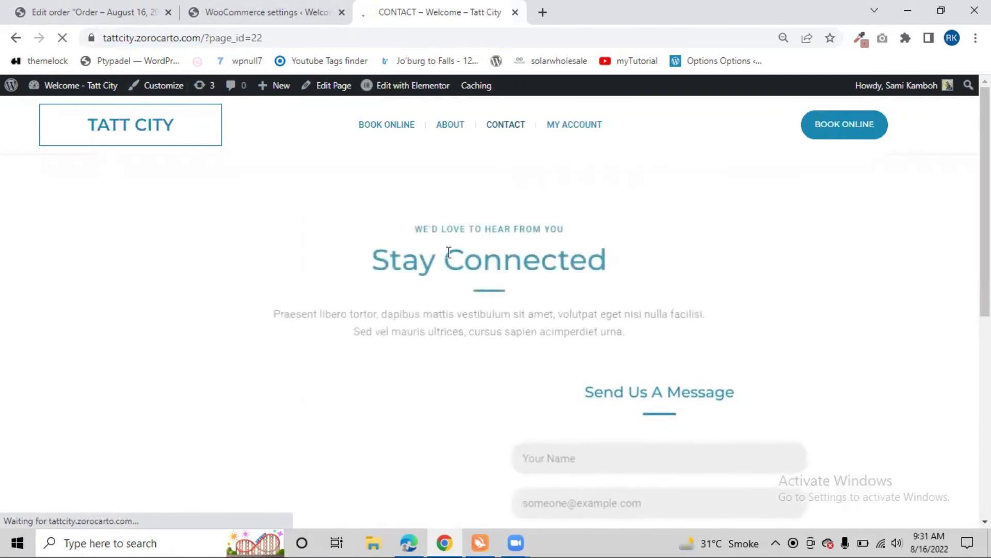
Look through the Contact page, examining its Stay Connected heading, map, contact details and message form.
{"action": "scroll", "coordinate": [354, 320], "scroll_direction": "down", "scroll_amount": 3}
{"action": "scroll", "coordinate": [364, 316], "scroll_direction": "up", "scroll_amount": 2}
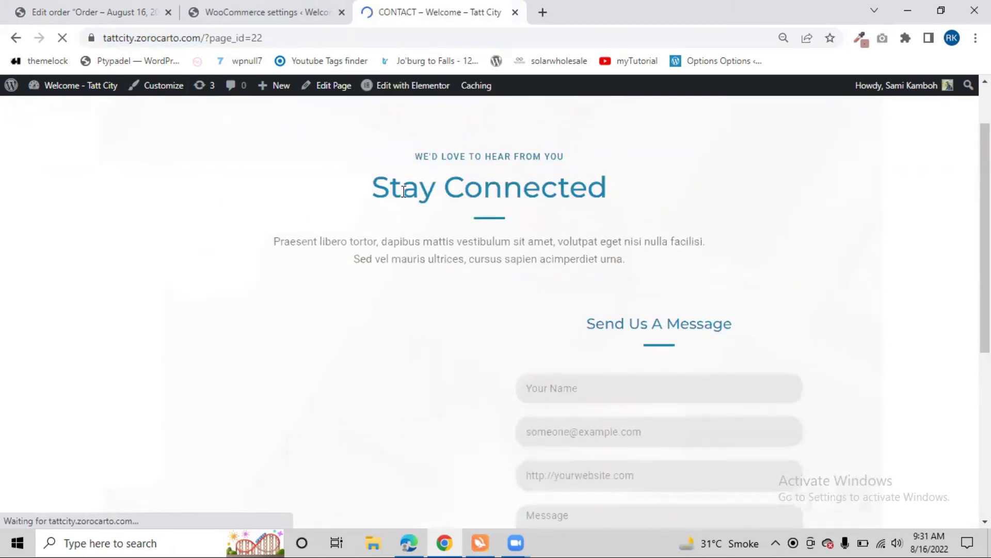
{"action": "left_click_drag", "start_coordinate": [381, 190], "coordinate": [646, 195]}
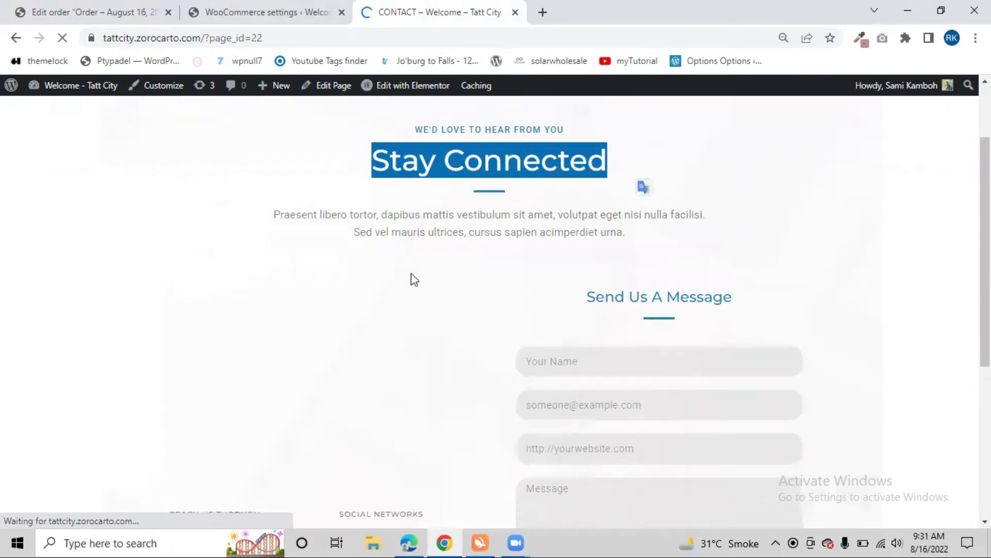
{"action": "scroll", "coordinate": [409, 279], "scroll_direction": "down", "scroll_amount": 6}
{"action": "scroll", "coordinate": [454, 295], "scroll_direction": "up", "scroll_amount": 8}
{"action": "mouse_move", "coordinate": [392, 87]}
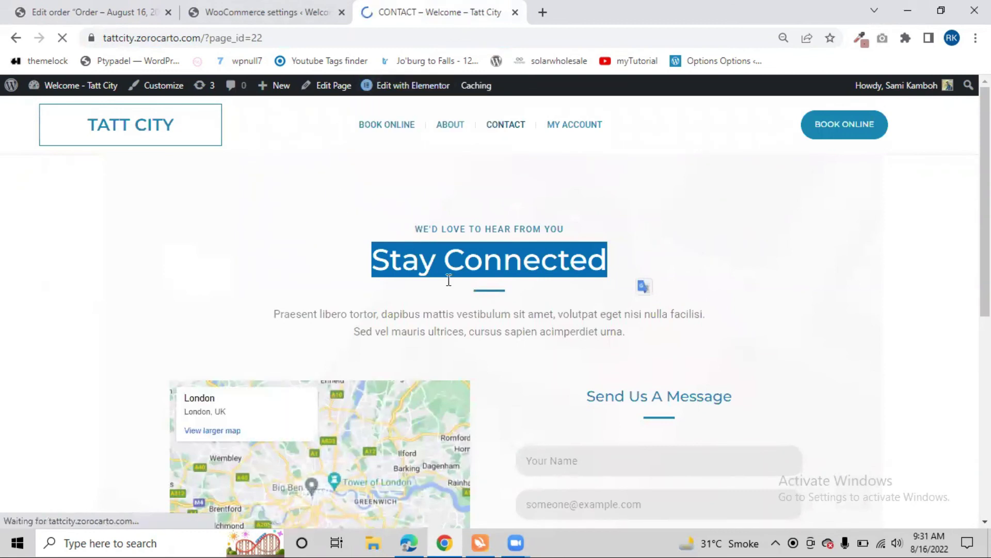
{"action": "left_click", "coordinate": [379, 248]}
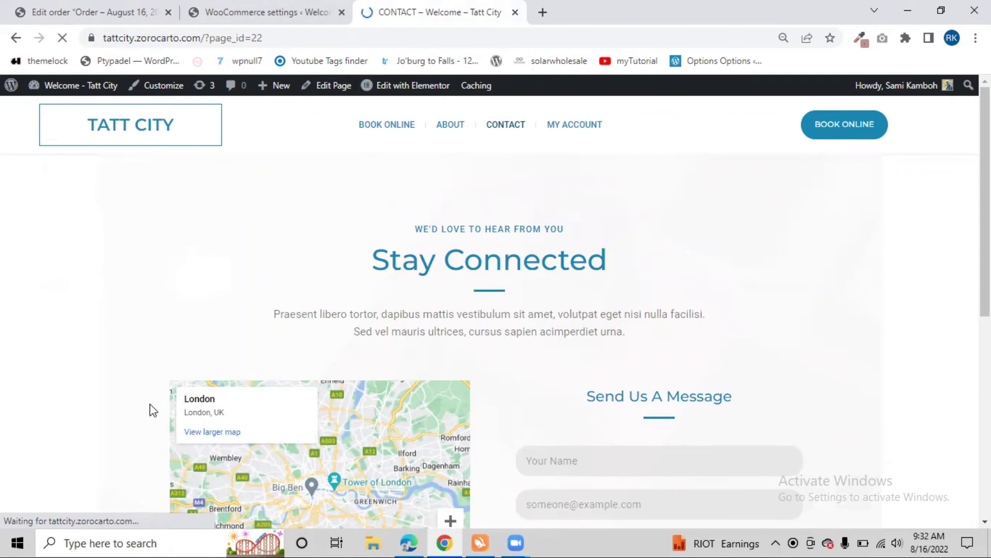
Open the Contact page in Elementor and bring up the Stay Connected heading's title text for editing.
{"action": "left_click", "coordinate": [391, 85]}
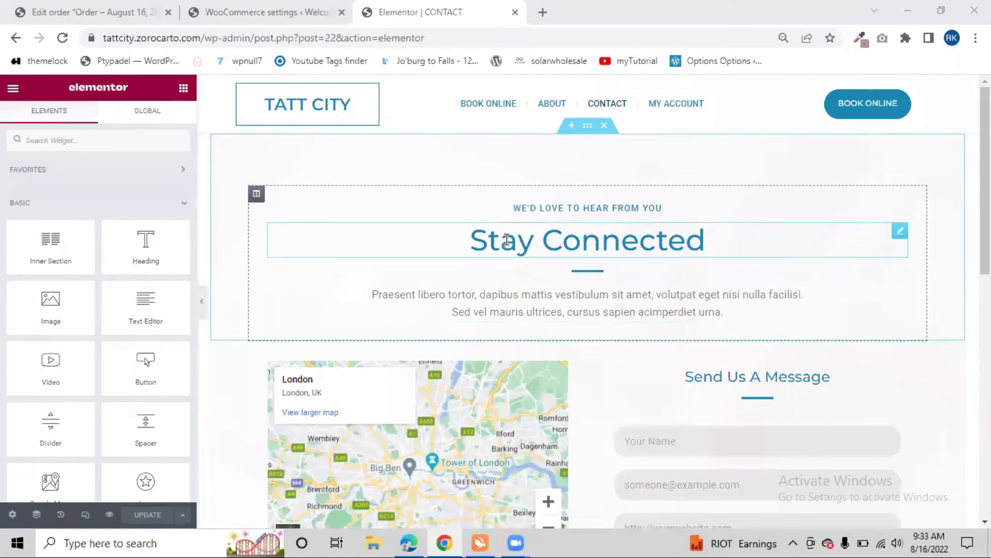
{"action": "left_click", "coordinate": [900, 233]}
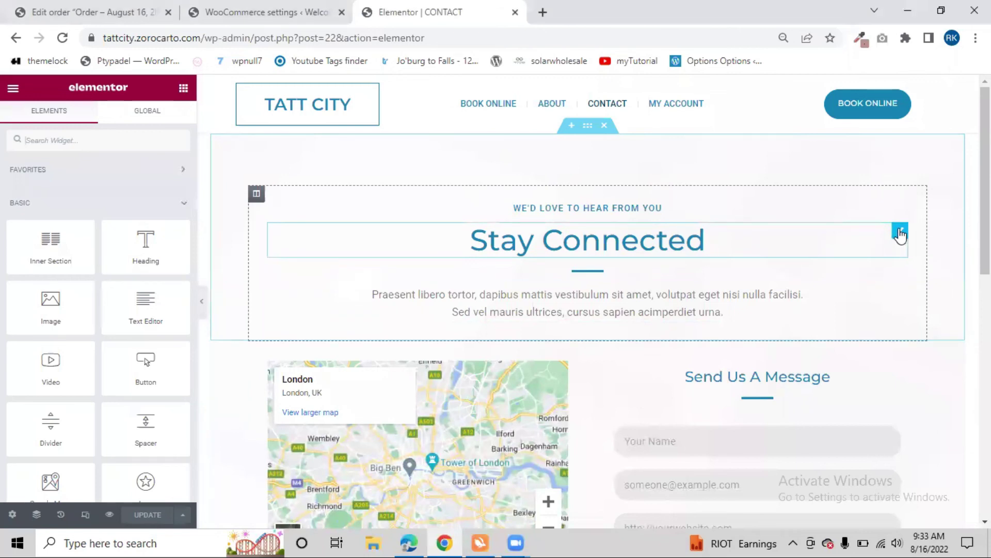
{"action": "left_click", "coordinate": [899, 234]}
{"action": "triple_click", "coordinate": [48, 201]}
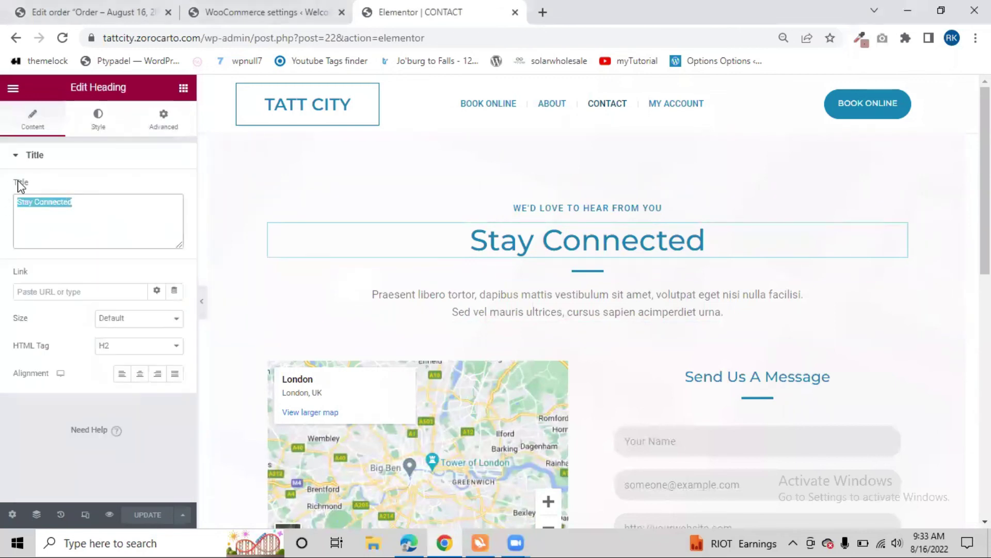
{"action": "left_click", "coordinate": [48, 201]}
{"action": "double_click", "coordinate": [71, 203]}
{"action": "left_click", "coordinate": [90, 209]}
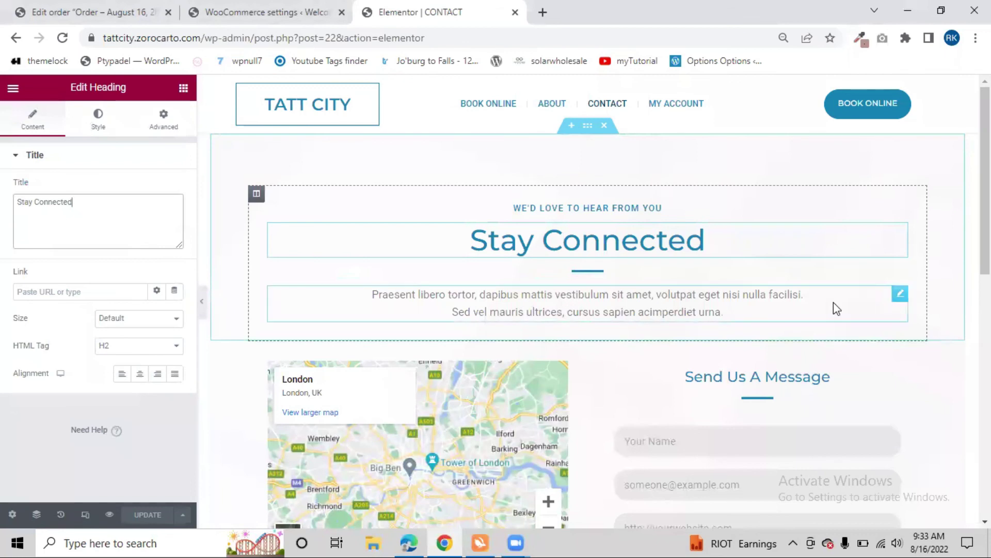
Open the description paragraph below the Stay Connected heading for editing and select its full text.
{"action": "key", "text": "ctrl+a"}
{"action": "type", "text": "Praesent libero tortor, dapibus mattis vestibulum sit amet, volutpat eget nisi nulla facilisi.<br>Sed vel mauris ultrices, cursus sapien acimperdiet urna."}
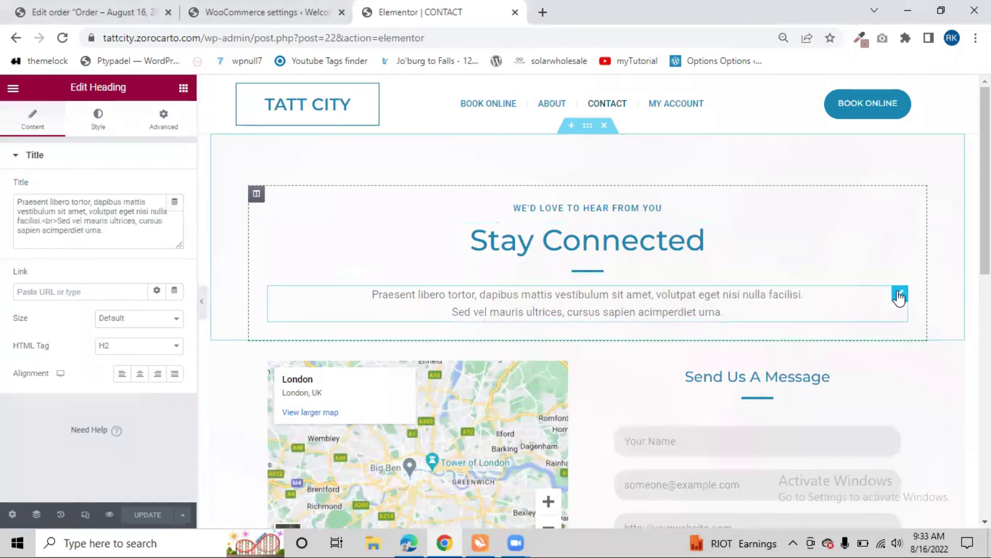
{"action": "triple_click", "coordinate": [145, 244]}
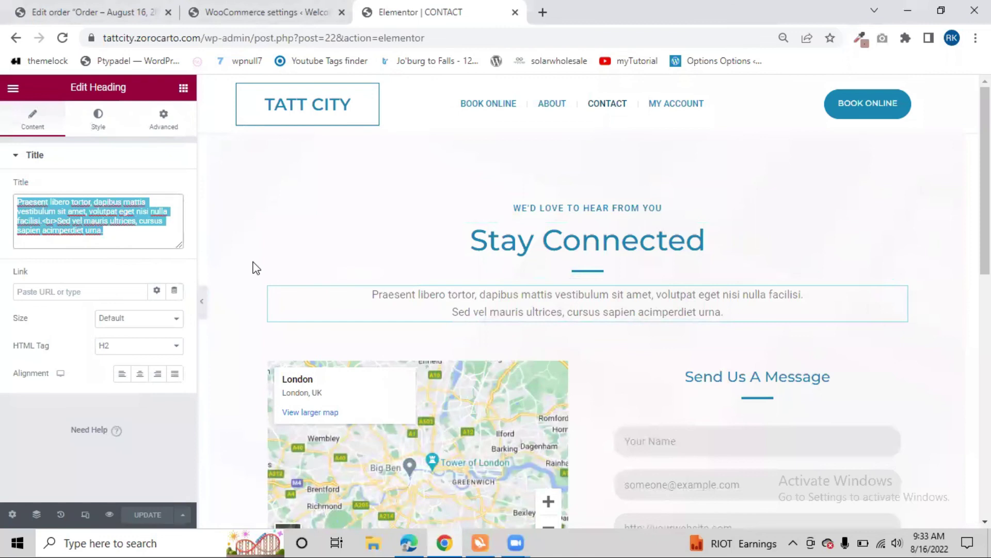
Open the Reach Us Through icon list for editing, expand its address item and select the item's text.
{"action": "scroll", "coordinate": [439, 269], "scroll_direction": "down", "scroll_amount": 8}
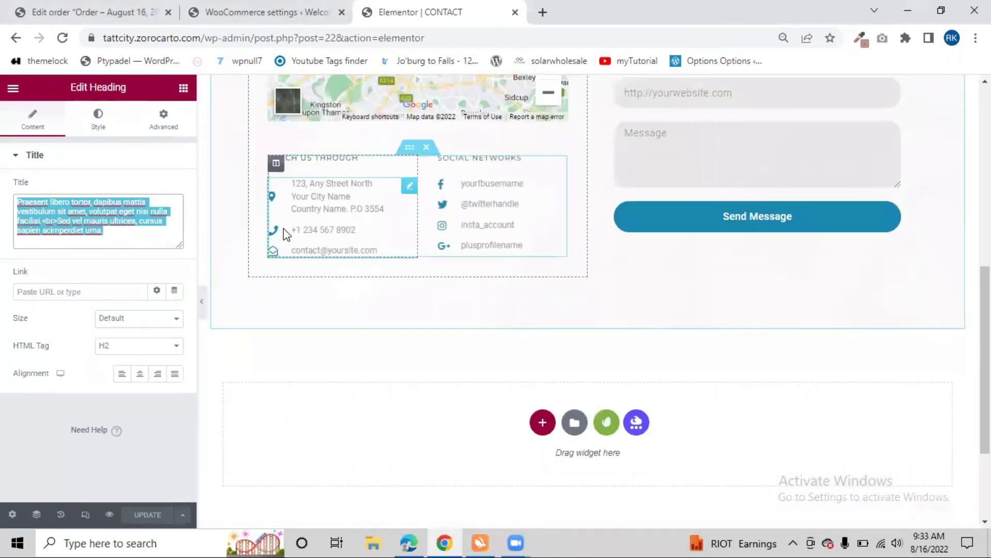
{"action": "left_click", "coordinate": [349, 195]}
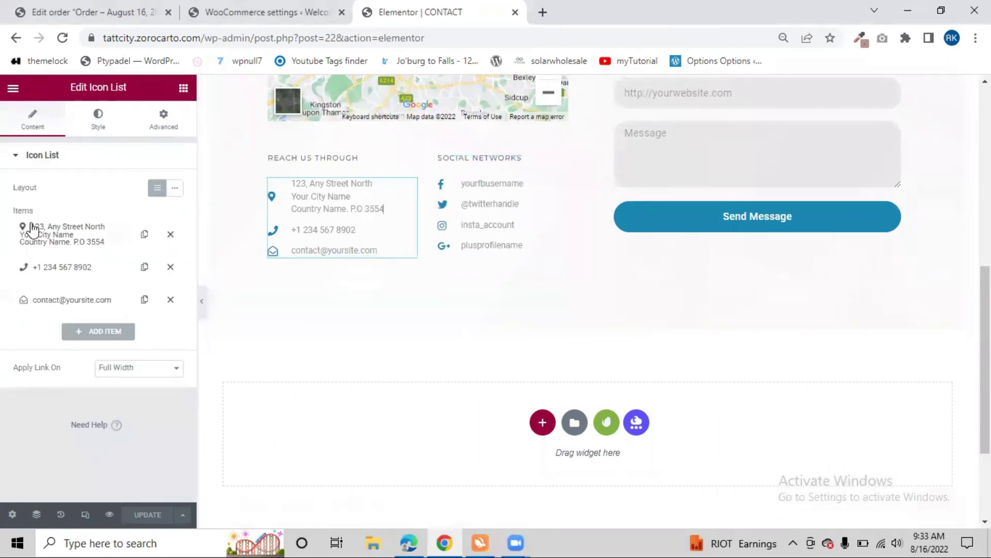
{"action": "left_click", "coordinate": [69, 233]}
{"action": "left_click_drag", "start_coordinate": [62, 281], "coordinate": [165, 281]}
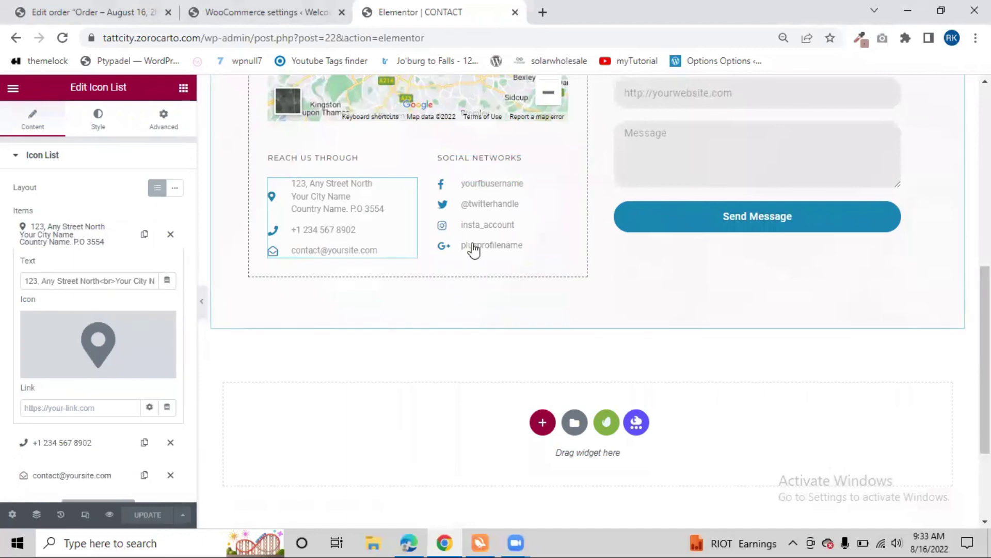
Open the Social Networks icon list for editing, expand its Facebook item and select the item's link.
{"action": "left_click", "coordinate": [484, 211]}
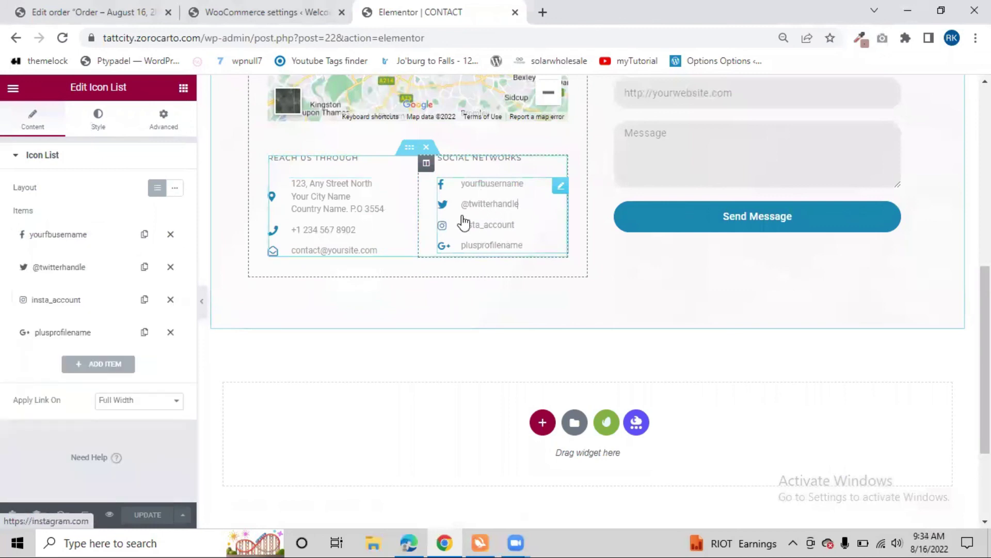
{"action": "left_click", "coordinate": [34, 238]}
{"action": "left_click_drag", "start_coordinate": [105, 403], "coordinate": [2, 409]}
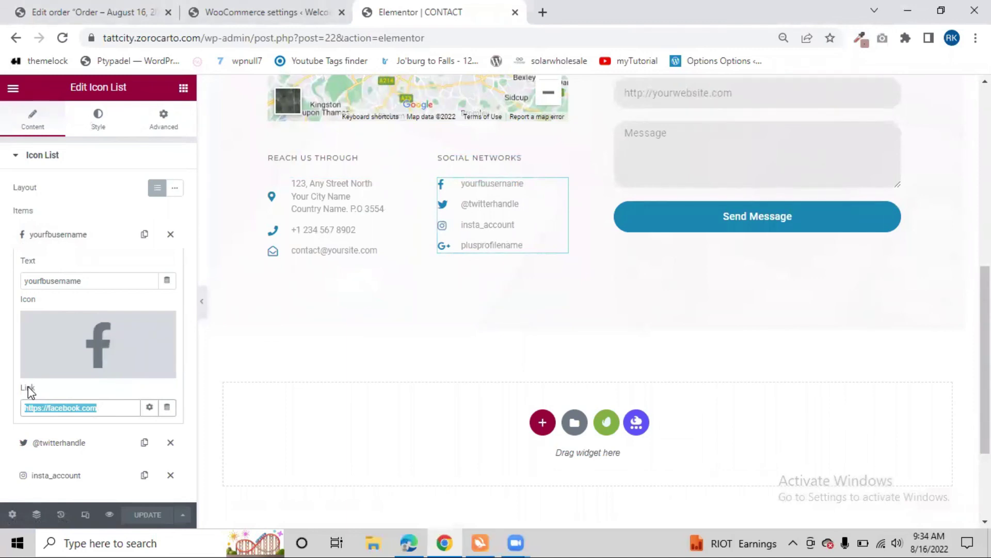
Open the contact form below the Send Us A Message heading for editing.
{"action": "left_click", "coordinate": [437, 323]}
{"action": "scroll", "coordinate": [494, 310], "scroll_direction": "up", "scroll_amount": 3}
{"action": "scroll", "coordinate": [483, 210], "scroll_direction": "up", "scroll_amount": 5}
{"action": "scroll", "coordinate": [646, 334], "scroll_direction": "down", "scroll_amount": 3}
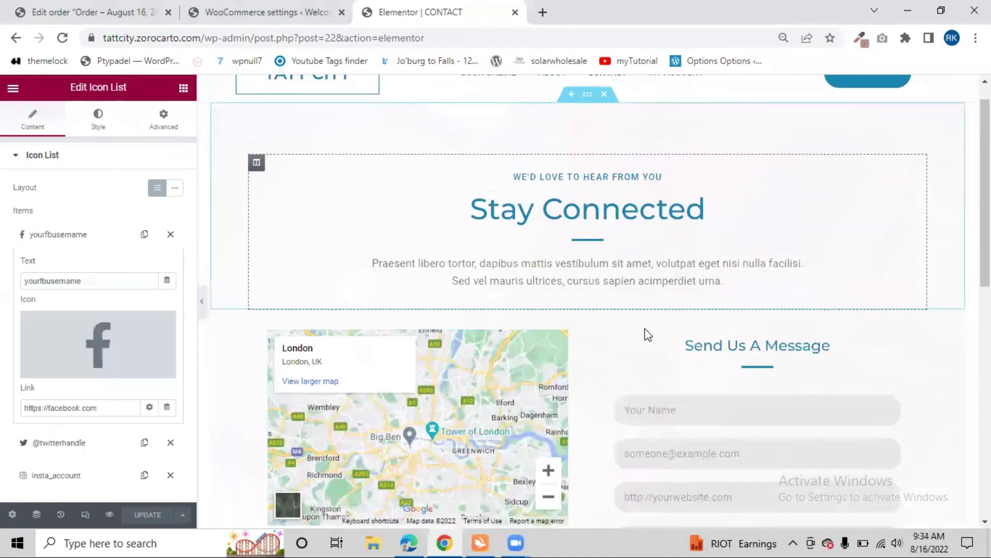
{"action": "scroll", "coordinate": [694, 345], "scroll_direction": "down", "scroll_amount": 2}
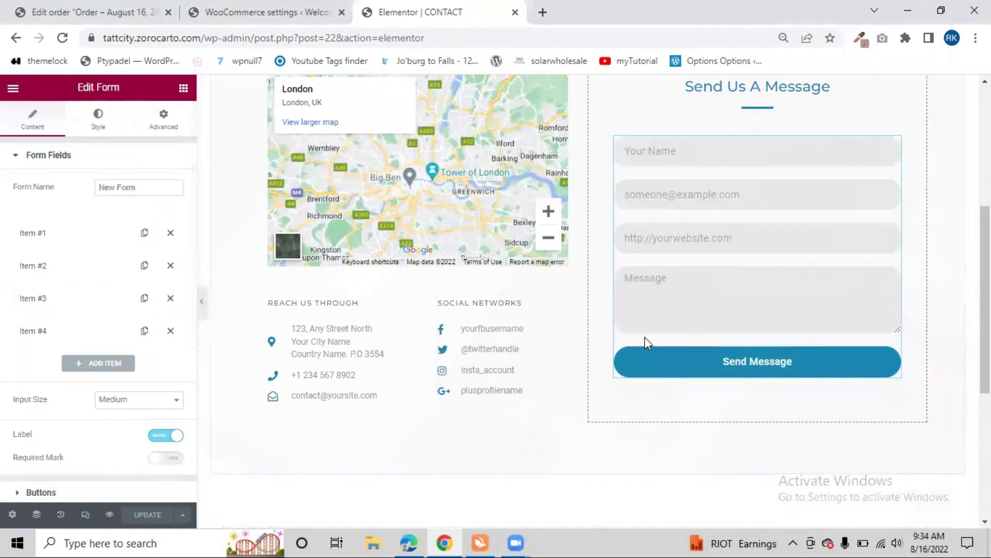
{"action": "left_click", "coordinate": [704, 354]}
{"action": "scroll", "coordinate": [54, 349], "scroll_direction": "down", "scroll_amount": 5}
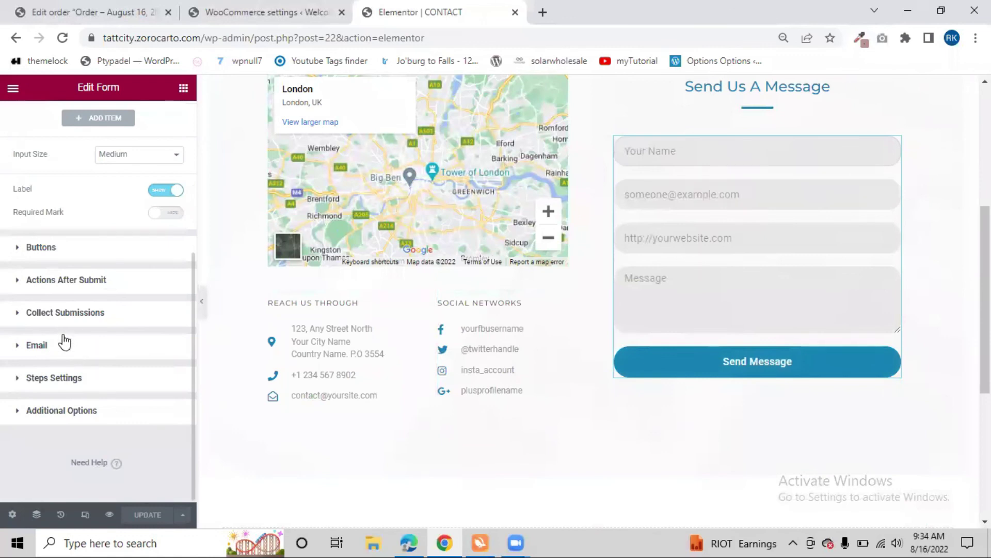
Expand the form's email settings, bring up the recipient address for editing and review the remaining email options.
{"action": "left_click", "coordinate": [8, 348]}
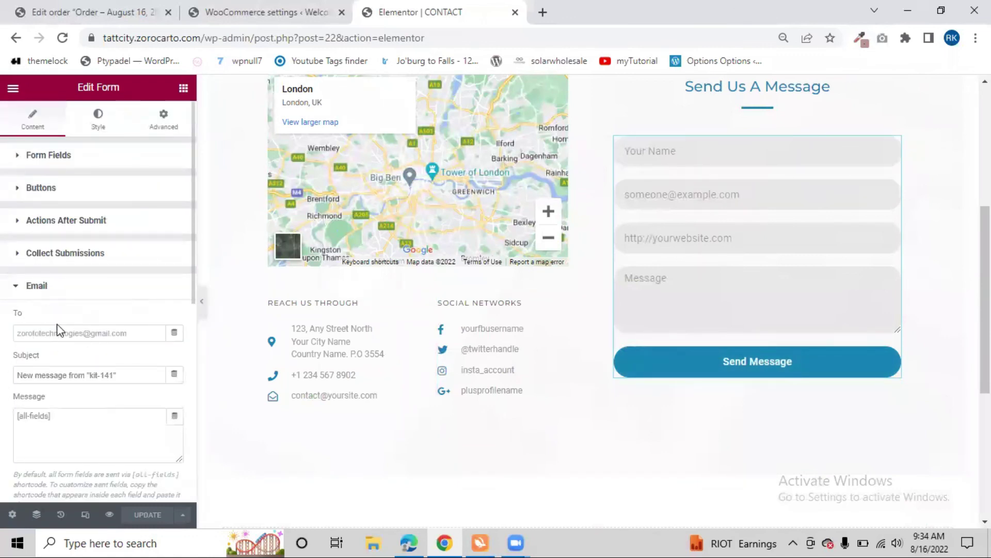
{"action": "left_click", "coordinate": [74, 333]}
{"action": "scroll", "coordinate": [4, 409], "scroll_direction": "down", "scroll_amount": 5}
{"action": "scroll", "coordinate": [4, 382], "scroll_direction": "up", "scroll_amount": 5}
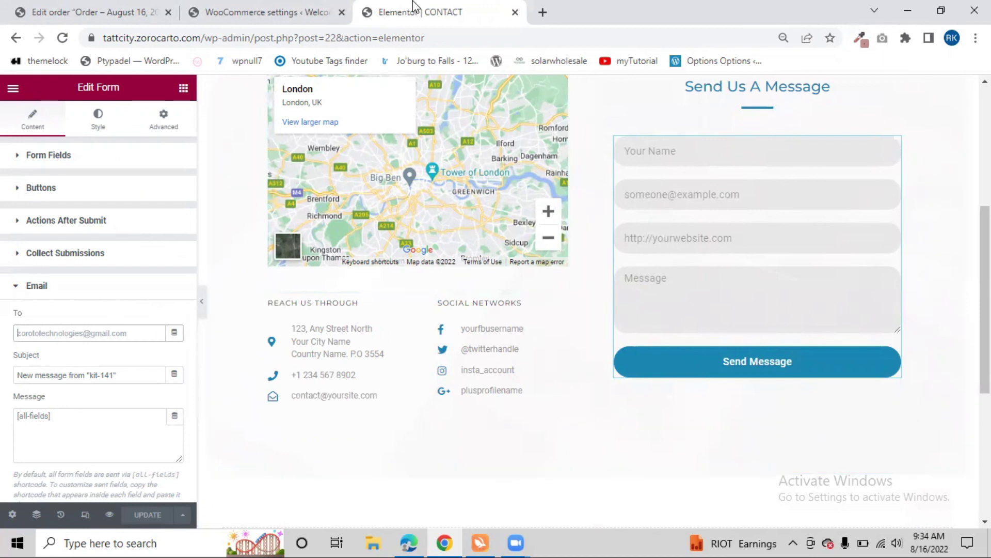
{"action": "left_click", "coordinate": [109, 6]}
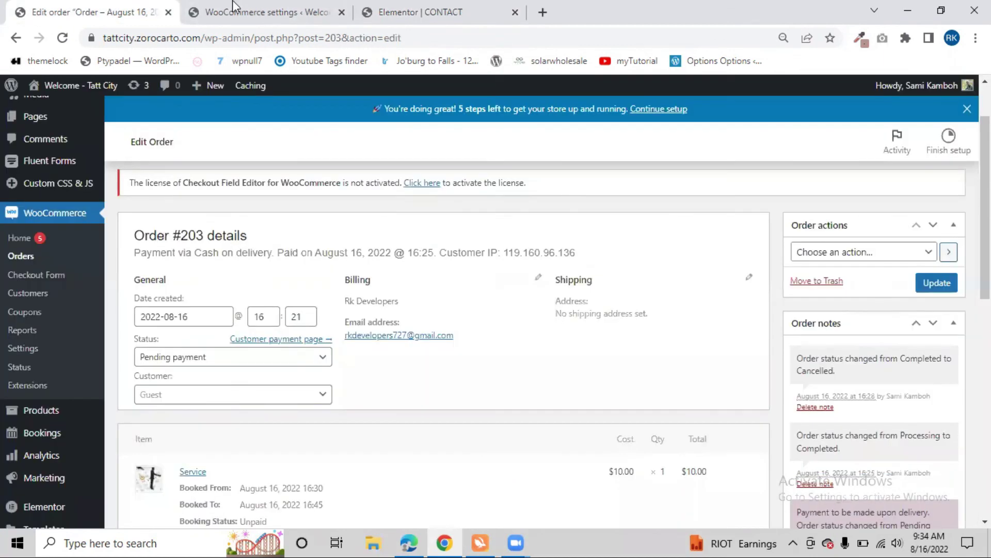
{"action": "left_click", "coordinate": [232, 12]}
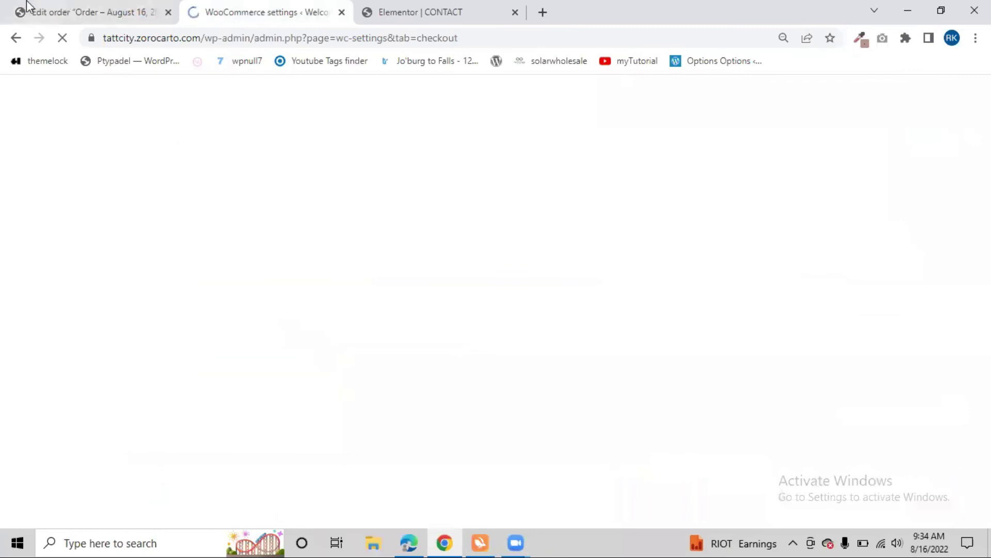
{"action": "left_click", "coordinate": [427, 7]}
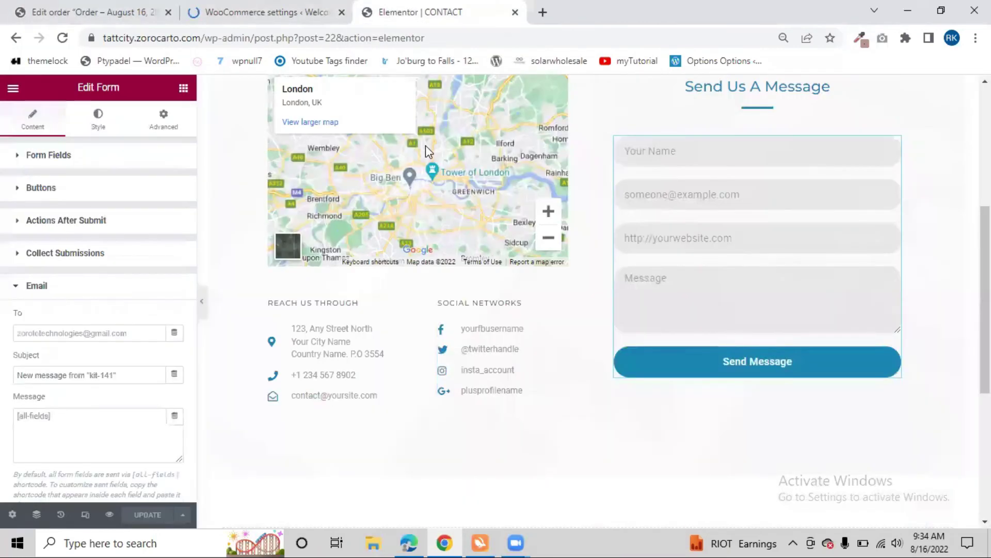